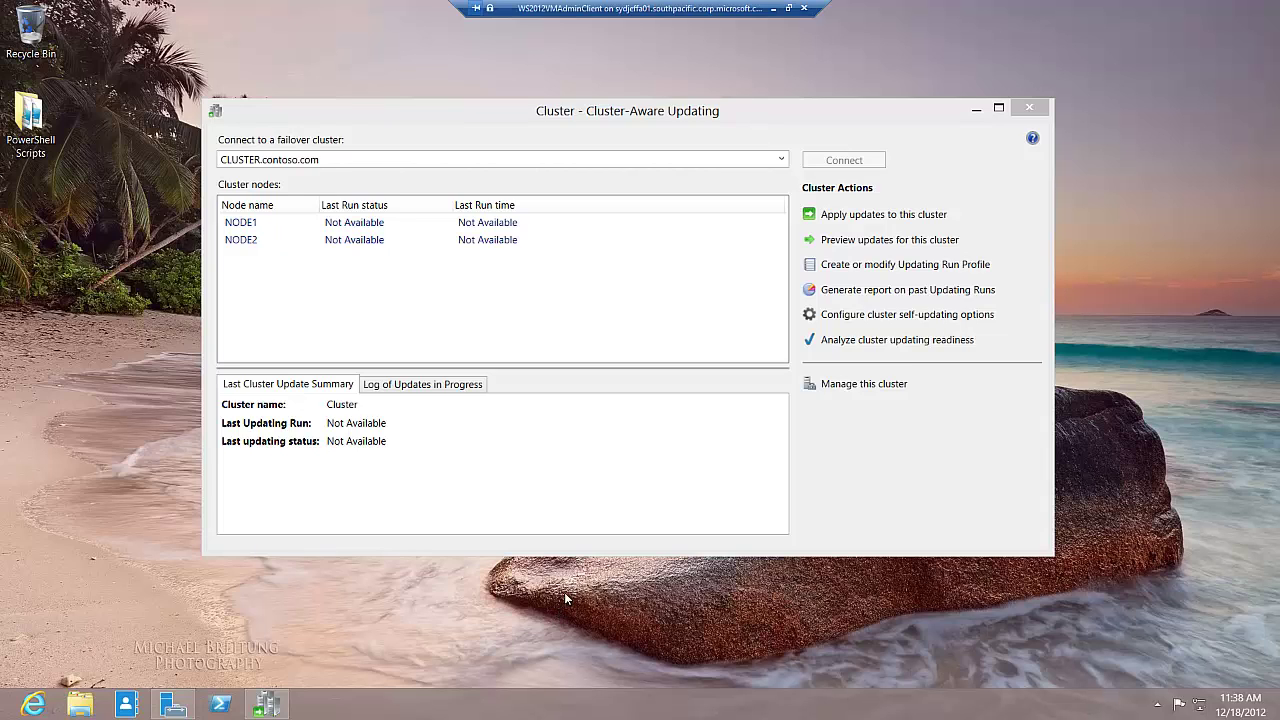
# Look up the Cluster-Aware Updating entry among Server Manager's tools, and return to the cluster updating window
pyautogui.click(162, 708)
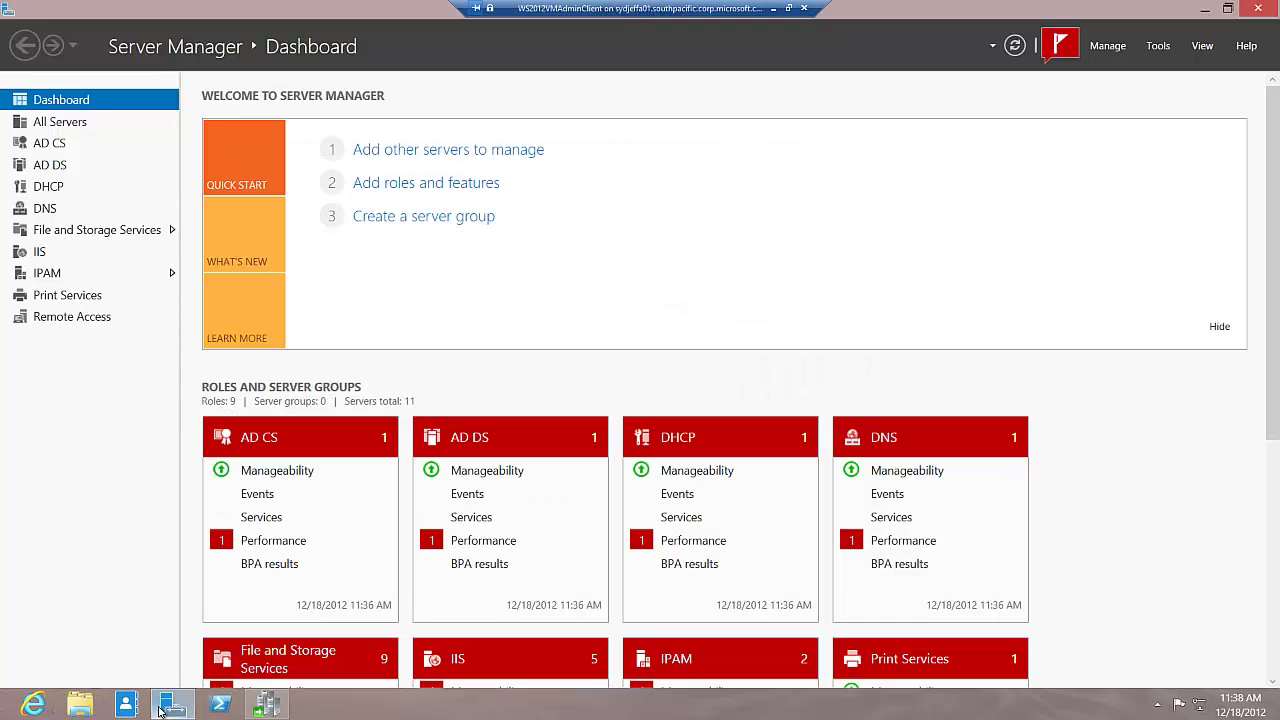
pyautogui.click(1160, 48)
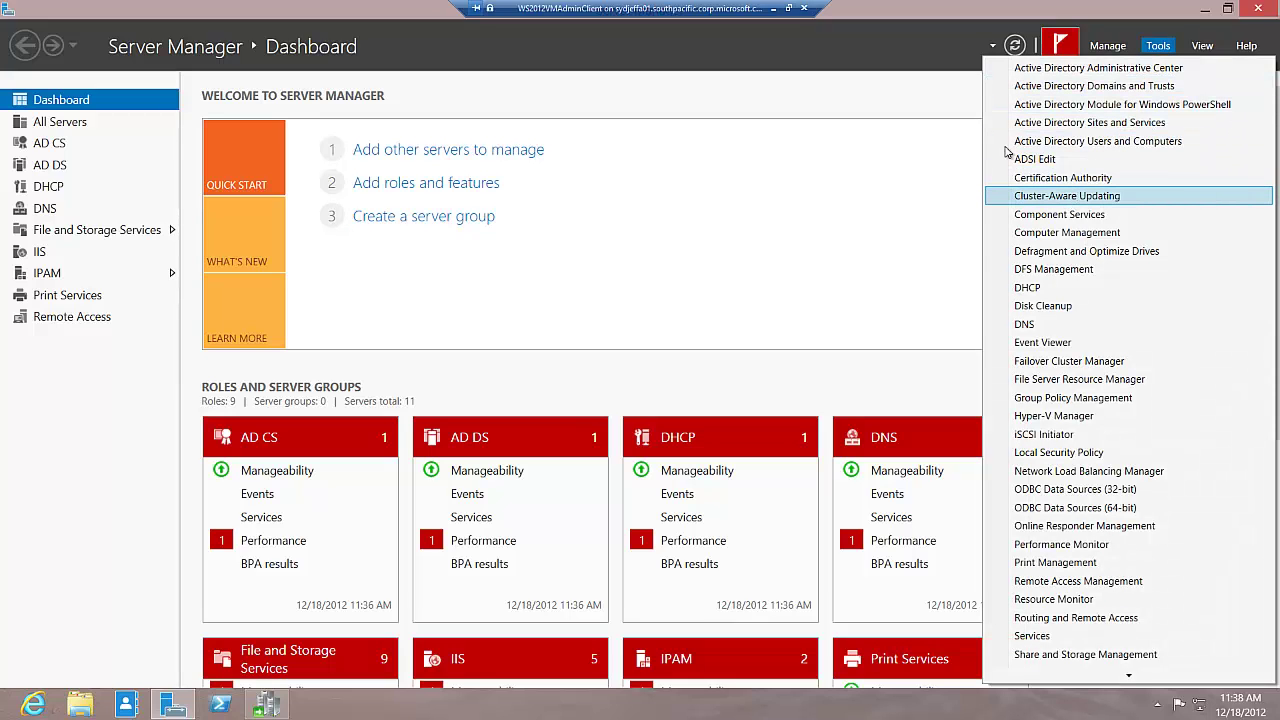
pyautogui.click(1205, 14)
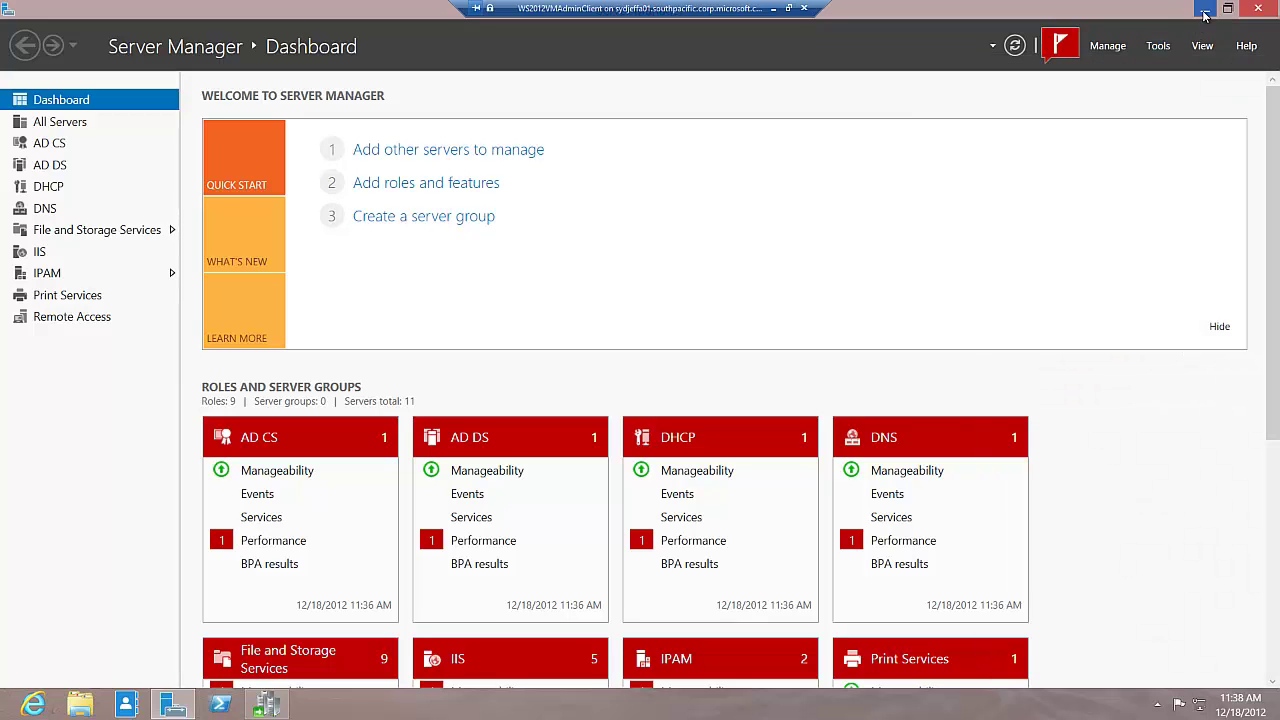
pyautogui.click(1205, 14)
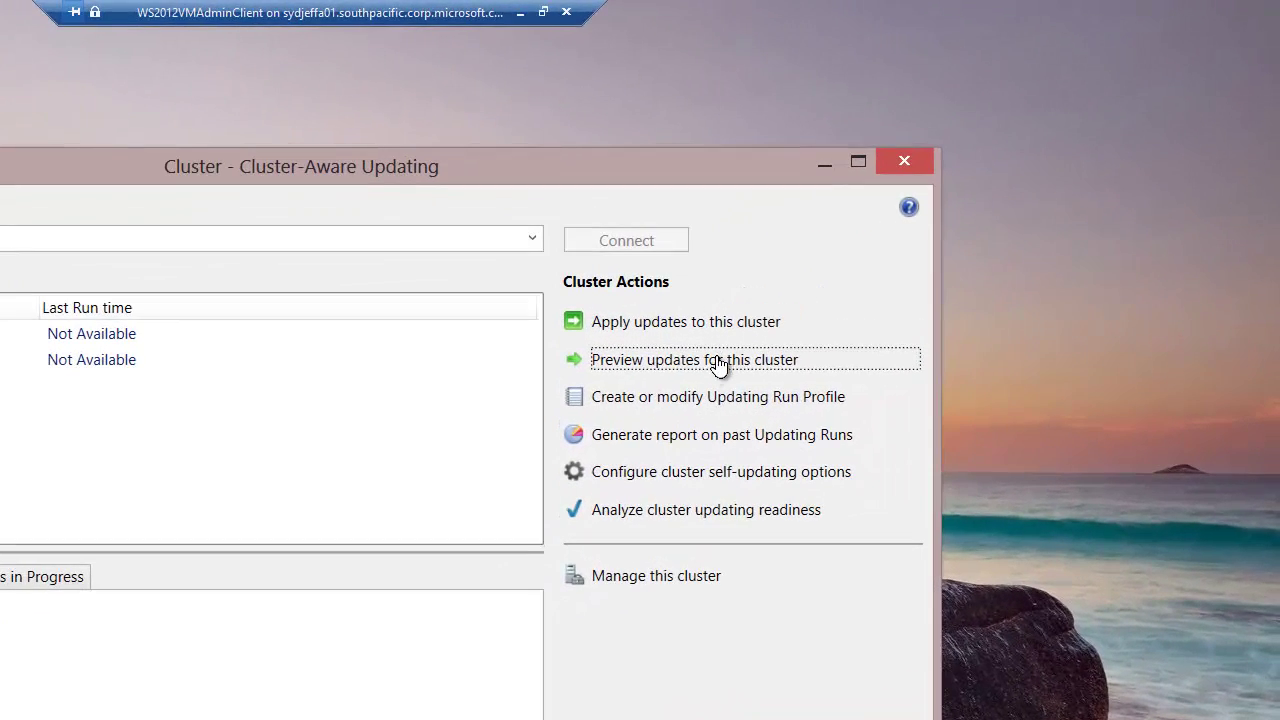
# Generate the cluster's update preview list with the Microsoft.WindowsUpdatePlugin plug-in, review the listed updates, and close the preview
pyautogui.click(712, 362)
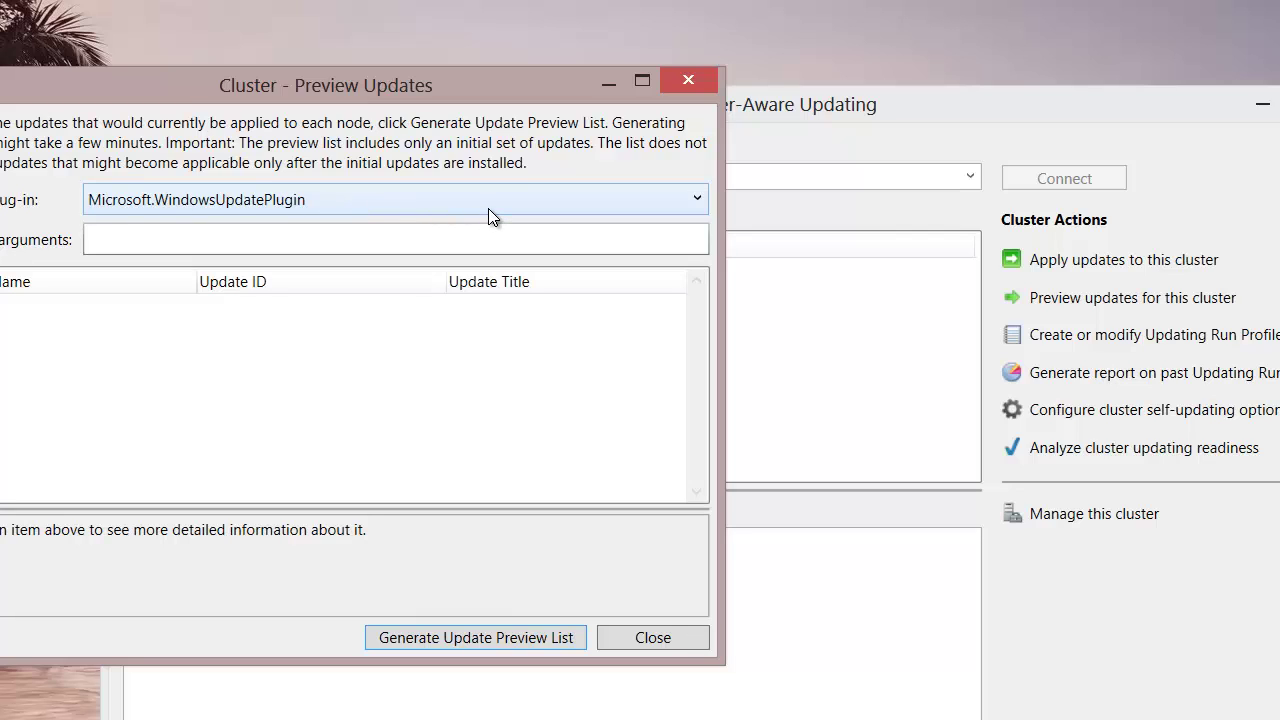
pyautogui.click(686, 198)
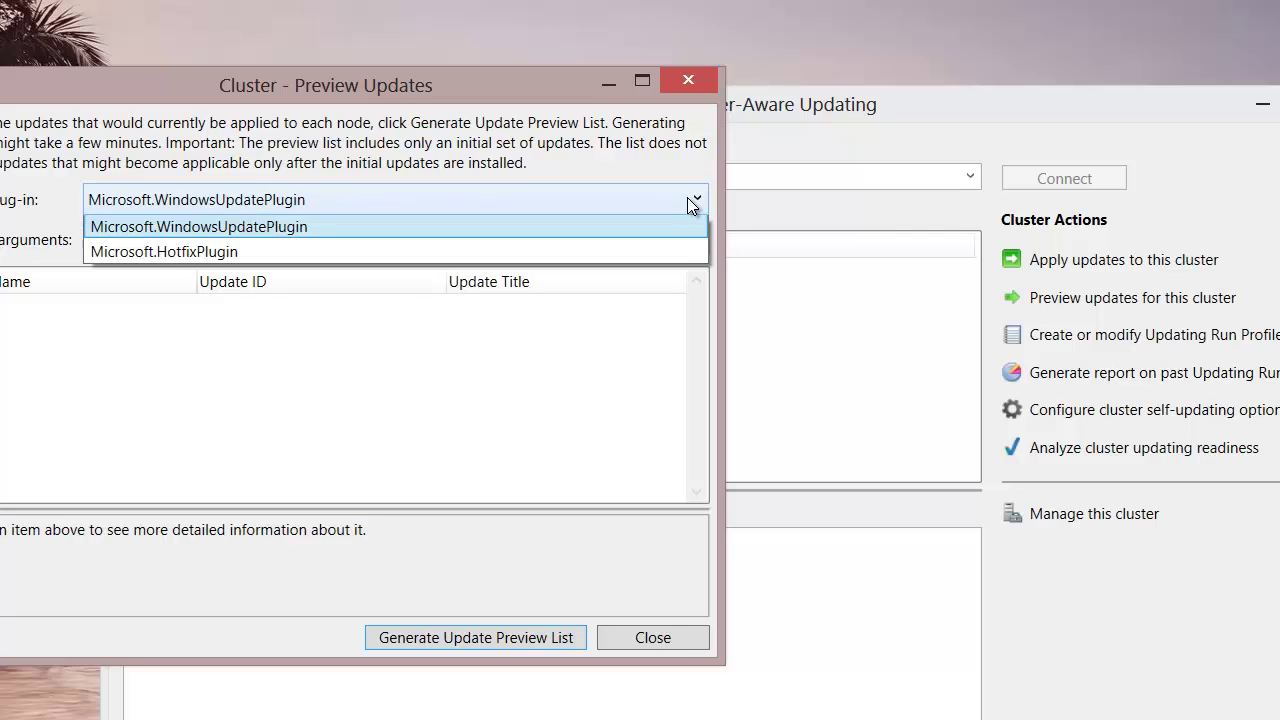
pyautogui.click(687, 197)
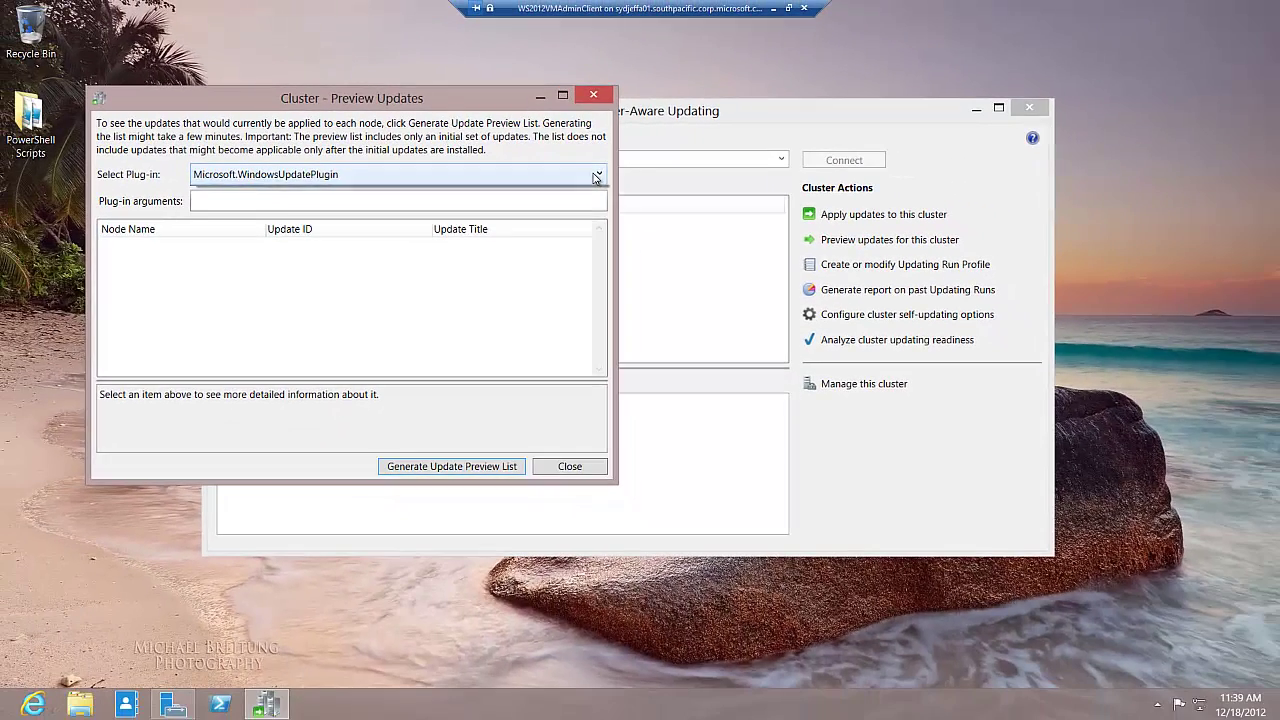
pyautogui.click(690, 199)
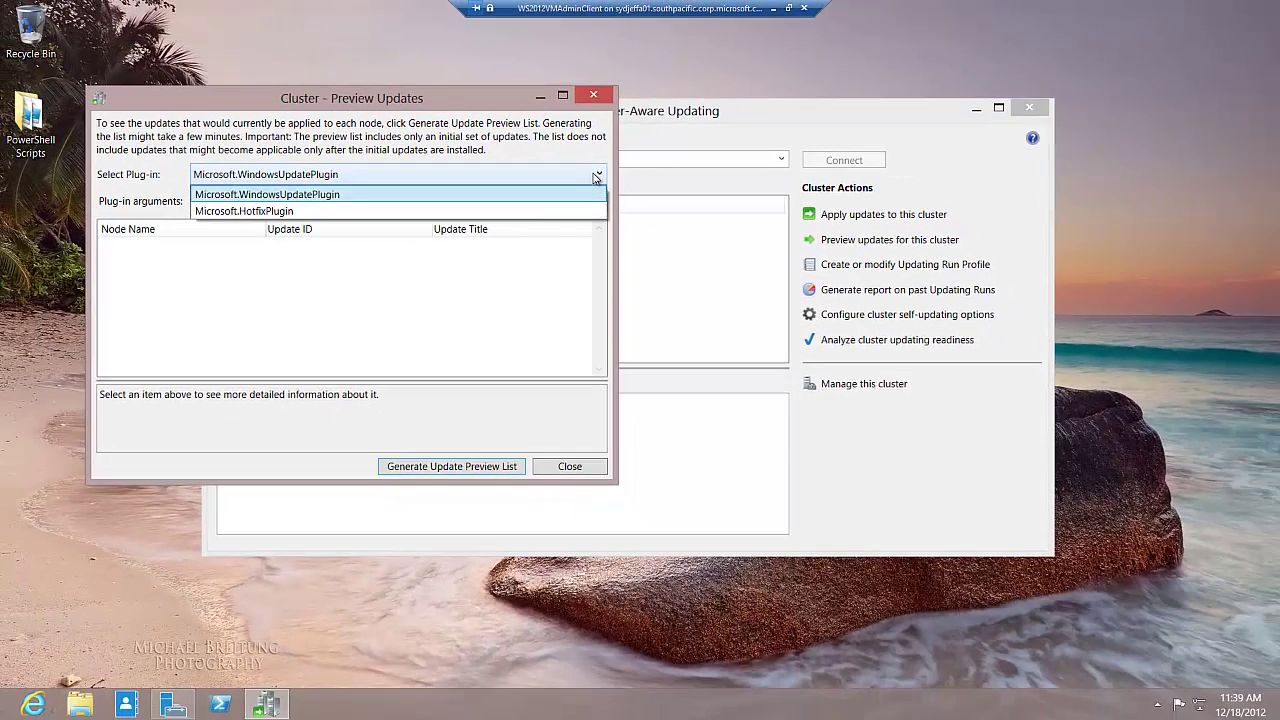
pyautogui.click(597, 176)
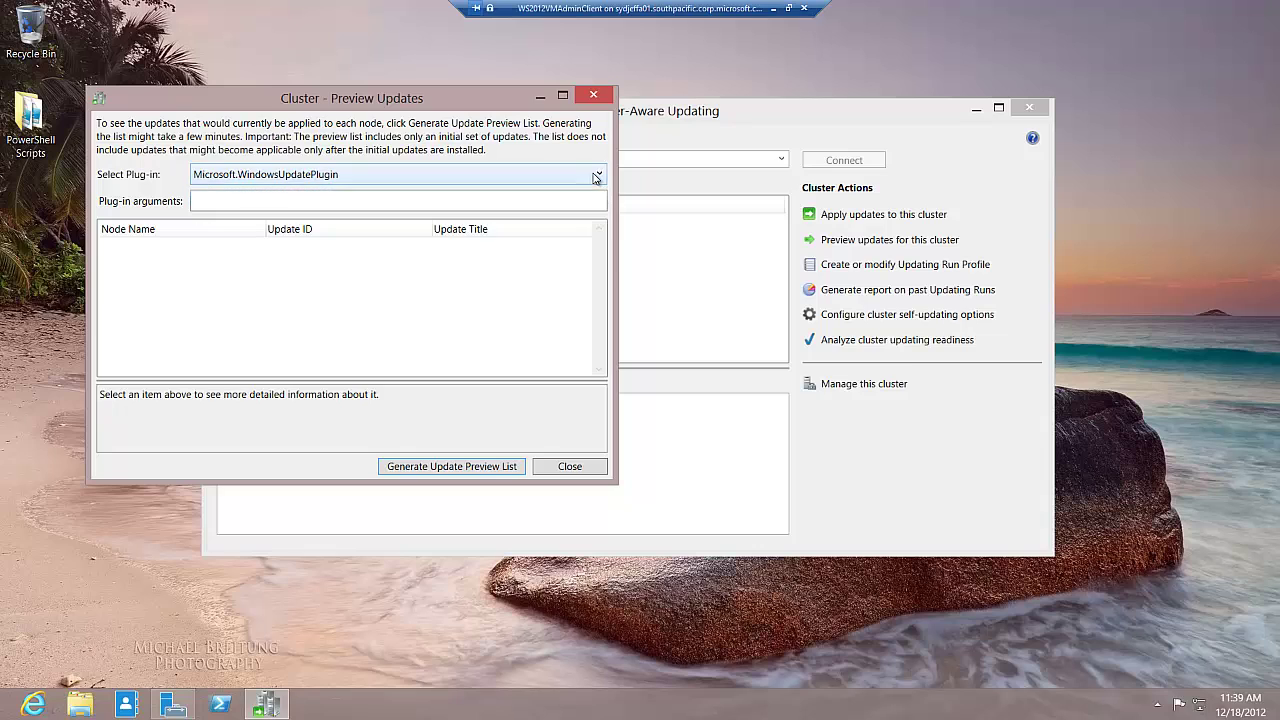
pyautogui.click(476, 467)
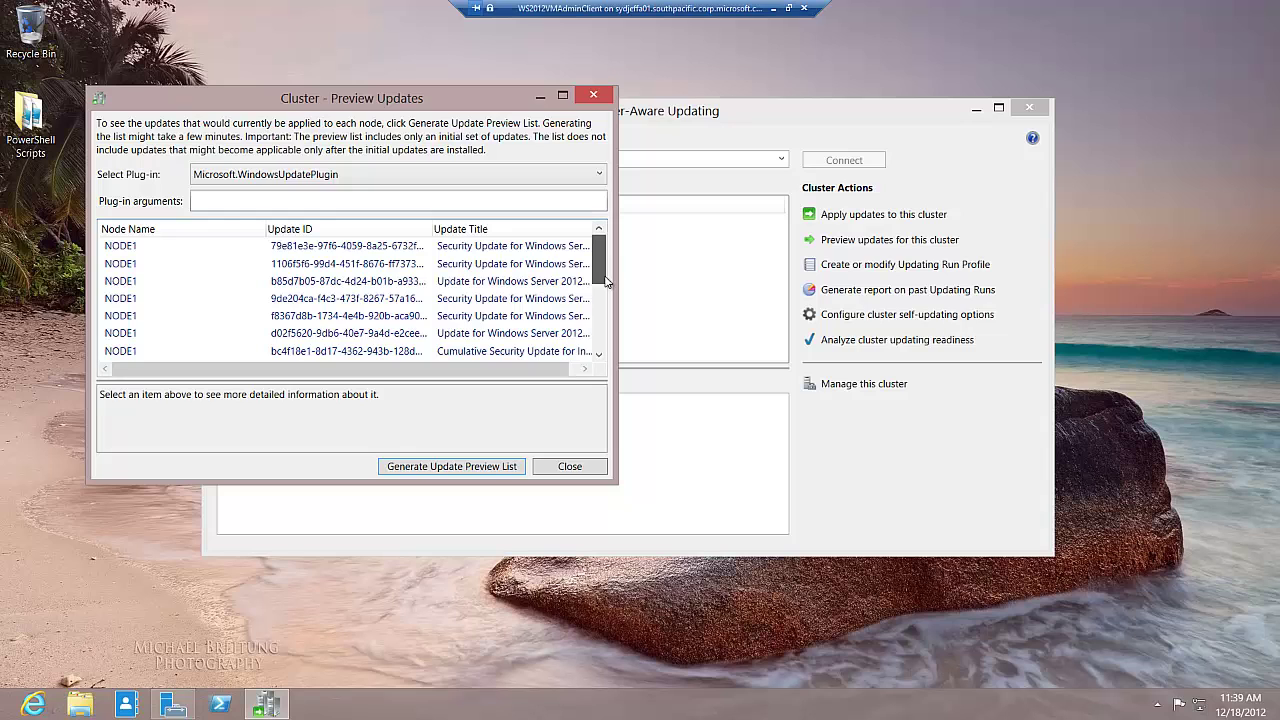
pyautogui.moveTo(605, 283); pyautogui.dragTo(612, 255)
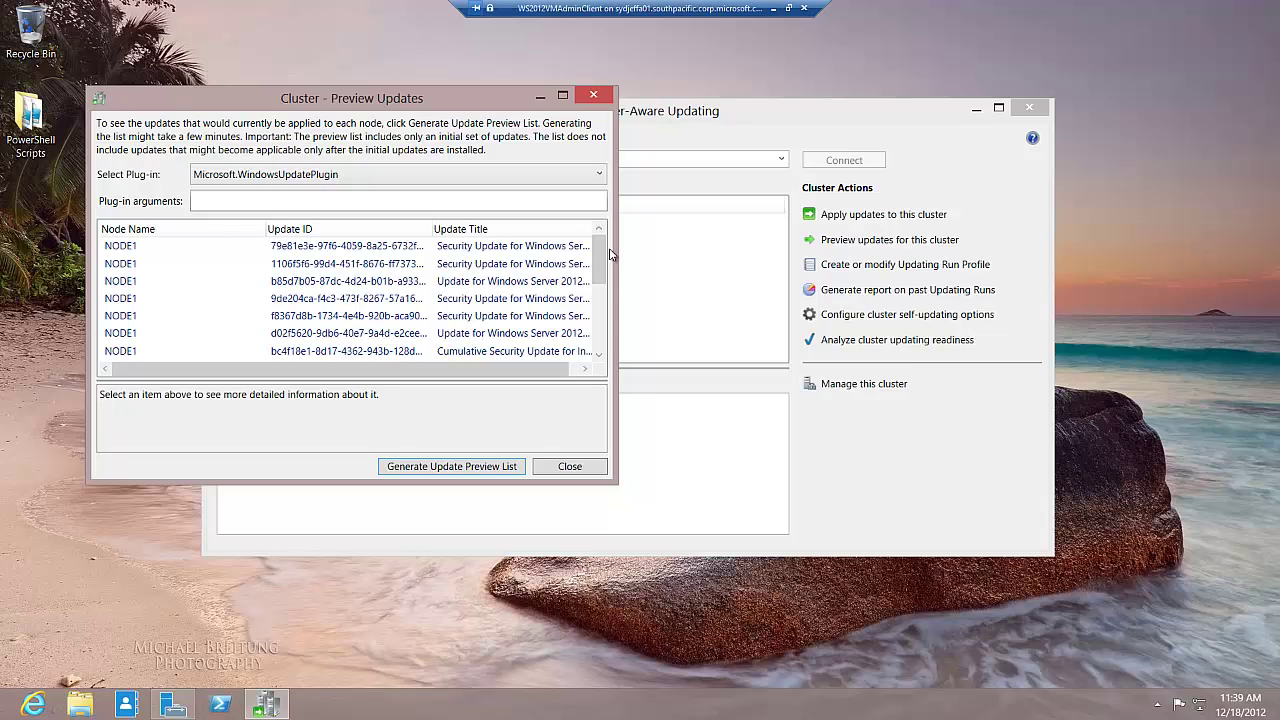
pyautogui.click(572, 467)
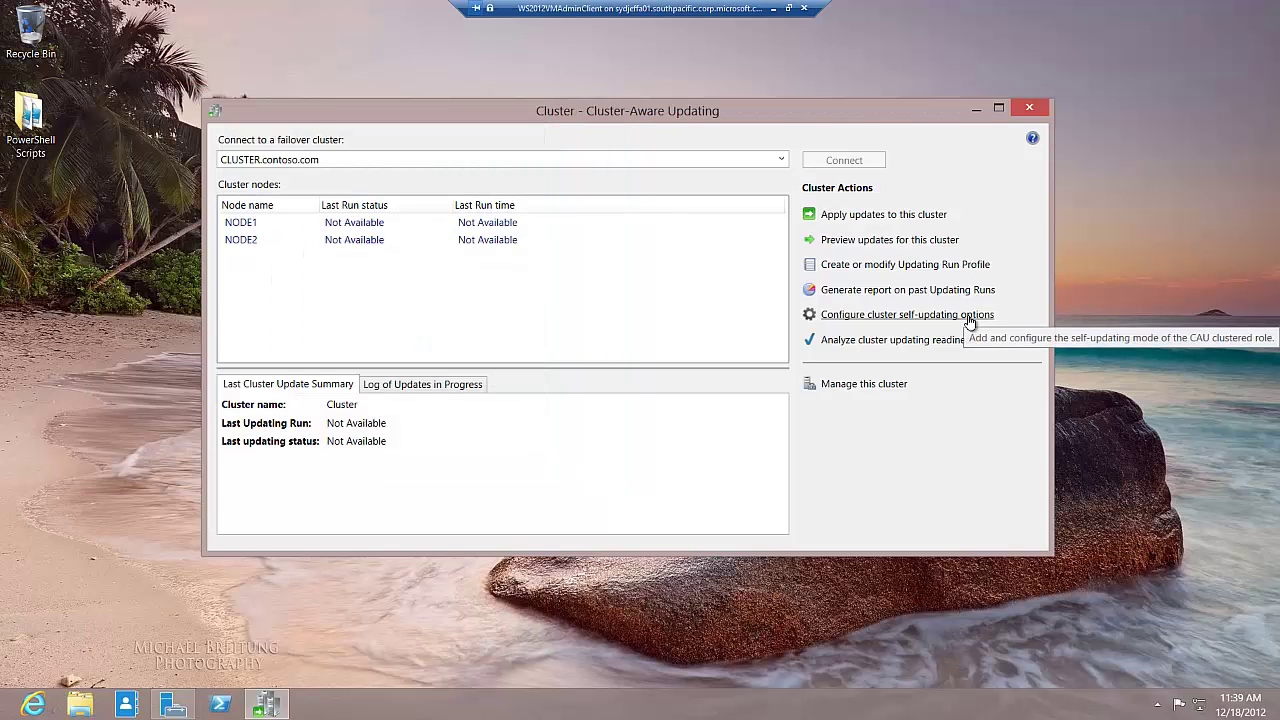
# Start configuring the cluster's self-updating options and choose to add the CAU clustered role with self-updating mode enabled
pyautogui.click(968, 318)
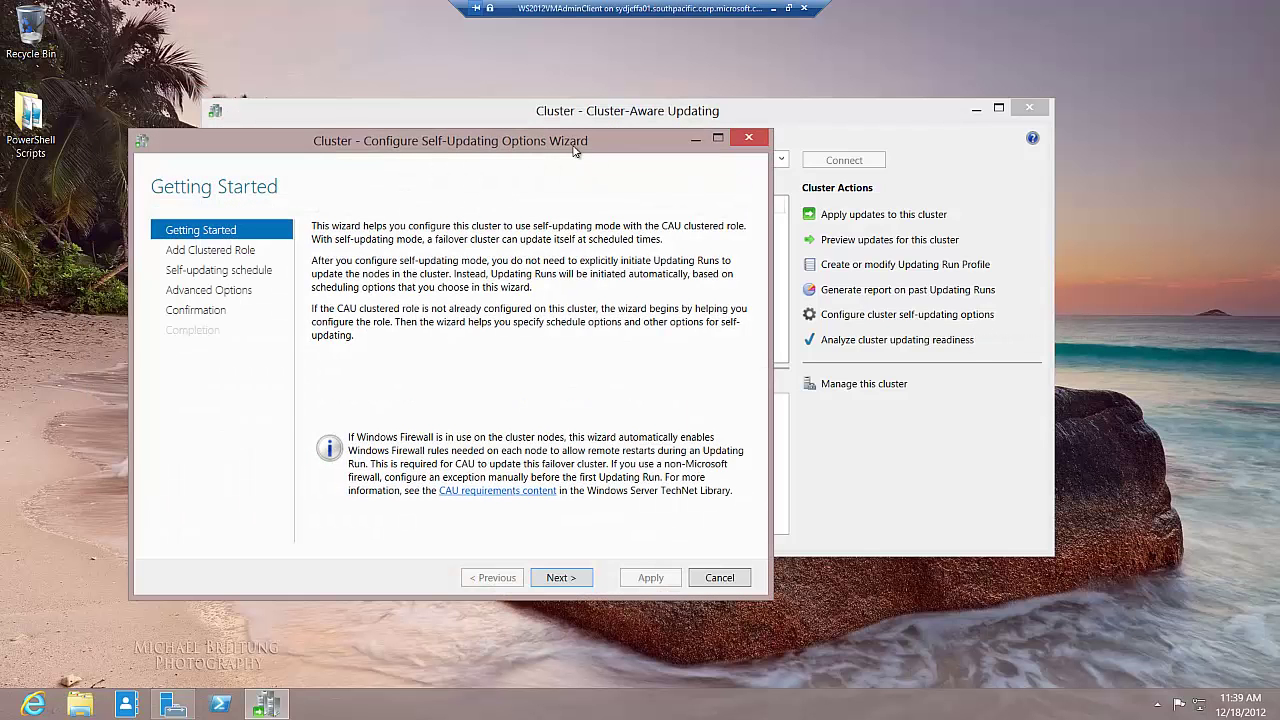
pyautogui.moveTo(557, 148); pyautogui.dragTo(594, 129)
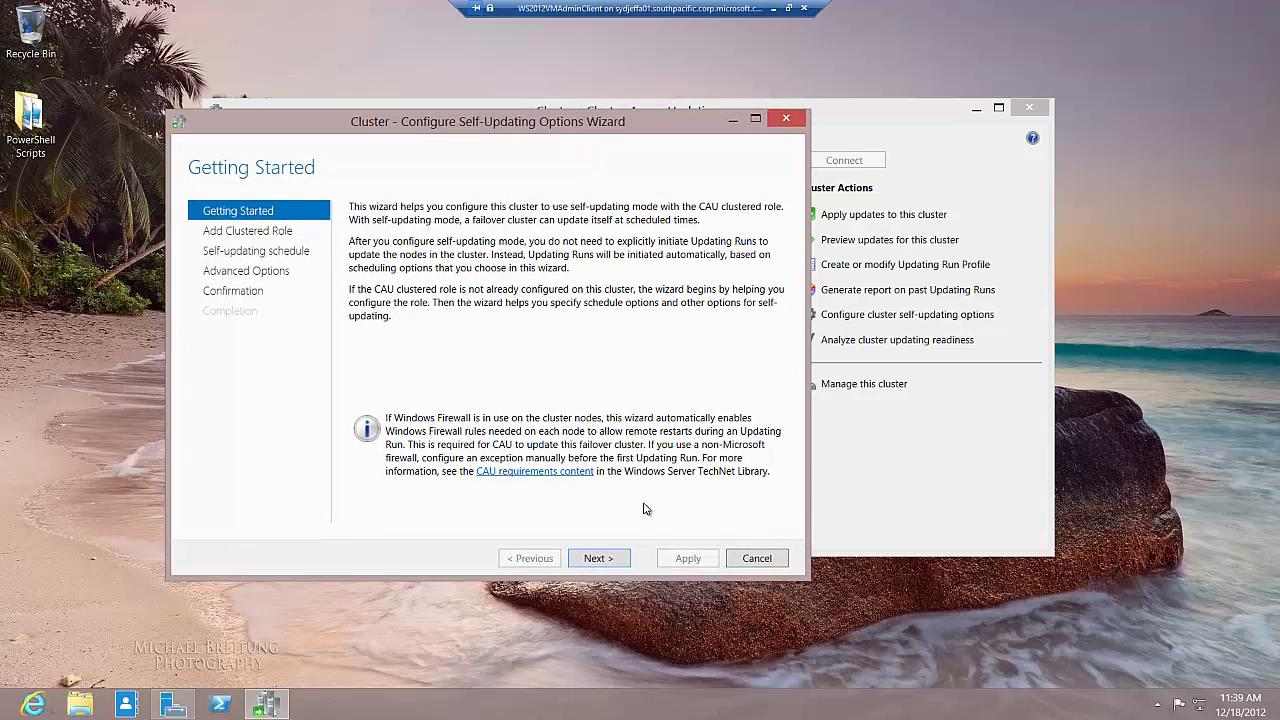
pyautogui.click(616, 562)
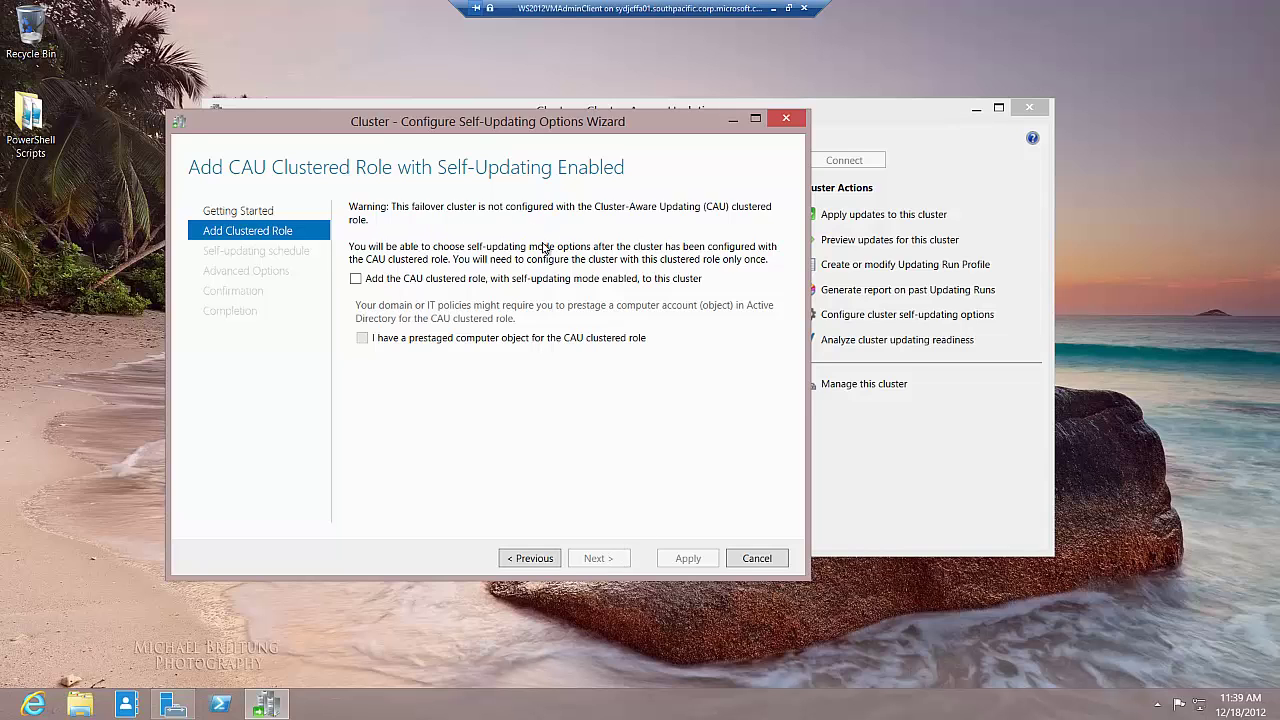
pyautogui.click(357, 279)
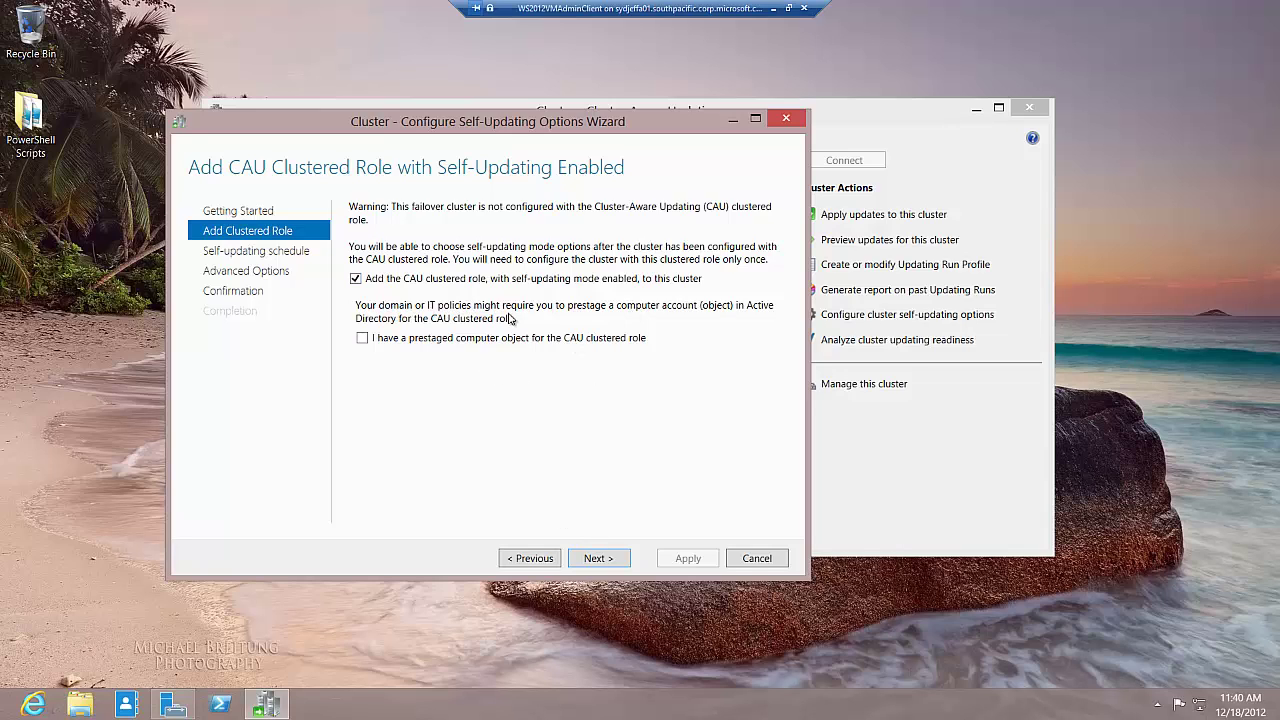
pyautogui.click(597, 558)
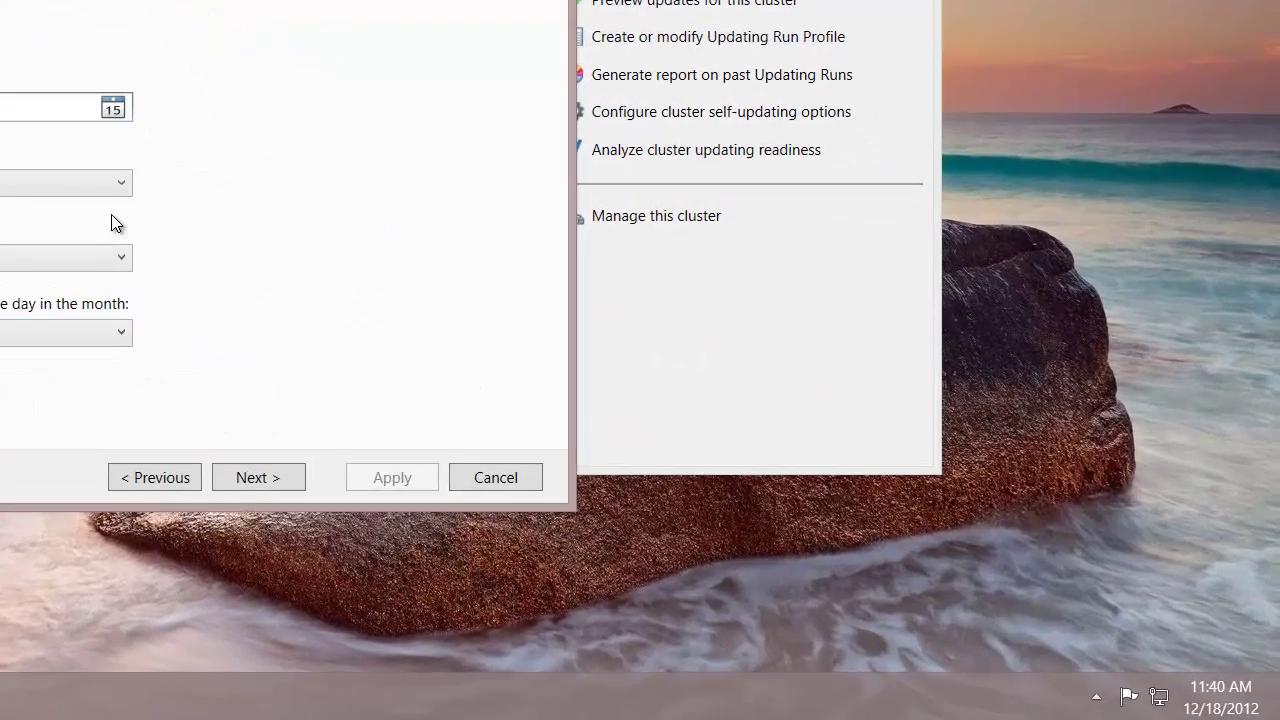
# Set the self-updating schedule's day of the week to Wednesday and accept the schedule
pyautogui.click(117, 258)
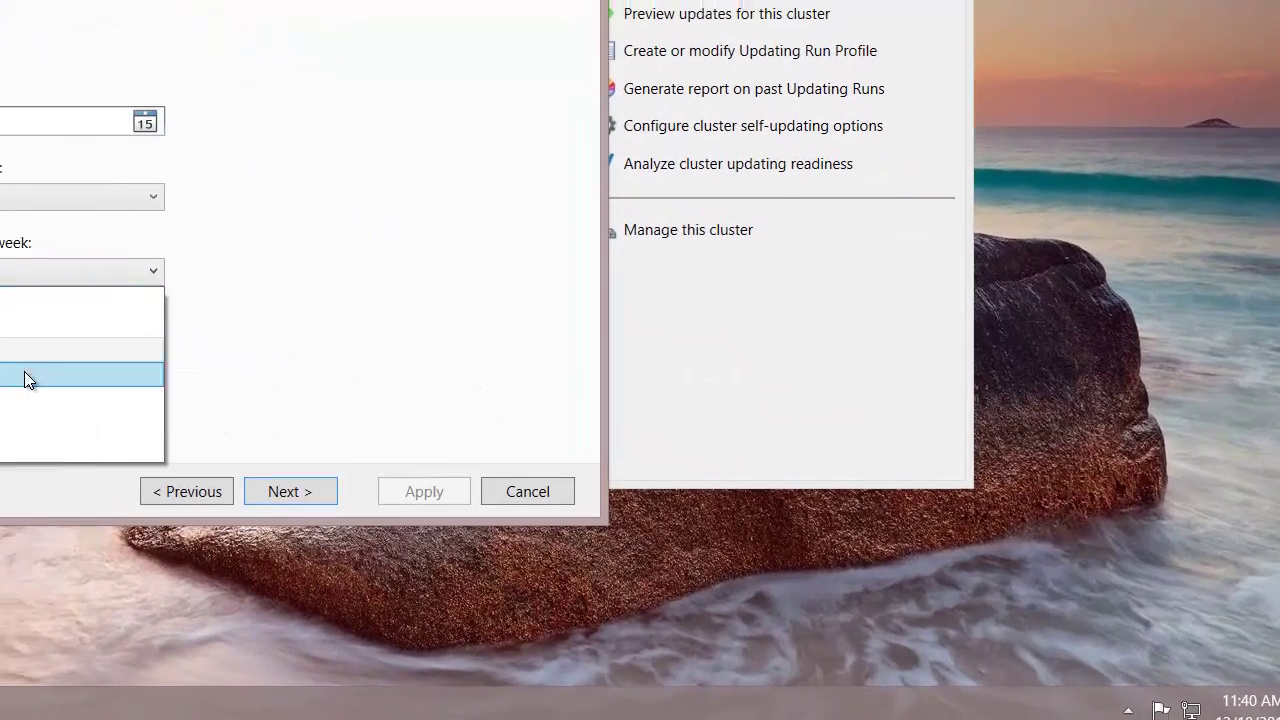
pyautogui.click(27, 377)
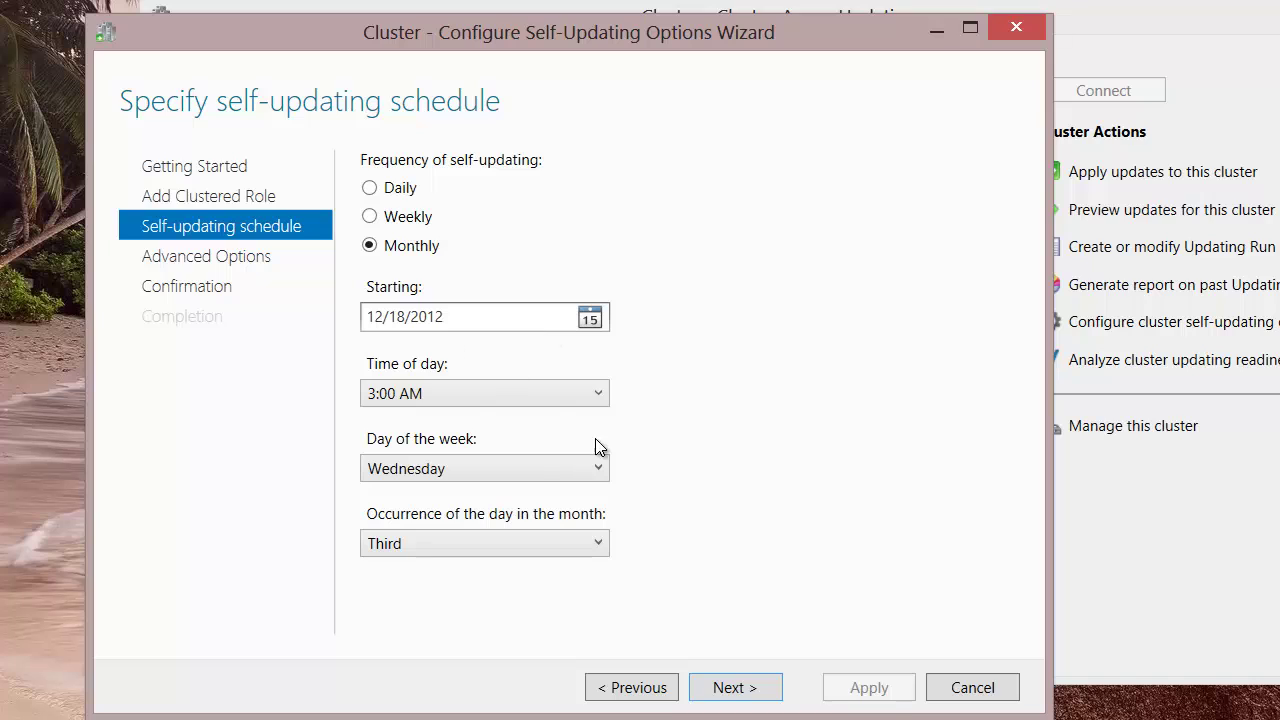
pyautogui.click(771, 688)
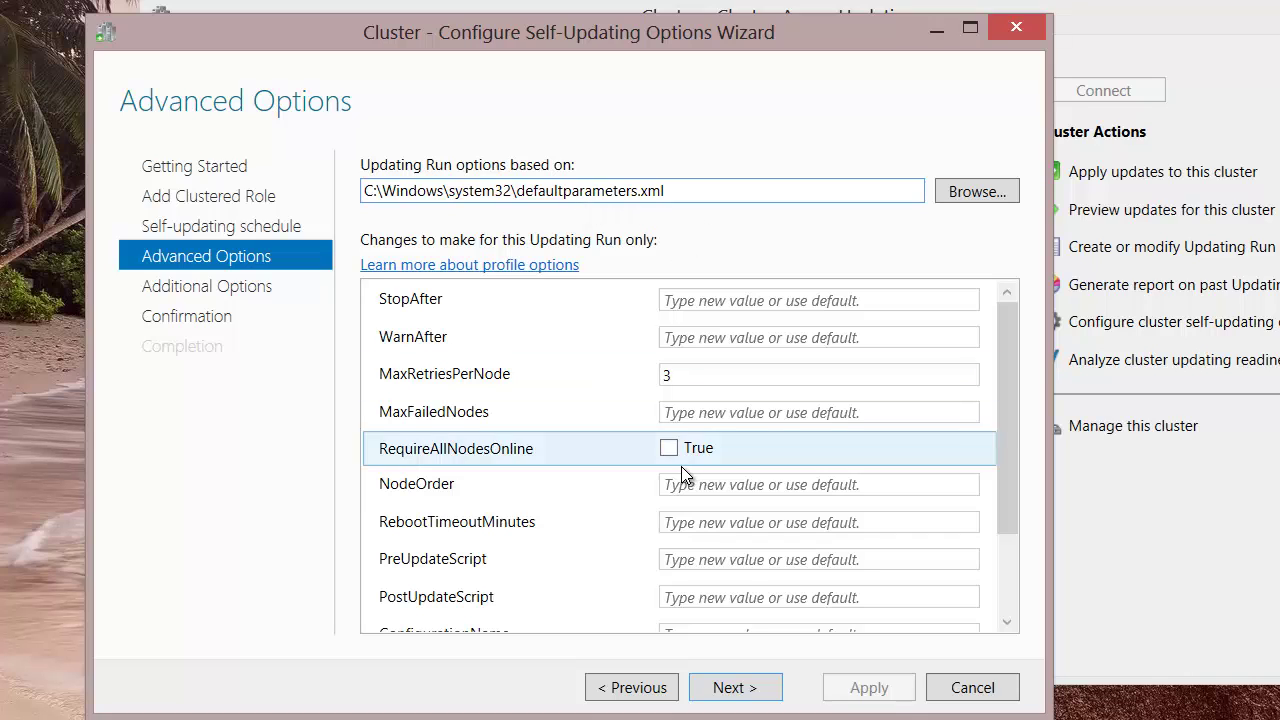
# Set RequireAllNodesOnline to True in the advanced options, keeping Microsoft.WindowsUpdatePlugin as the CAU plug-in
pyautogui.click(673, 451)
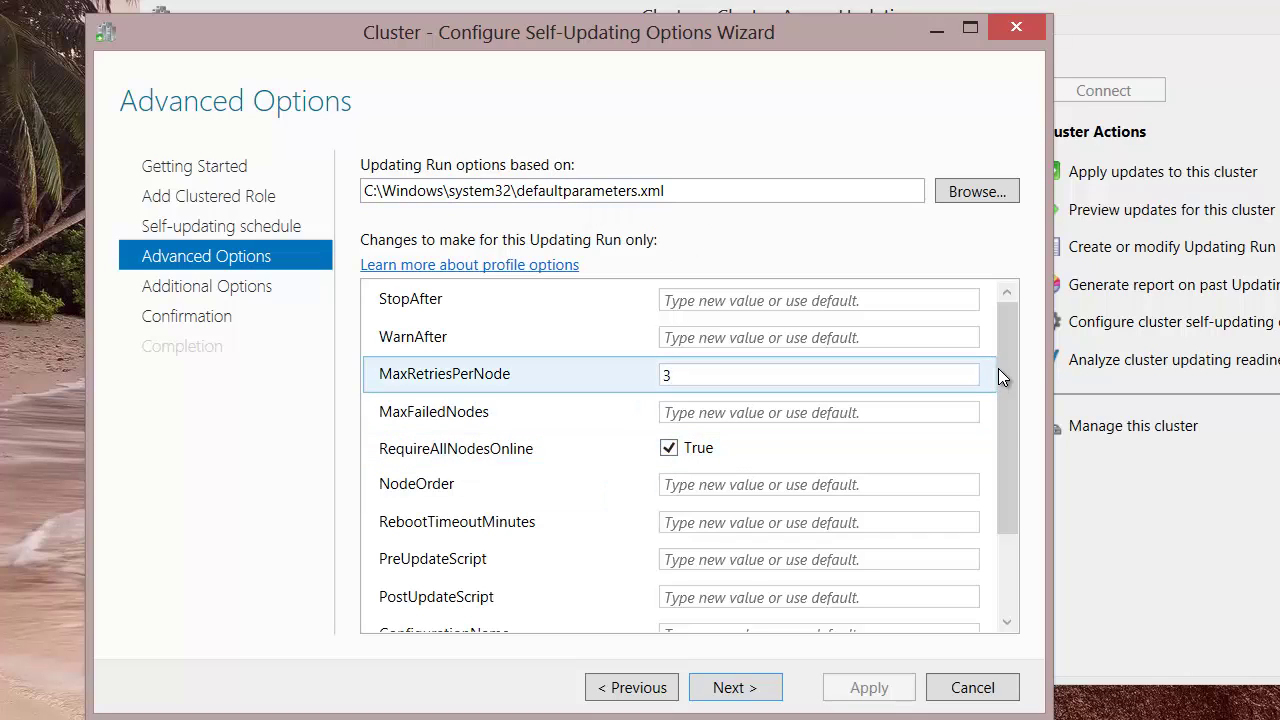
pyautogui.moveTo(1008, 369); pyautogui.dragTo(1002, 530)
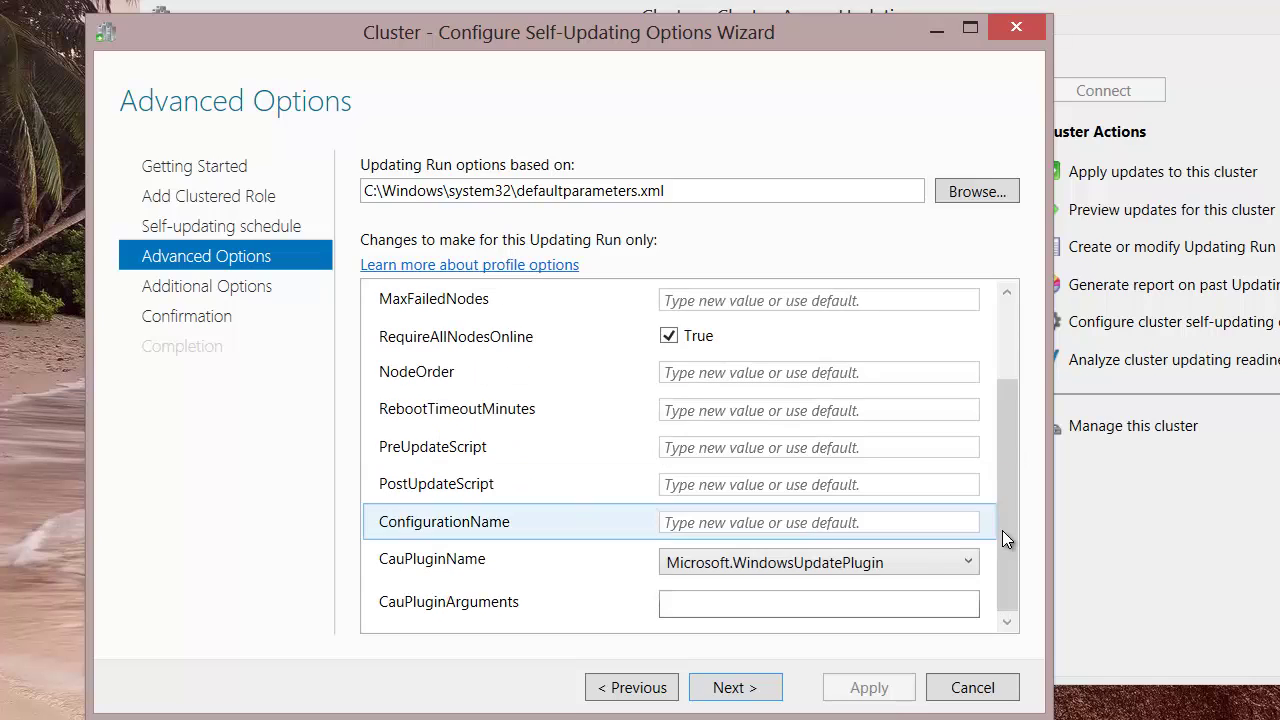
pyautogui.click(920, 562)
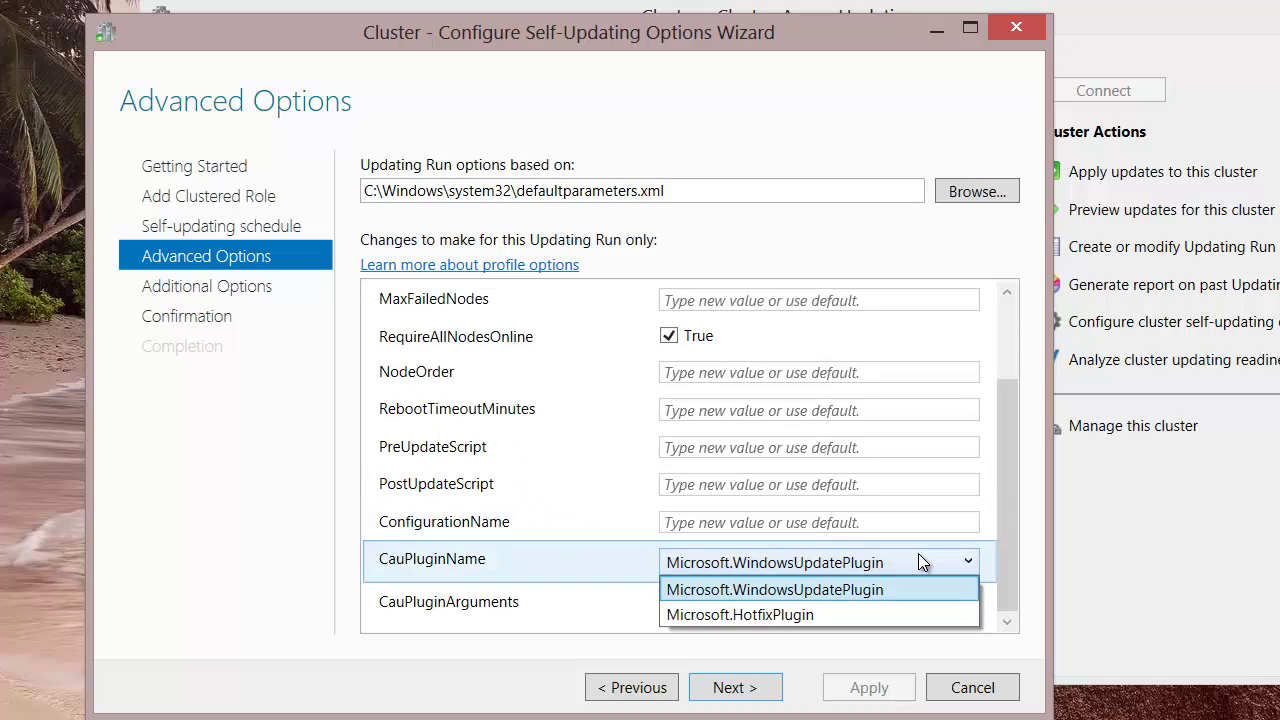
pyautogui.click(920, 562)
pyautogui.click(762, 690)
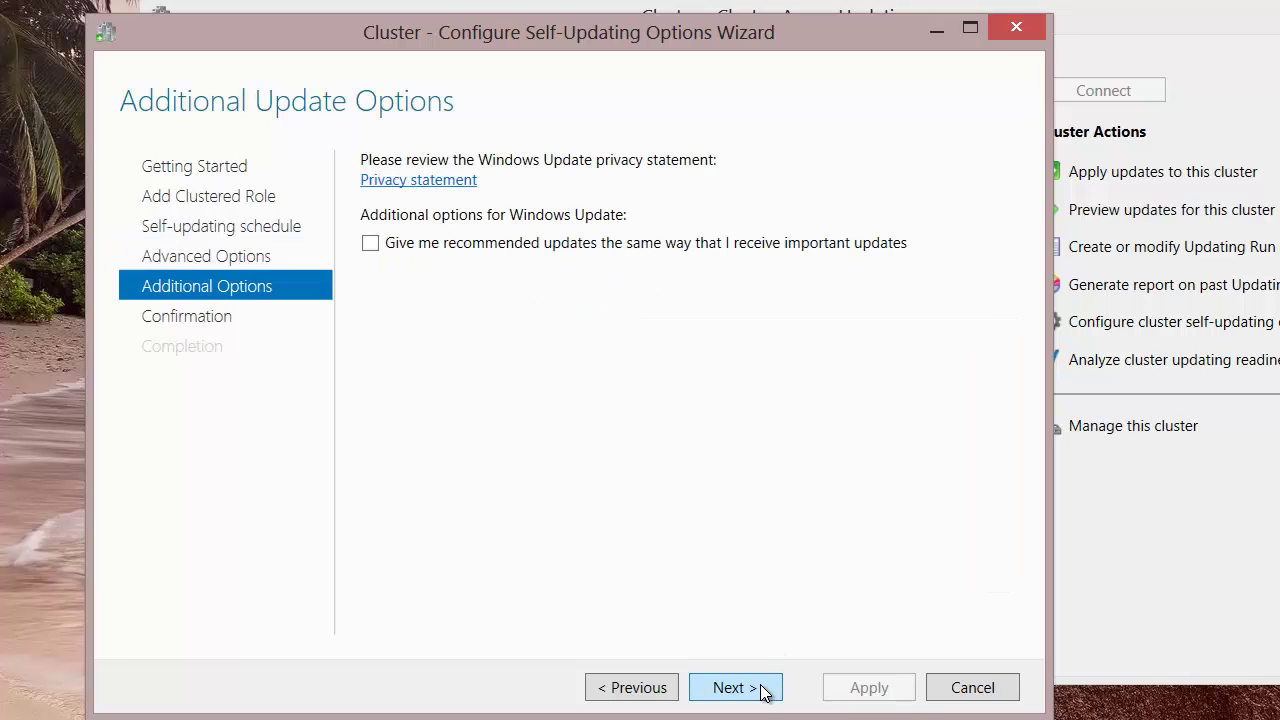
# Include recommended updates the same way as important ones, apply the self-updating configuration, and close the wizard
pyautogui.click(520, 248)
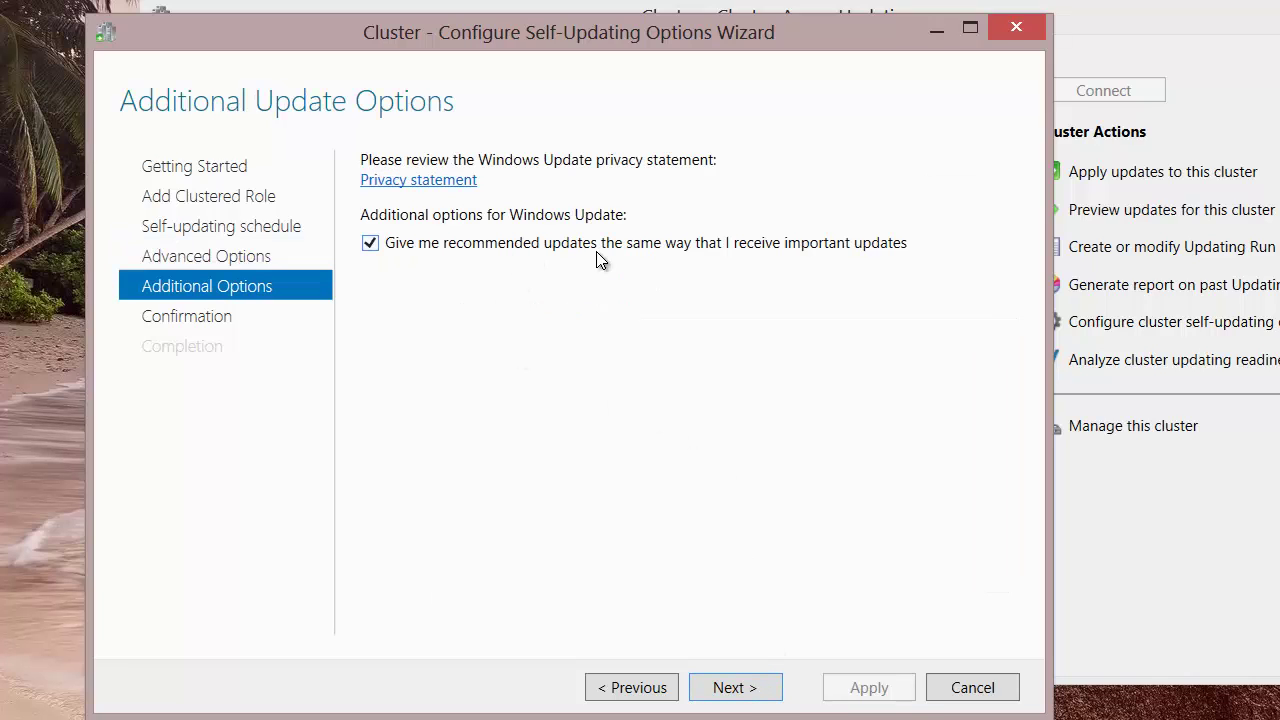
pyautogui.click(736, 688)
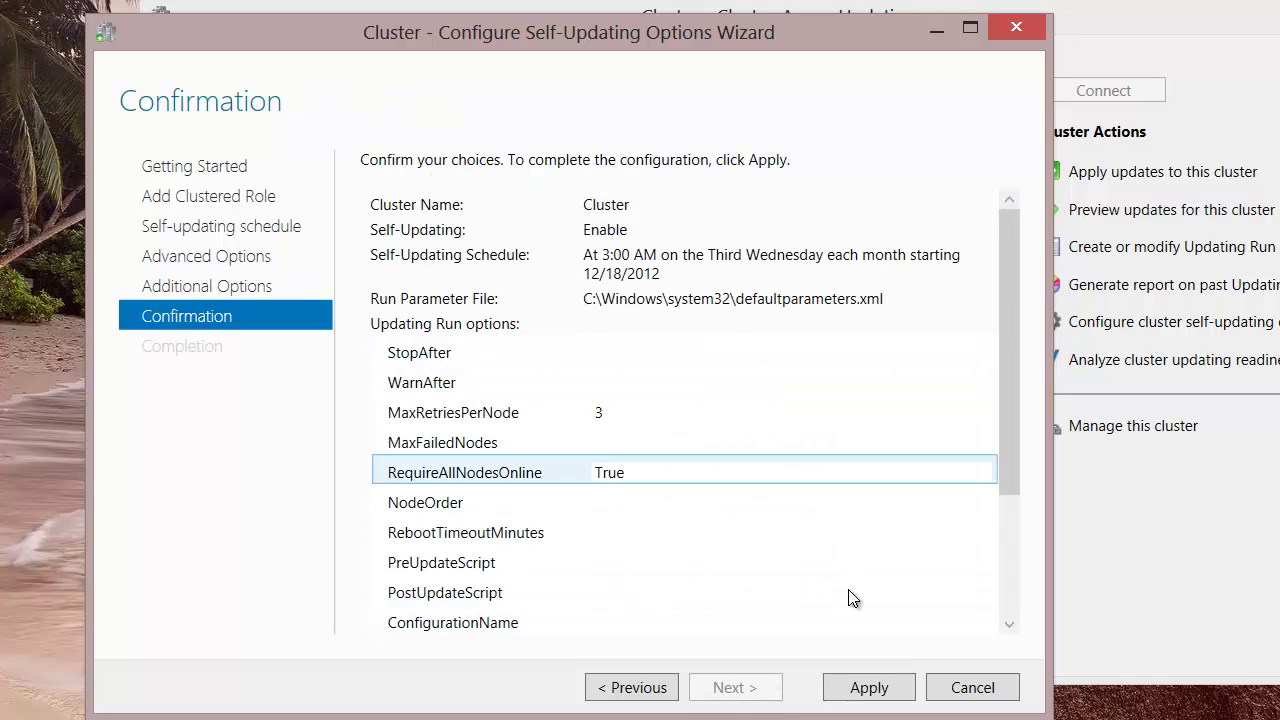
pyautogui.click(869, 688)
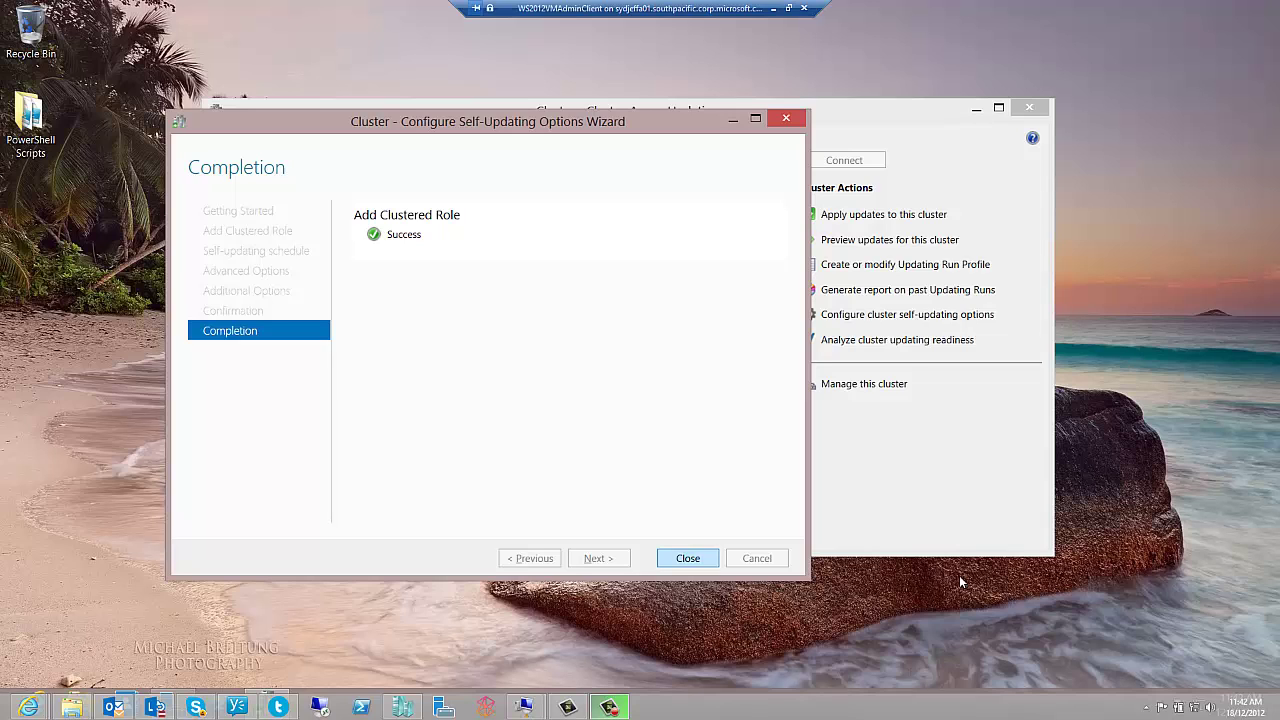
pyautogui.click(687, 556)
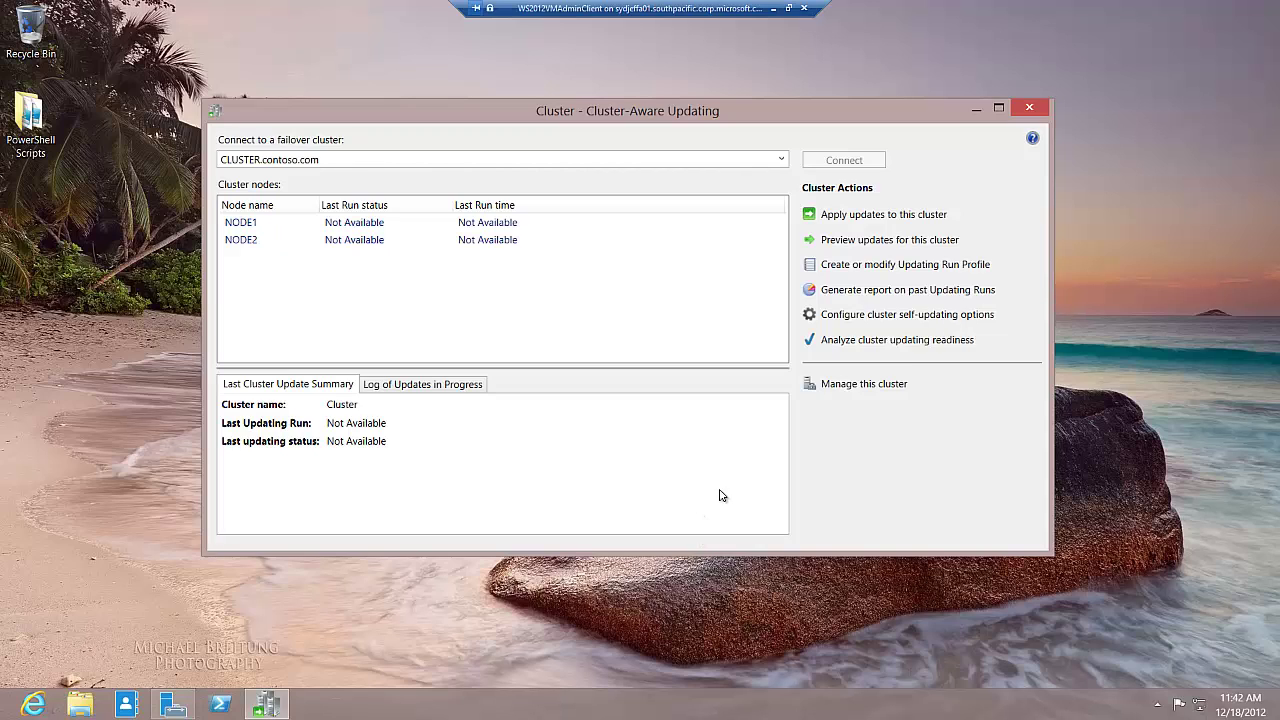
# Analyze the cluster's updating readiness, review all rule results including the machine proxy rule, and close the results
pyautogui.click(846, 341)
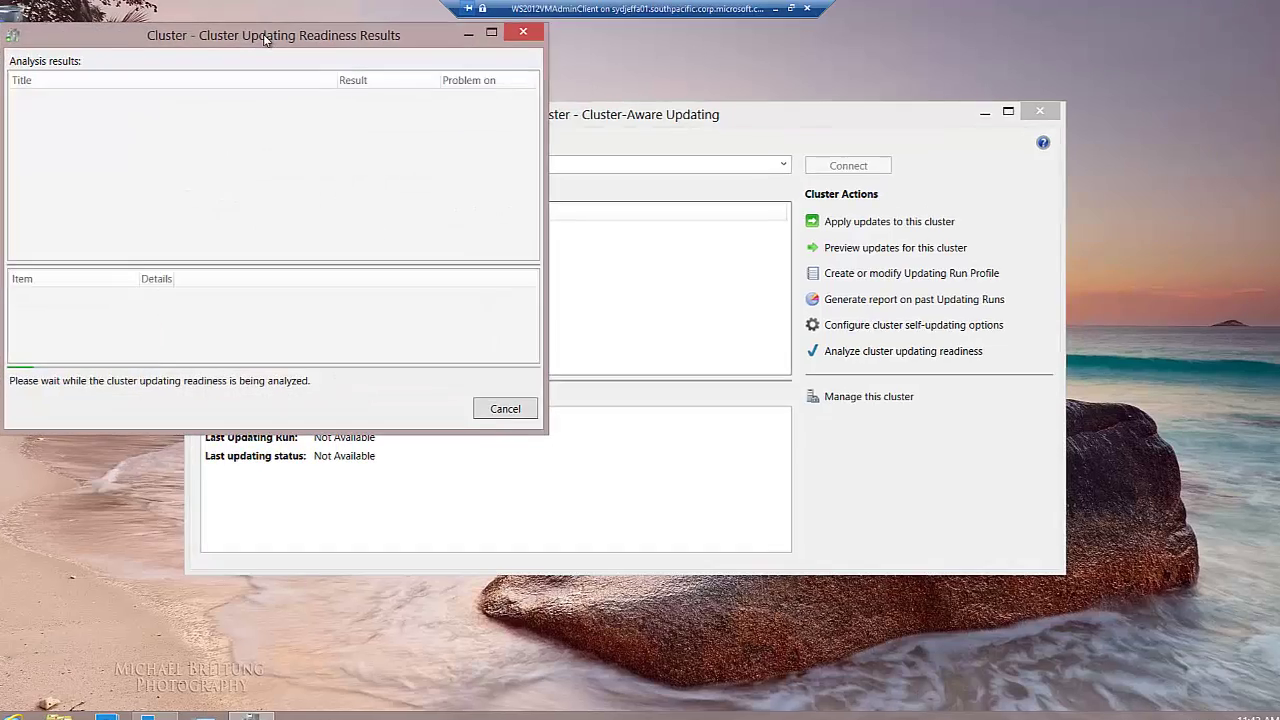
pyautogui.moveTo(280, 34); pyautogui.dragTo(517, 69)
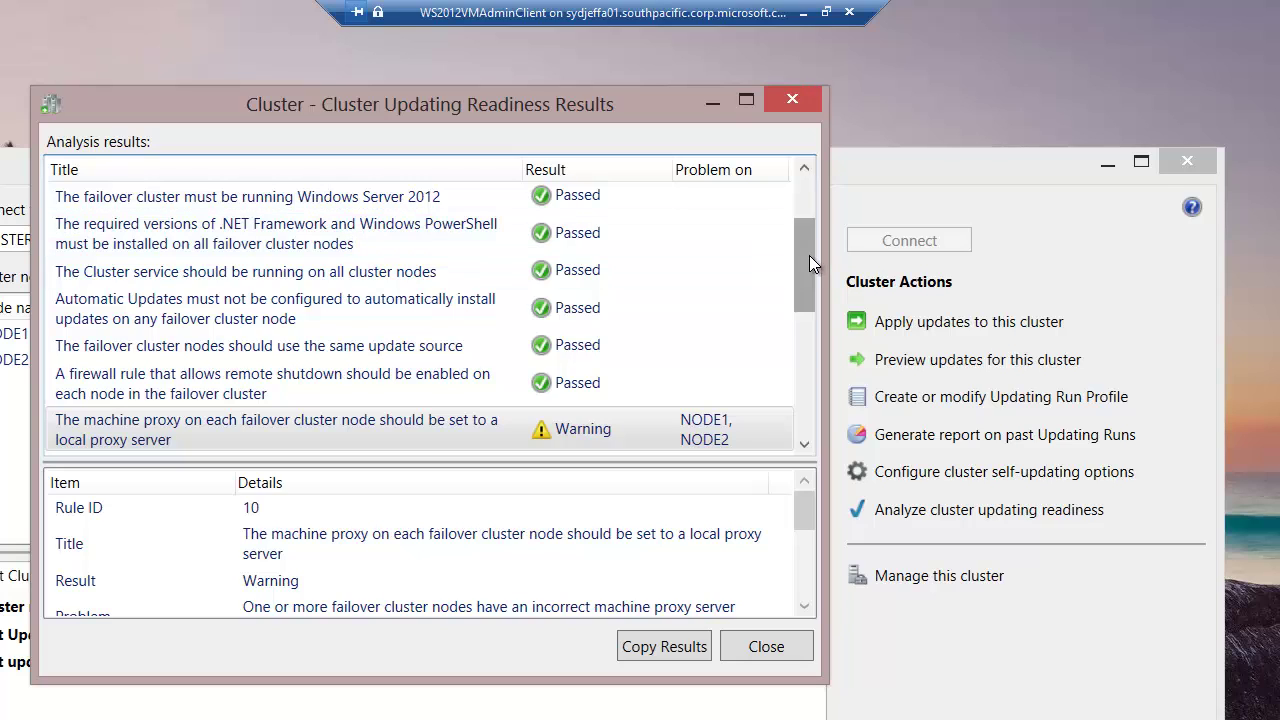
pyautogui.moveTo(809, 255); pyautogui.dragTo(809, 199)
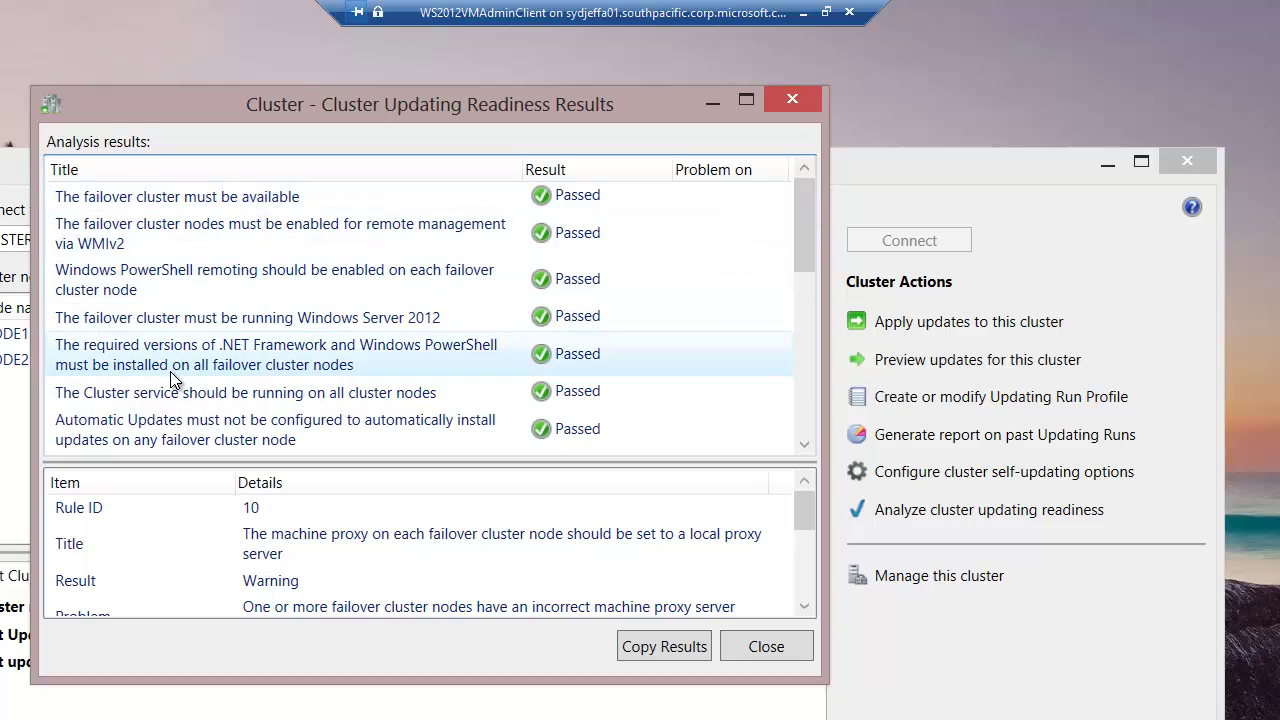
pyautogui.moveTo(807, 248); pyautogui.dragTo(802, 349)
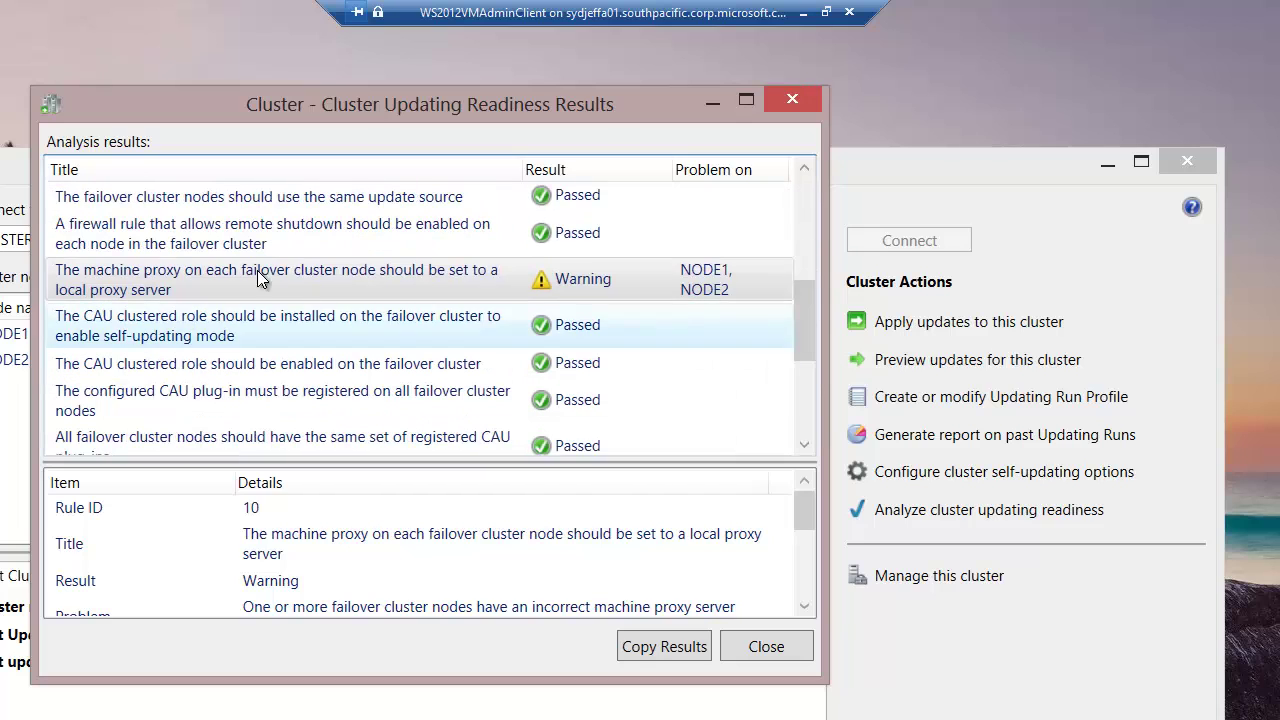
pyautogui.click(184, 270)
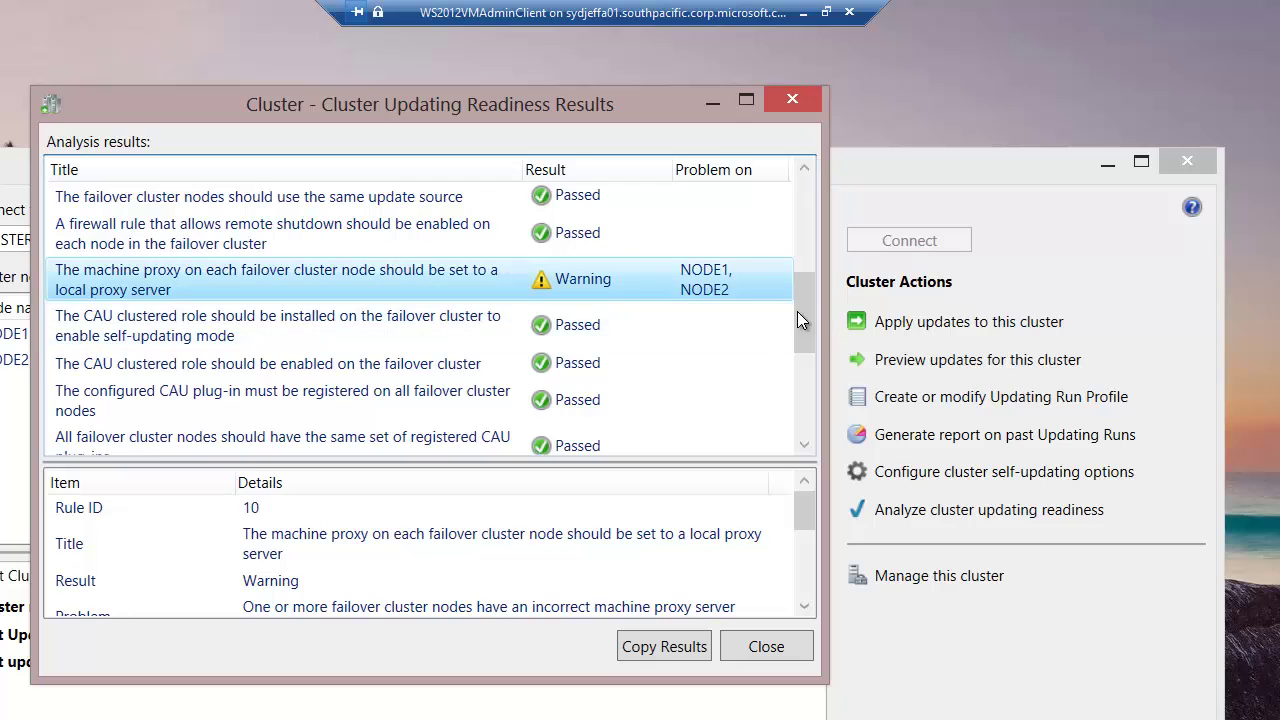
pyautogui.moveTo(800, 318); pyautogui.dragTo(802, 426)
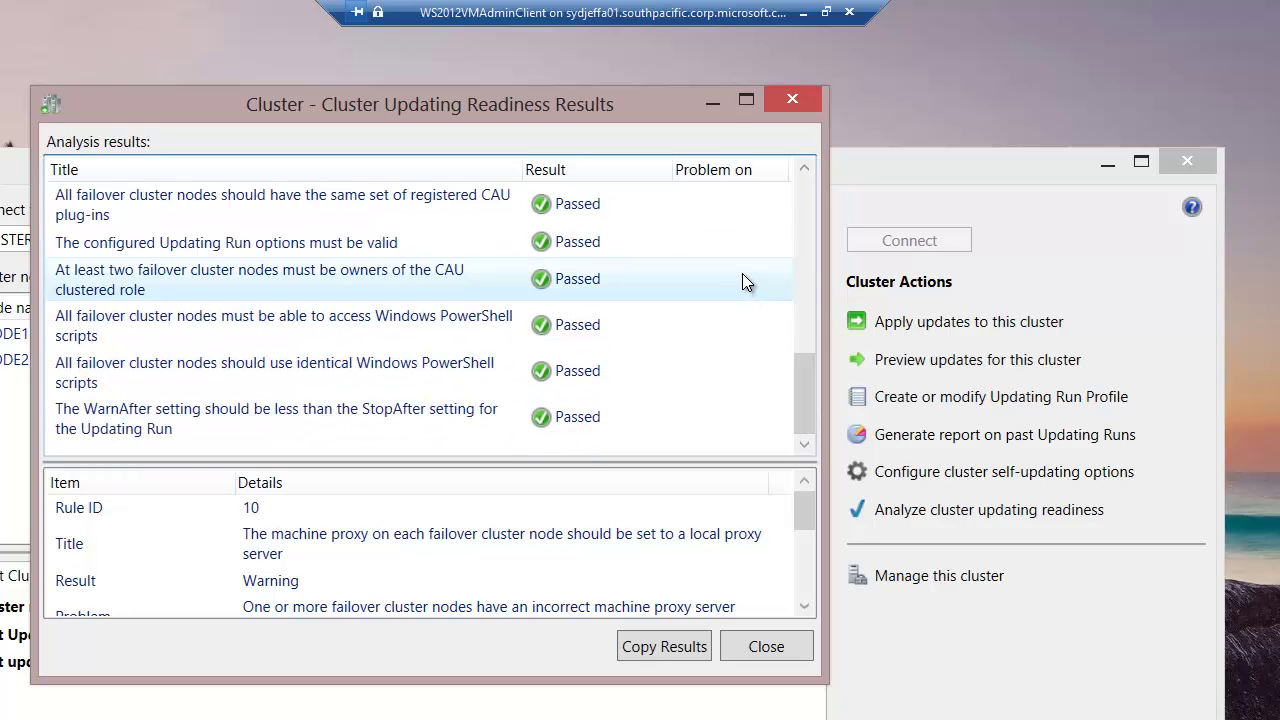
pyautogui.moveTo(803, 361); pyautogui.dragTo(787, 232)
pyautogui.click(762, 647)
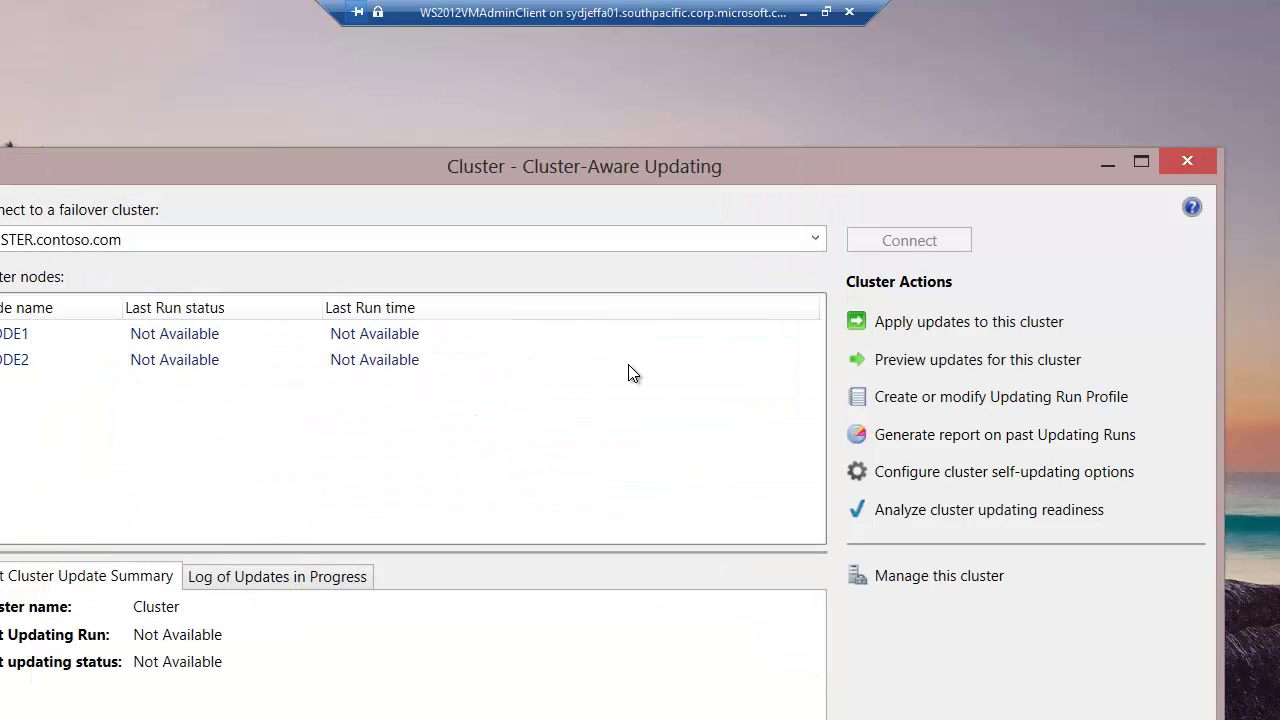
# Start an Updating Run on the cluster using the current self-updating run options and recommended updates, close the wizard, and widen the Update status column
pyautogui.click(1018, 330)
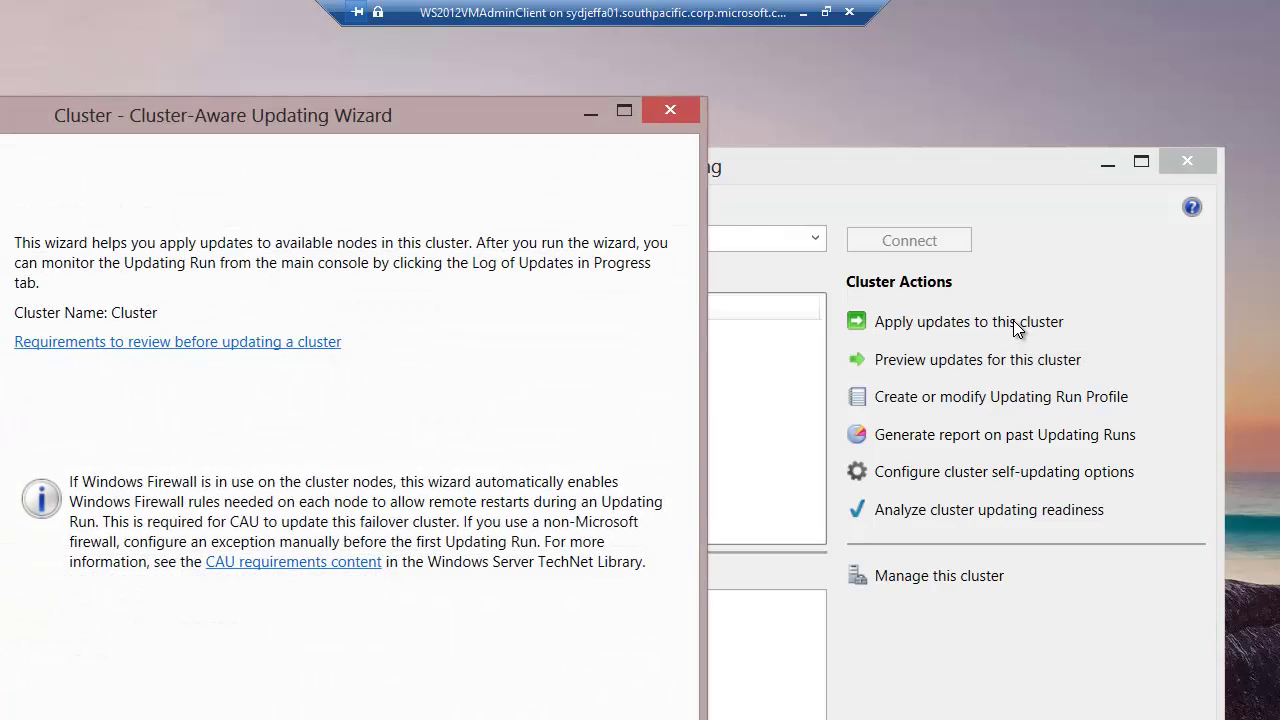
pyautogui.moveTo(305, 128); pyautogui.dragTo(490, 115)
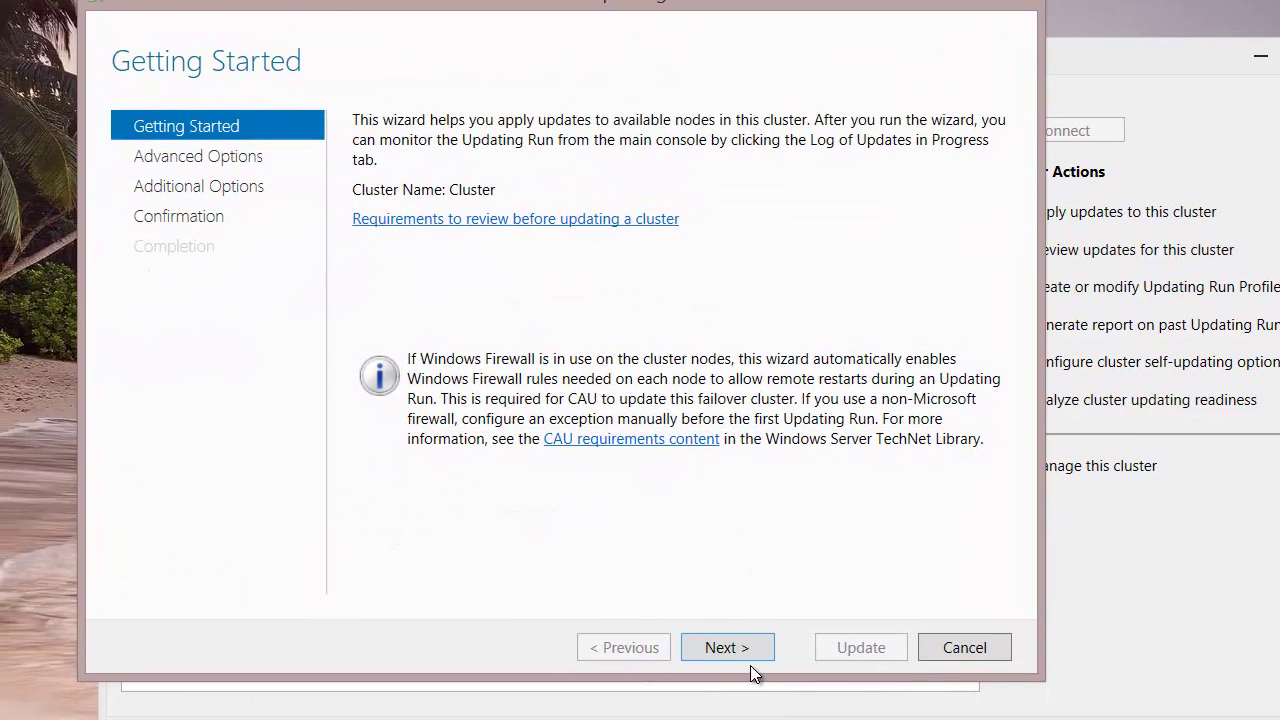
pyautogui.click(742, 650)
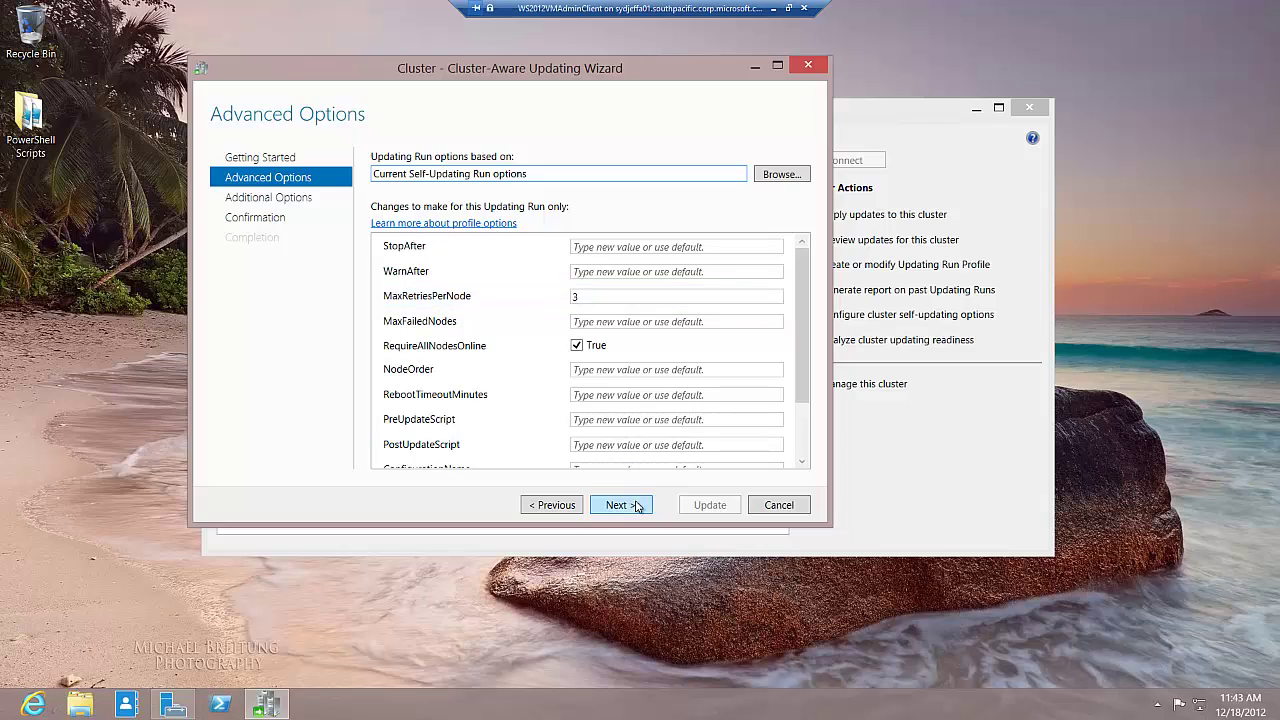
pyautogui.click(636, 504)
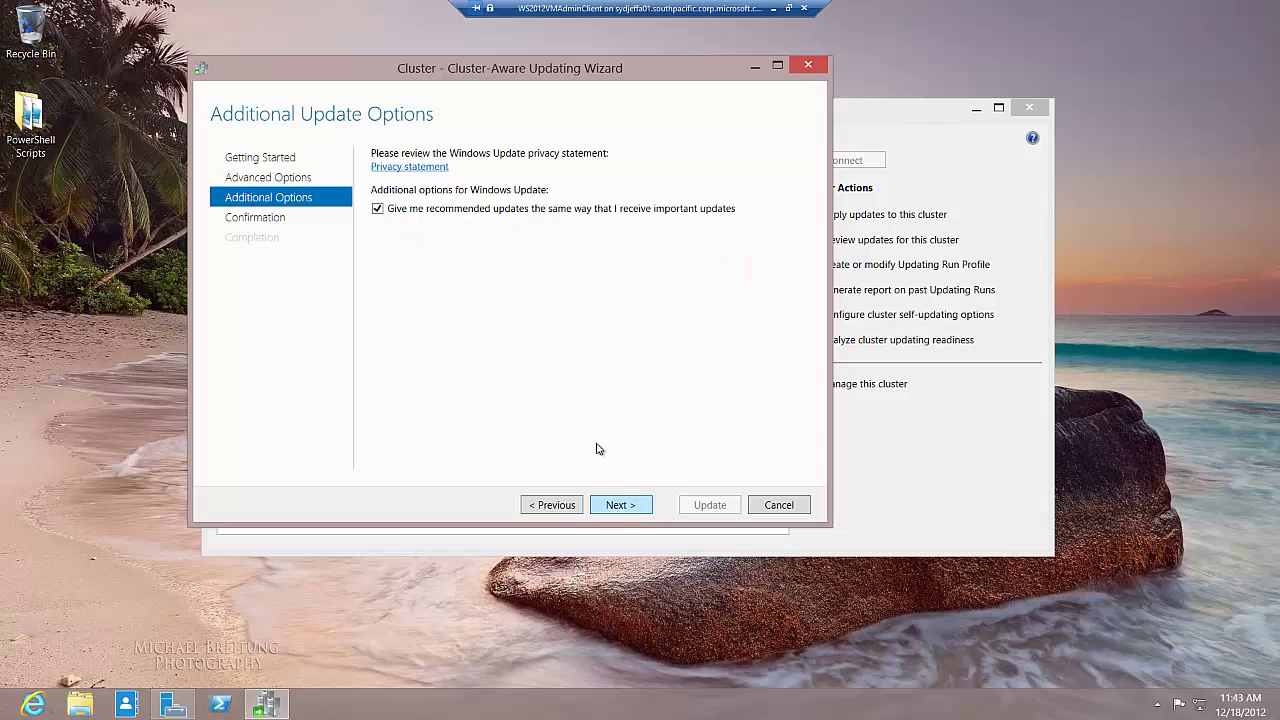
pyautogui.click(636, 505)
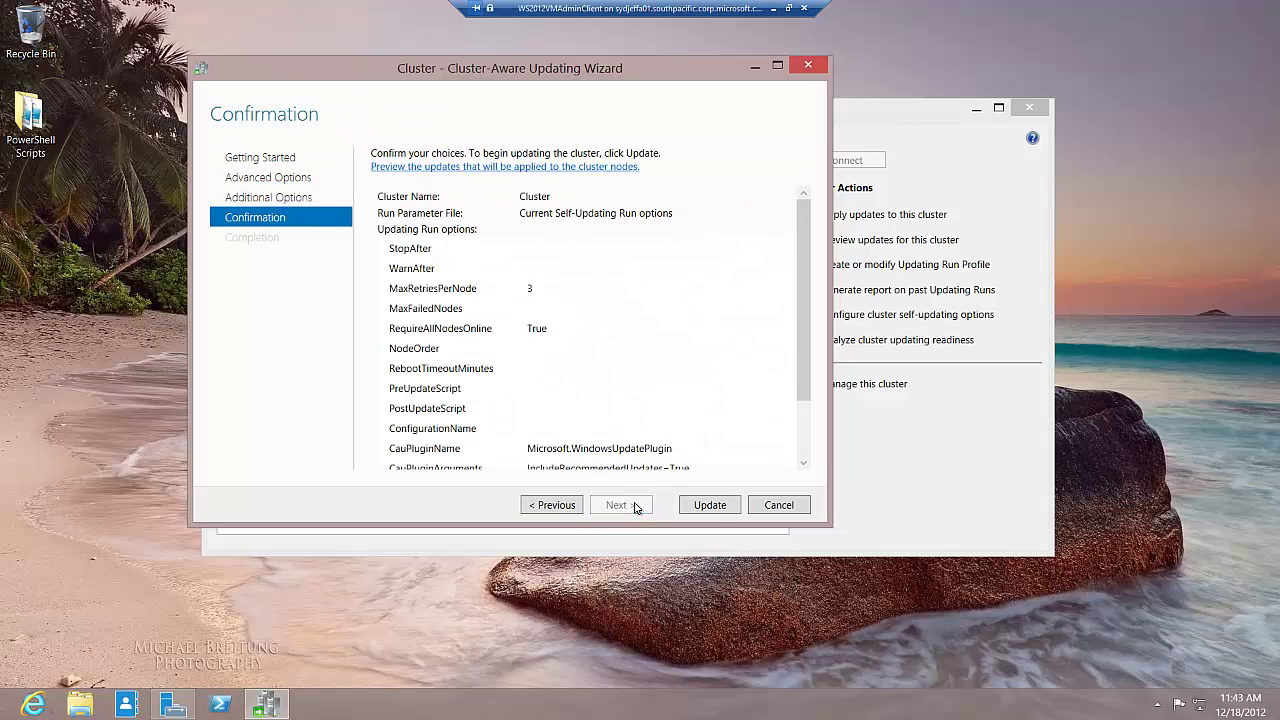
pyautogui.click(707, 505)
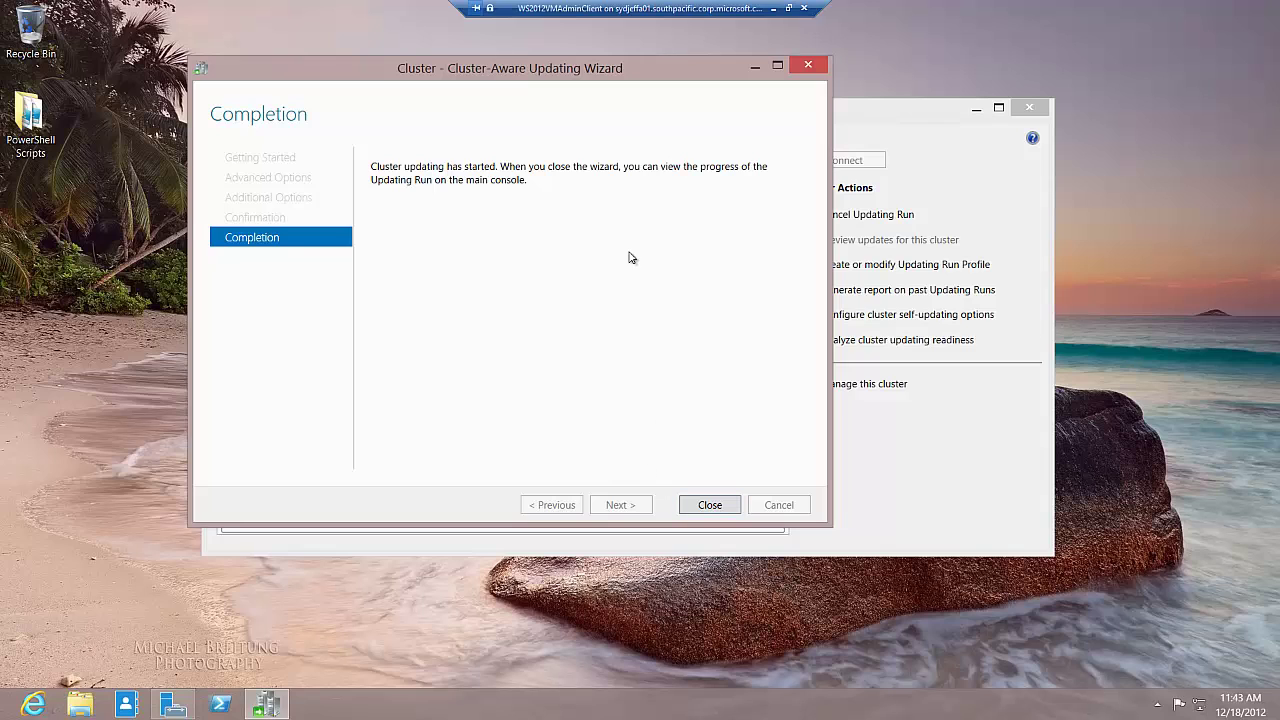
pyautogui.click(712, 508)
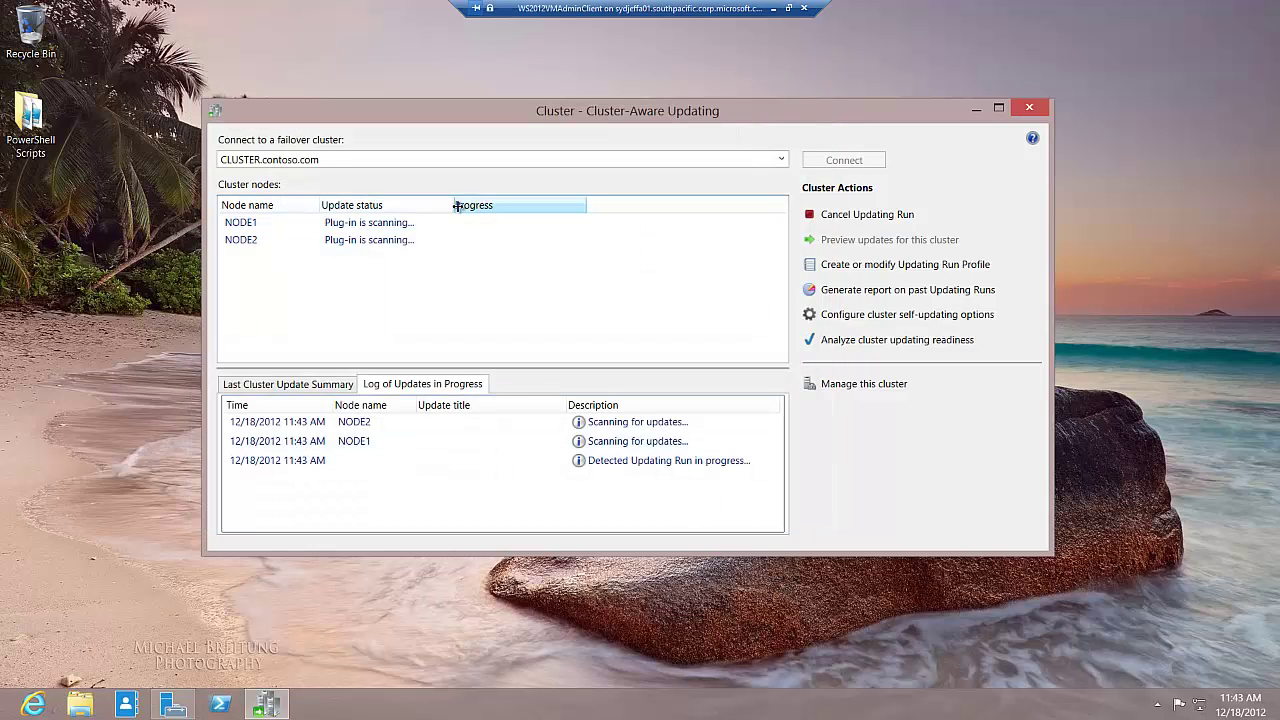
pyautogui.moveTo(451, 205); pyautogui.dragTo(521, 205)
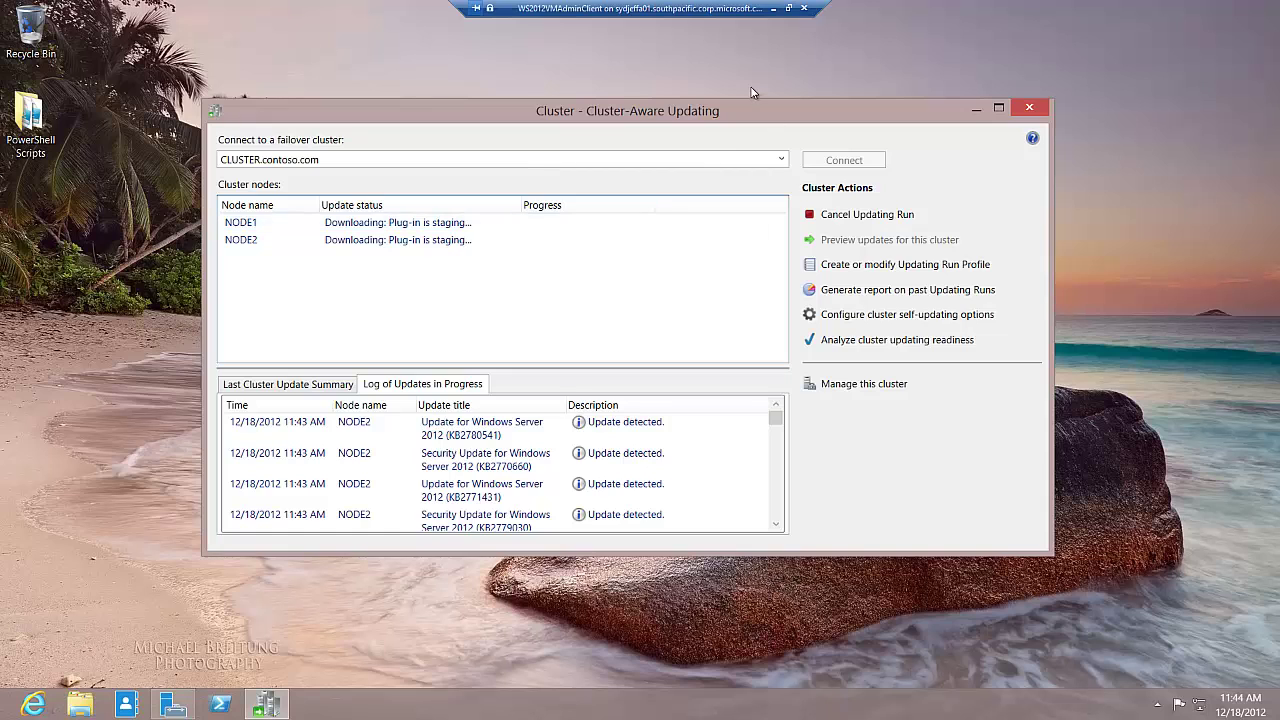
# Open Failover Cluster Manager from Server Manager, maximize it, and connect it to Cluster.Contoso.com
pyautogui.click(172, 707)
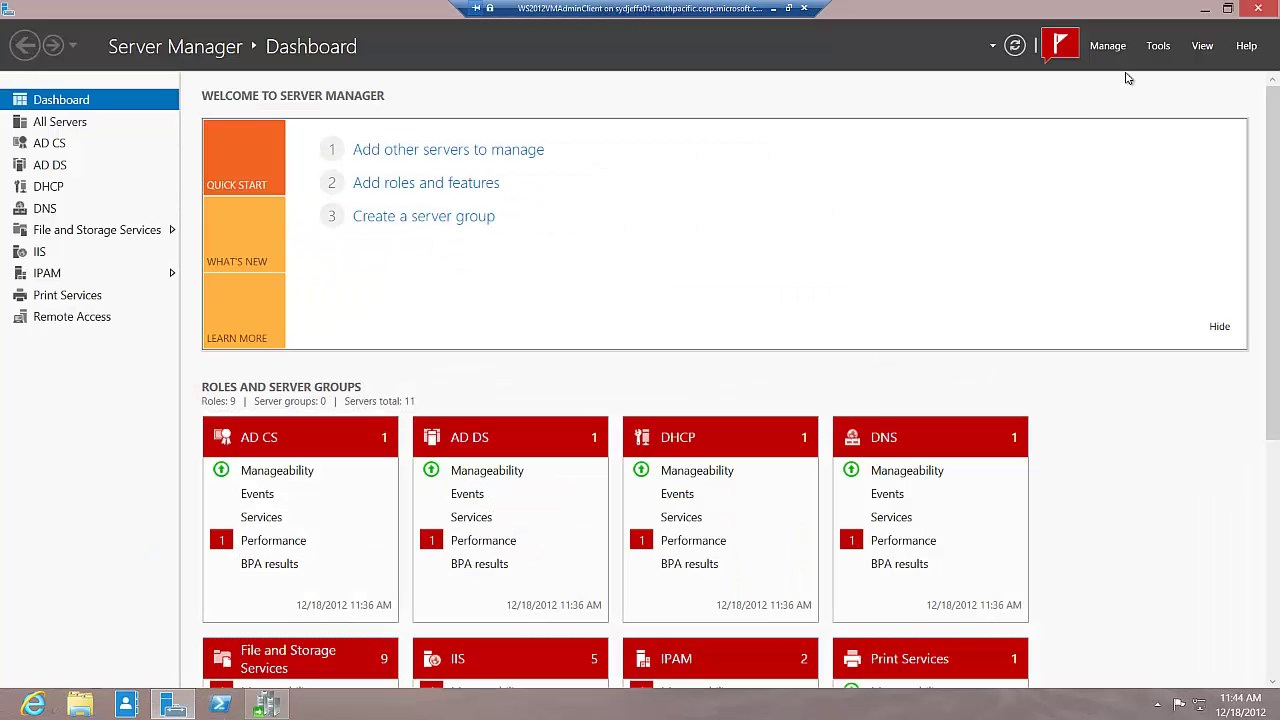
pyautogui.click(1157, 46)
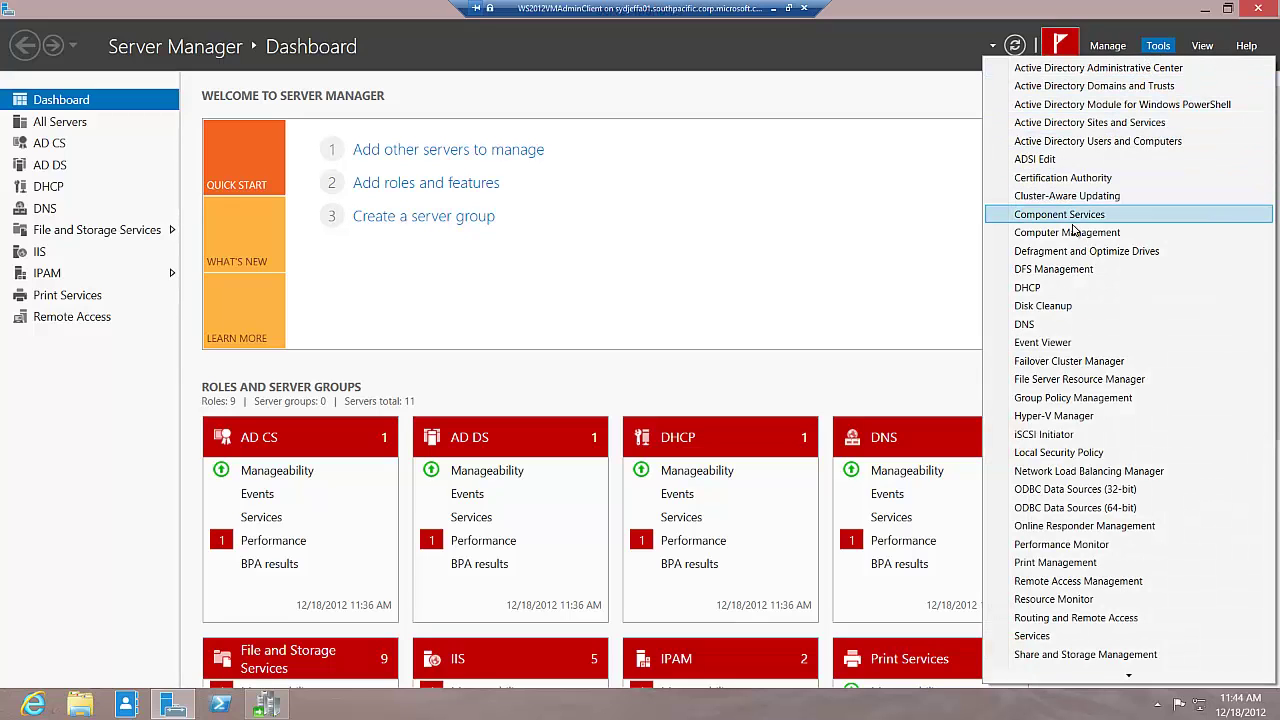
pyautogui.click(1066, 361)
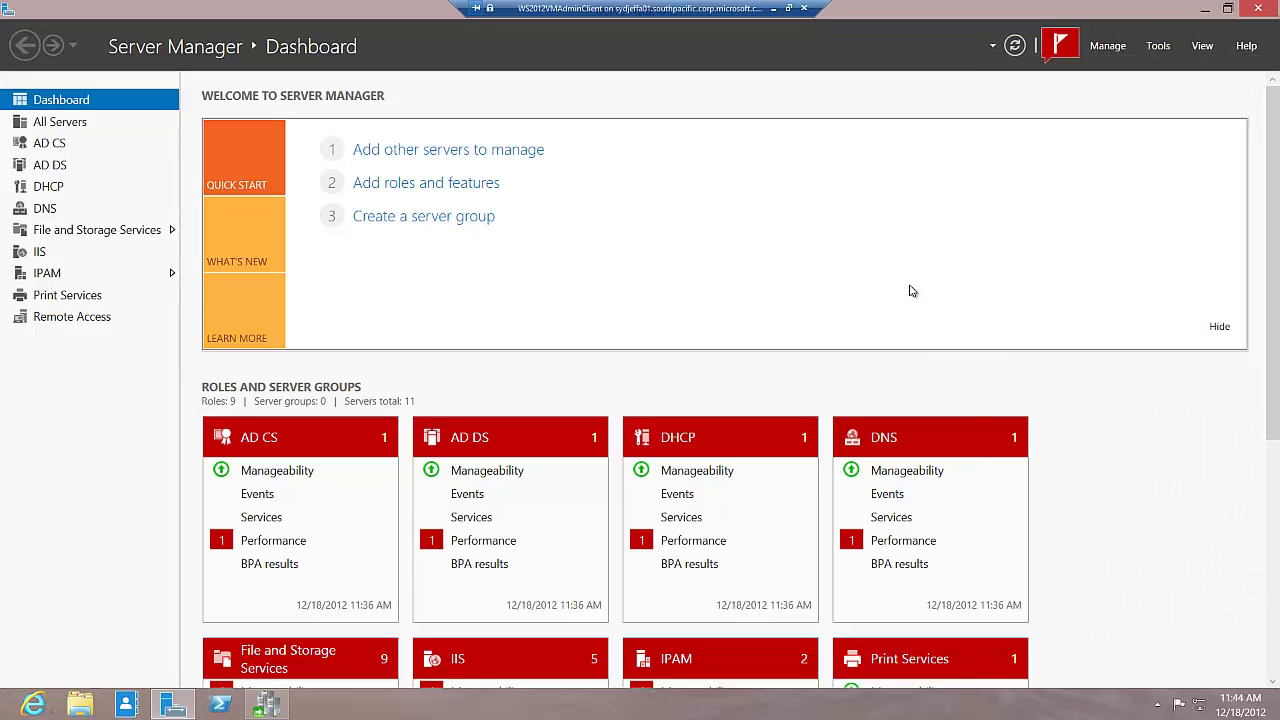
pyautogui.click(270, 707)
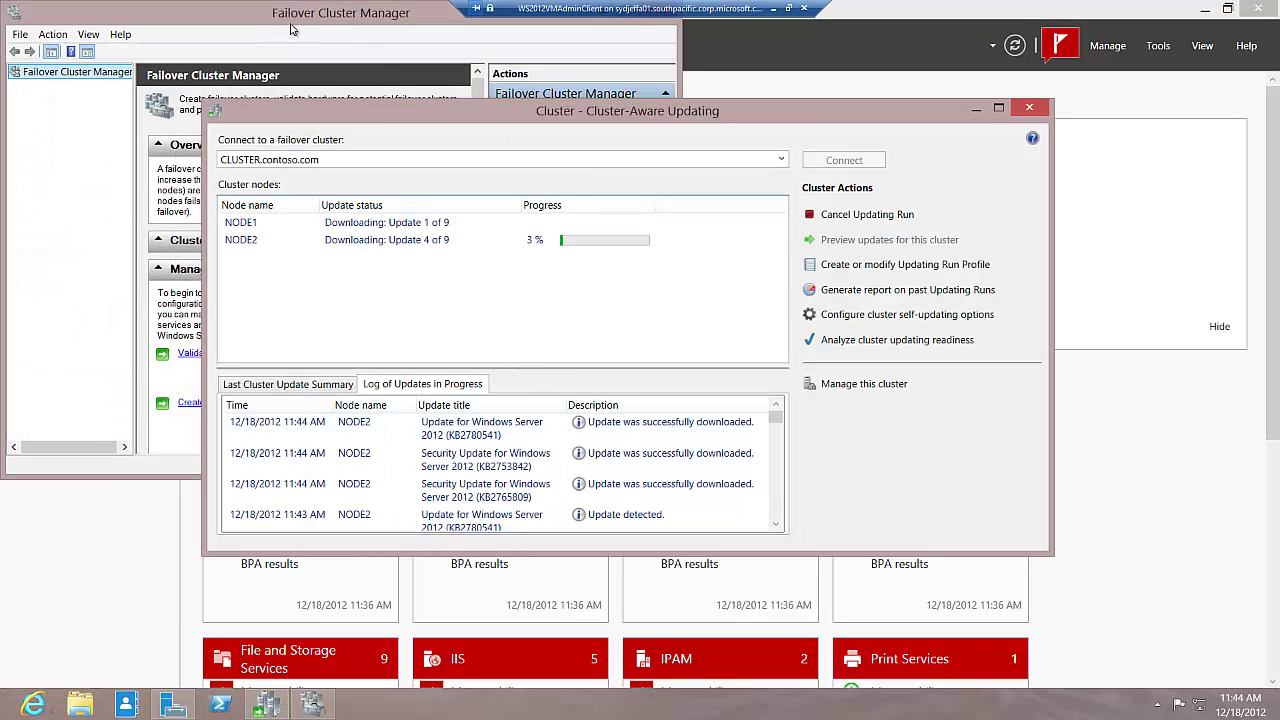
pyautogui.moveTo(228, 17); pyautogui.dragTo(288, 52)
pyautogui.click(690, 49)
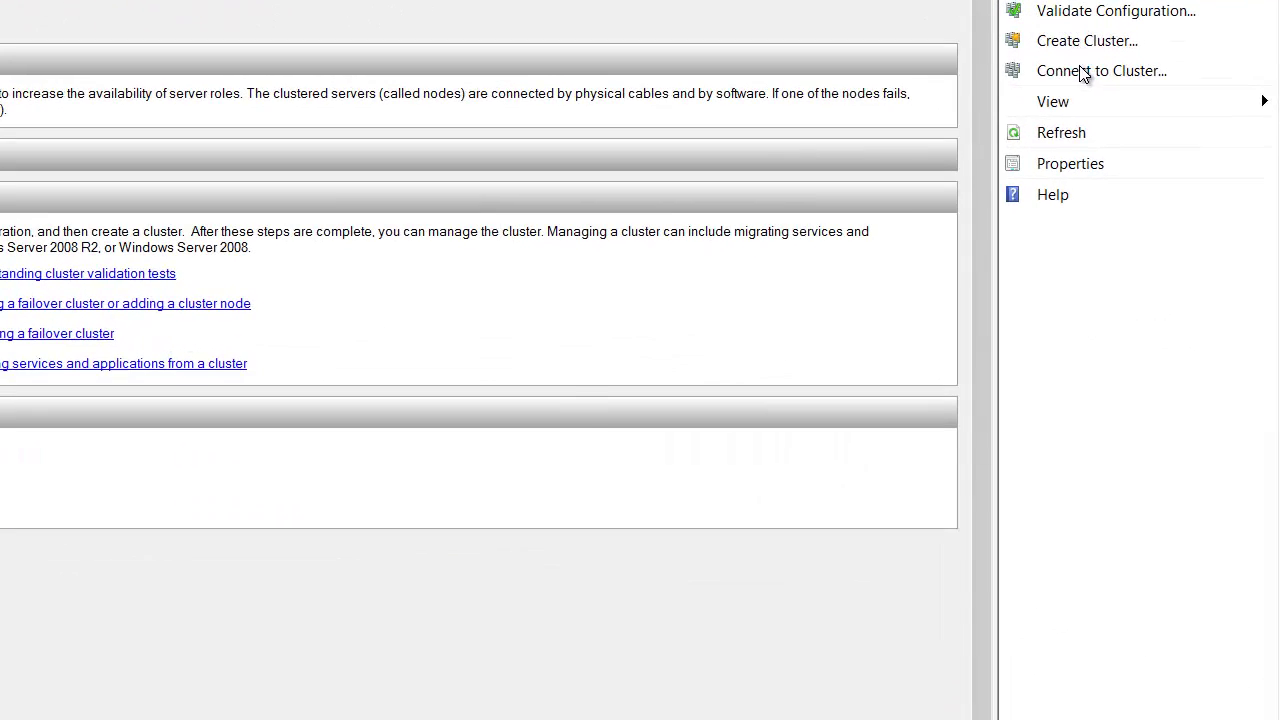
pyautogui.click(1084, 74)
pyautogui.click(315, 440)
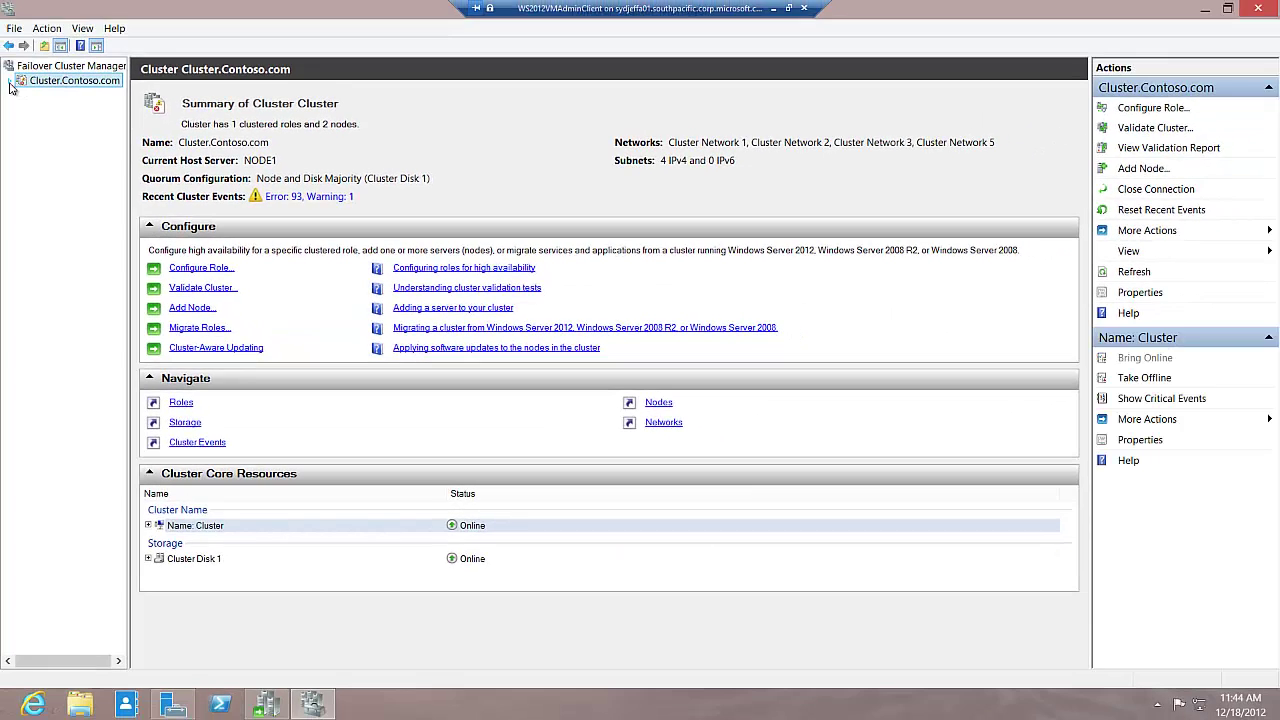
# Expand Cluster.Contoso.com, show its clustered roles, and expand its list of nodes
pyautogui.click(10, 84)
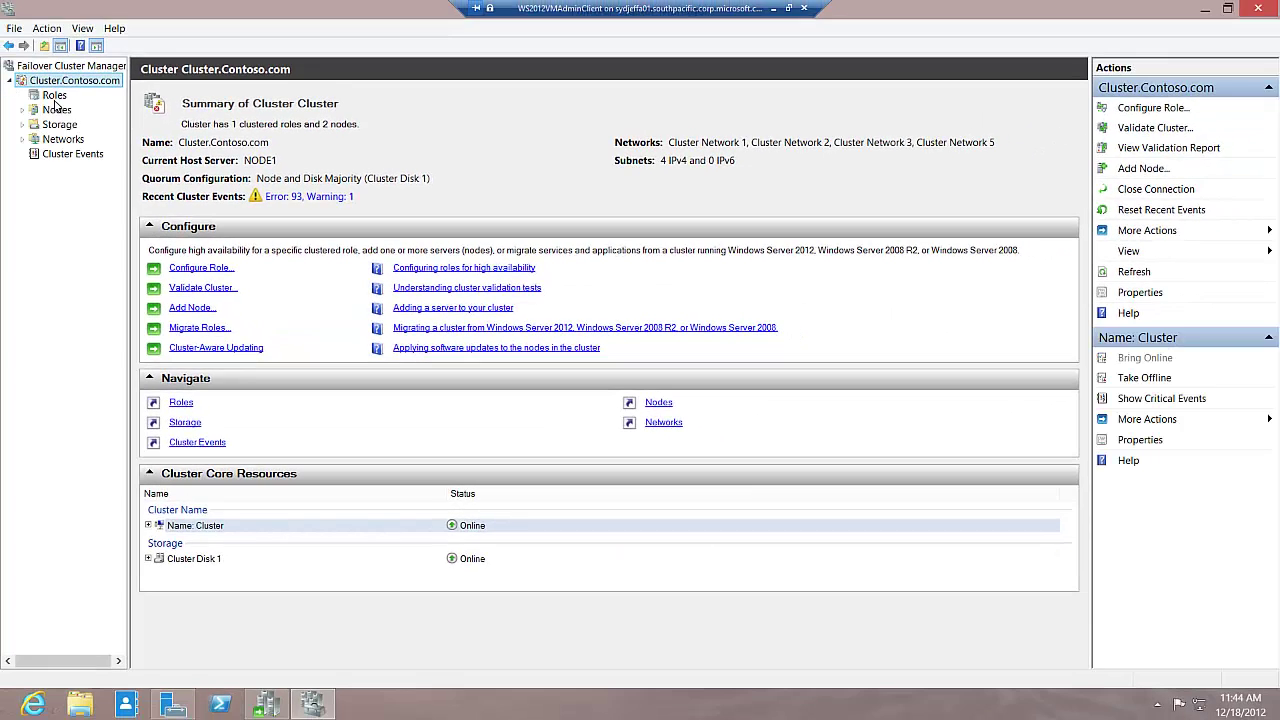
pyautogui.click(54, 97)
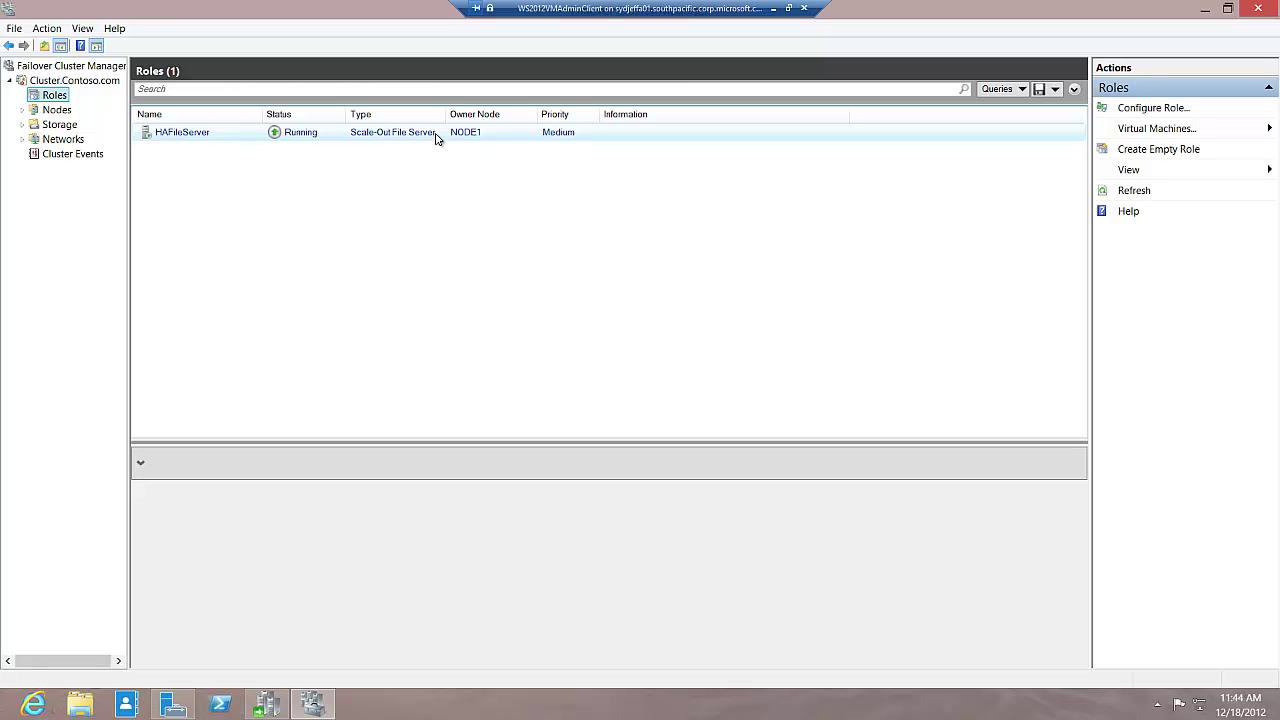
pyautogui.click(22, 110)
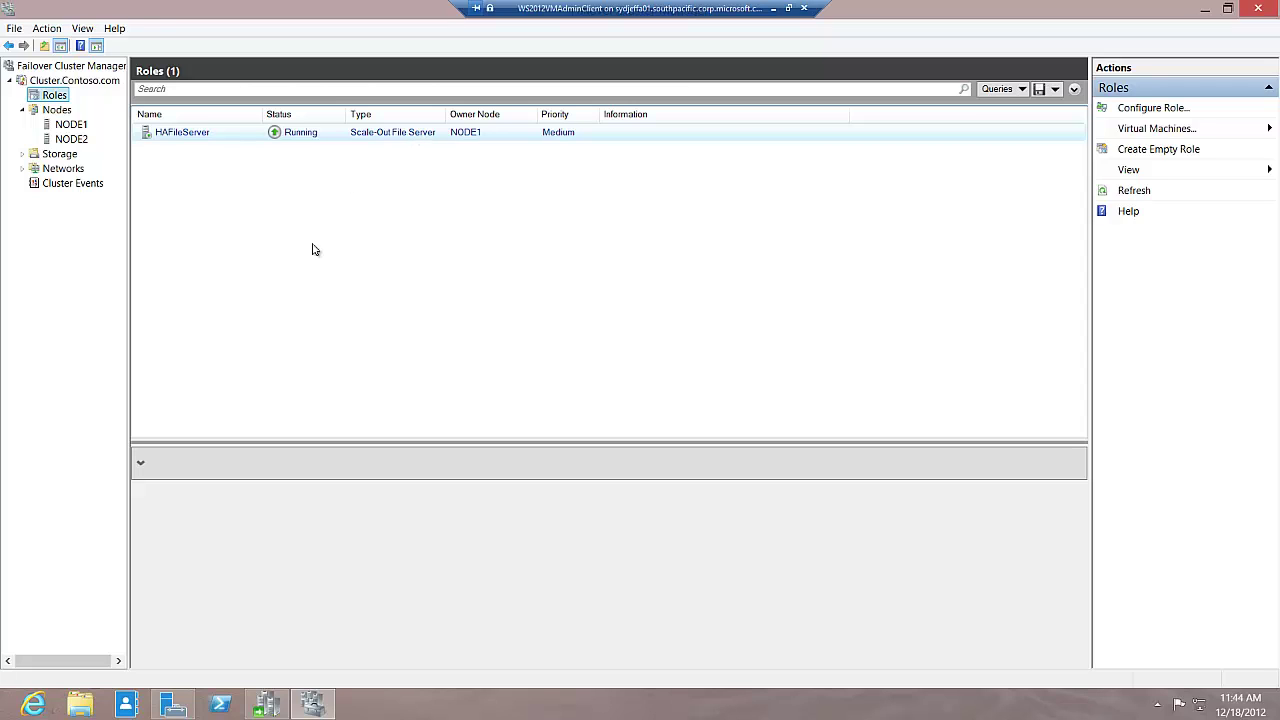
# Place the Cluster-Aware Updating window below the roles list to compare update progress with role ownership, and check the roles on NODE2
pyautogui.click(268, 708)
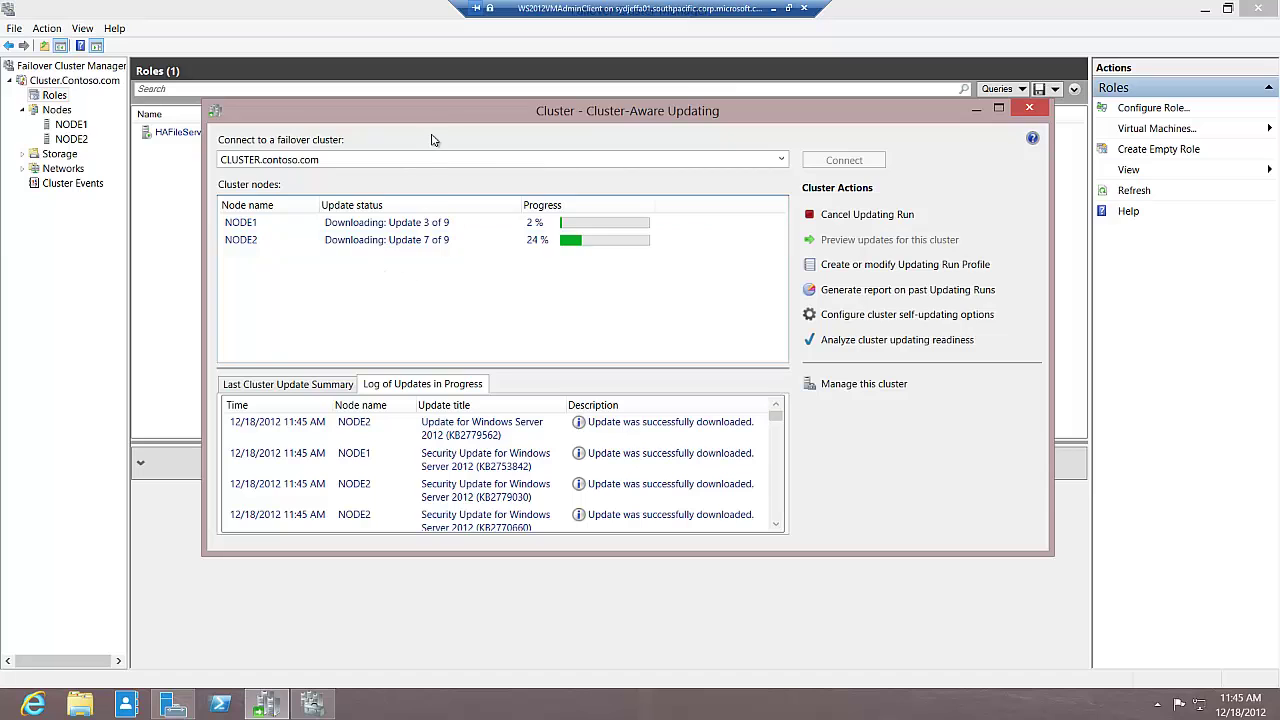
pyautogui.moveTo(441, 108); pyautogui.dragTo(534, 218)
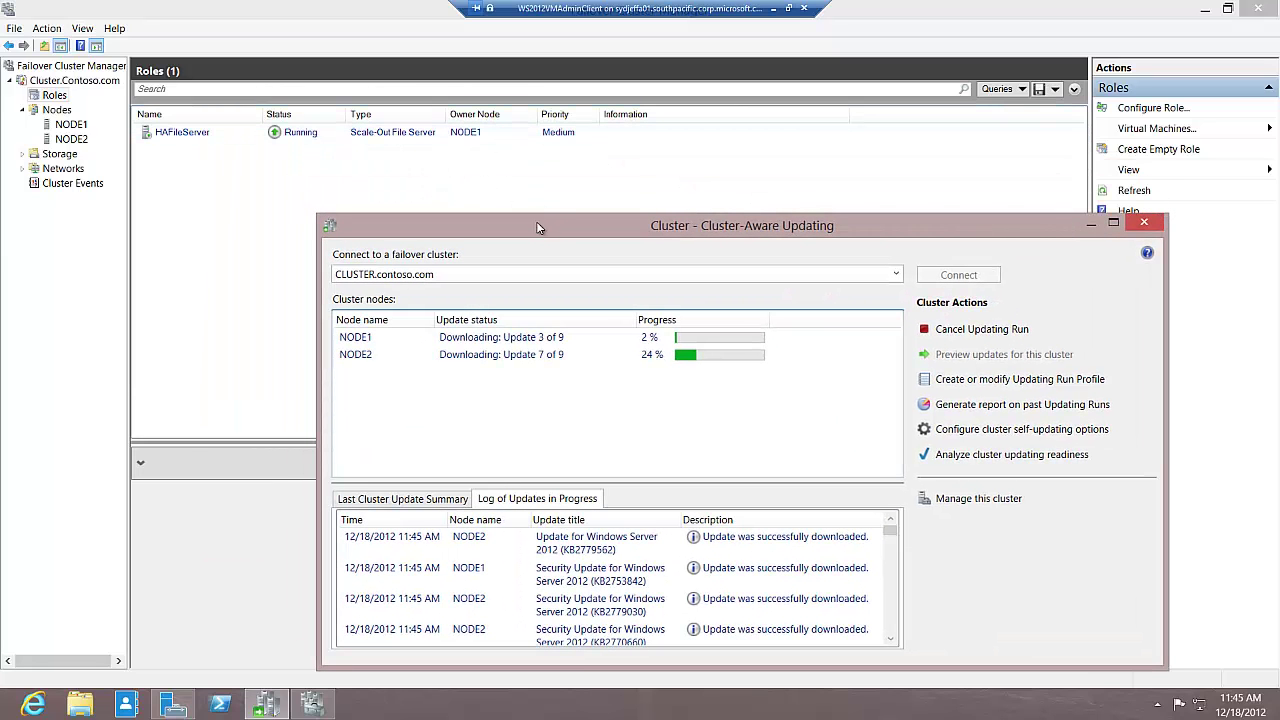
pyautogui.moveTo(536, 221); pyautogui.dragTo(410, 194)
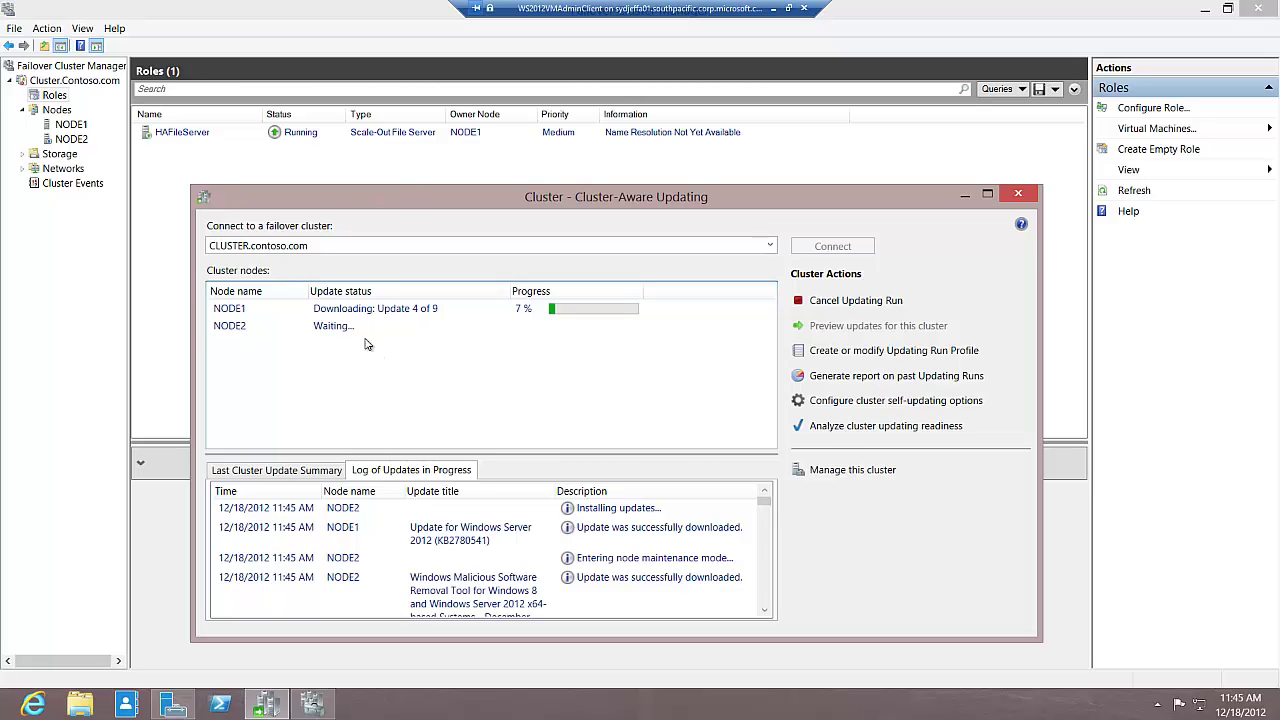
pyautogui.click(63, 141)
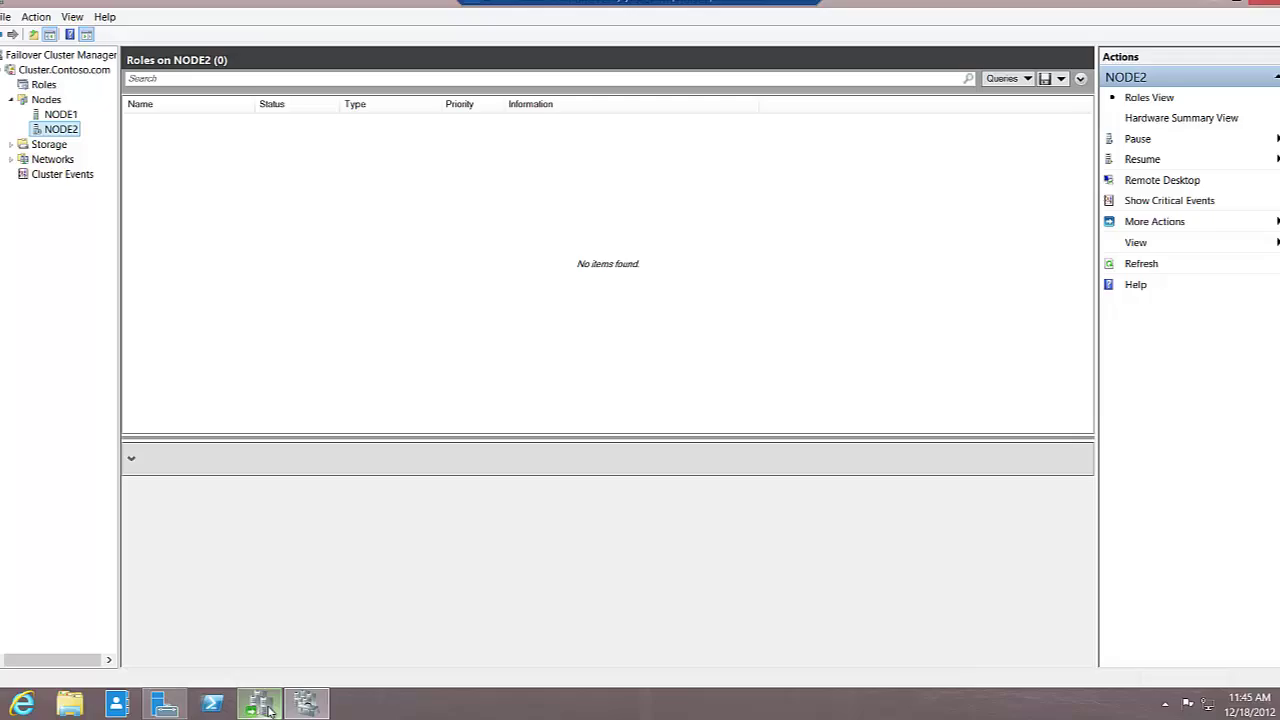
# Return to Cluster-Aware Updating, maximize it, and examine the log of updates in progress
pyautogui.click(266, 707)
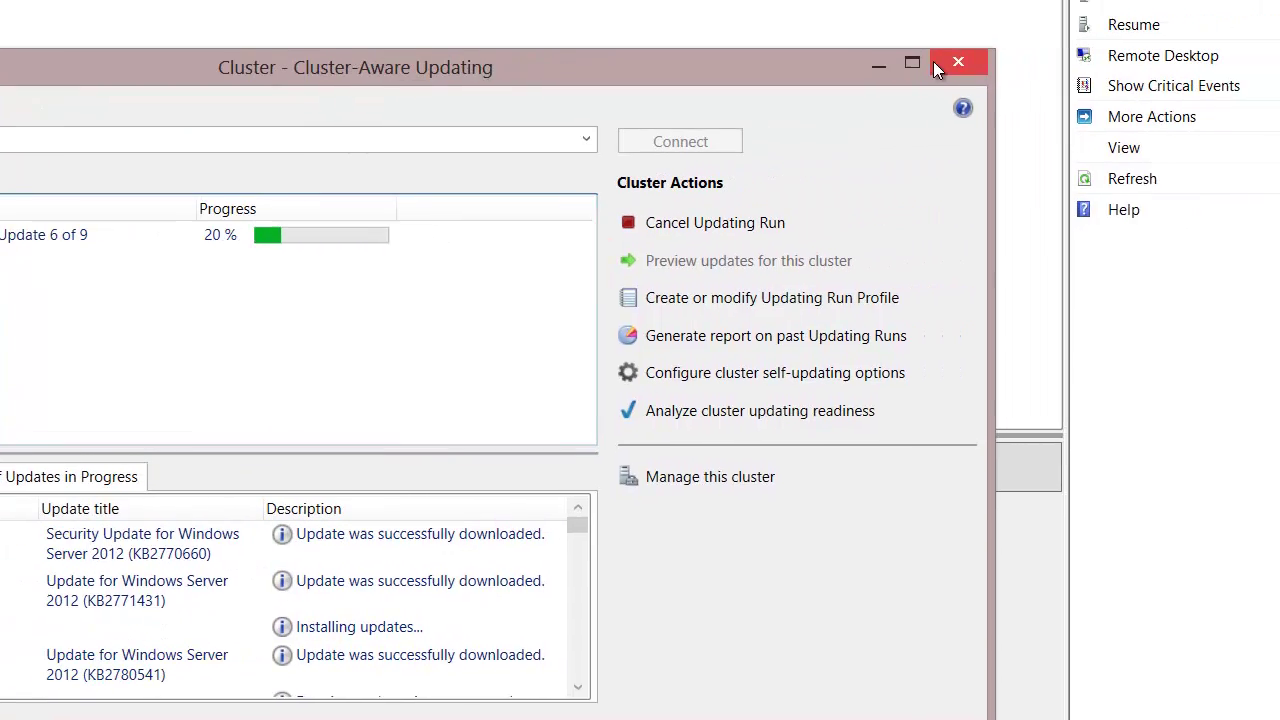
pyautogui.click(914, 63)
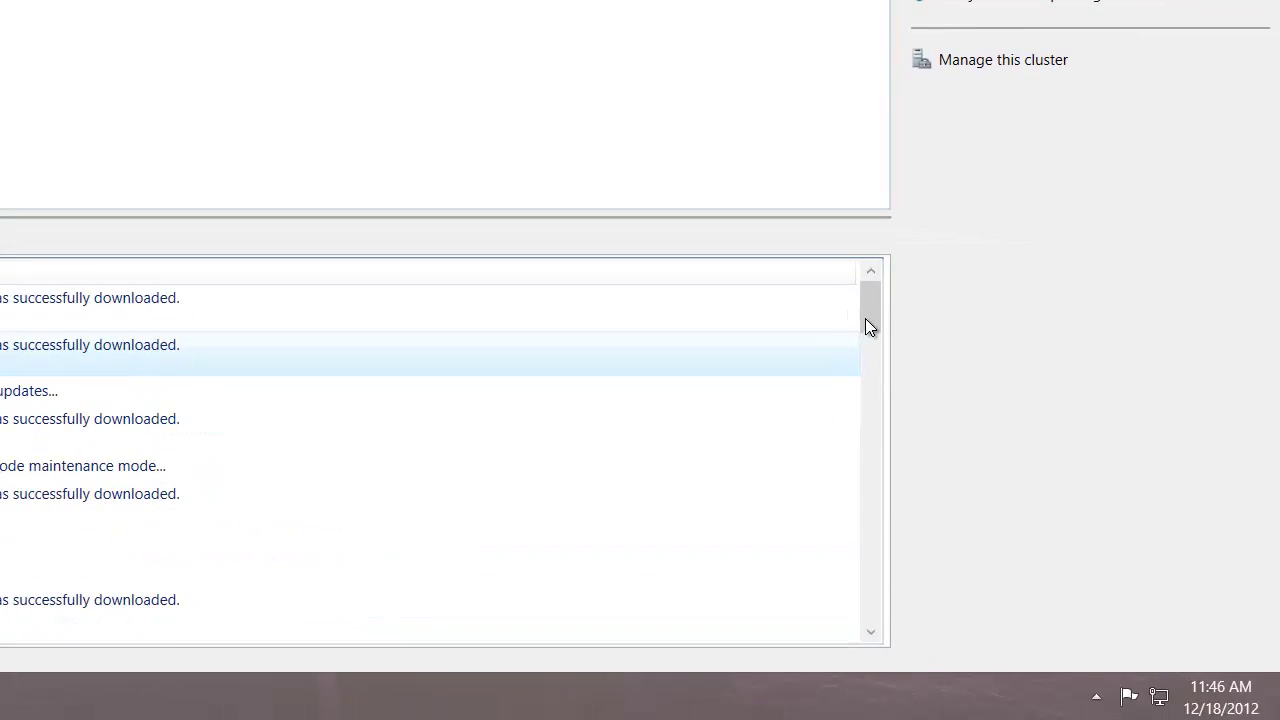
pyautogui.moveTo(865, 318); pyautogui.dragTo(884, 440)
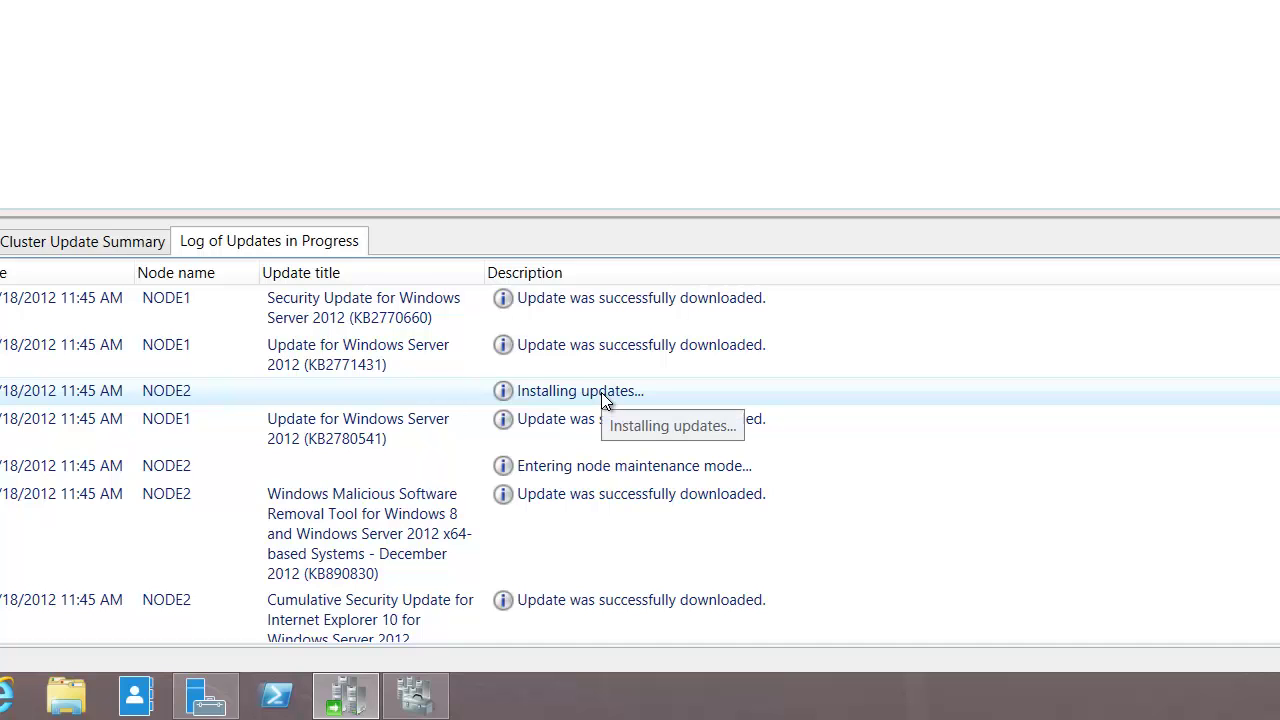
# Minimize and reopen the WS2012VMAdminClient session, check the roles on NODE1 in Failover Cluster Manager, and review the update progress in Cluster-Aware Updating
pyautogui.hotkey('alt', 'Tab')
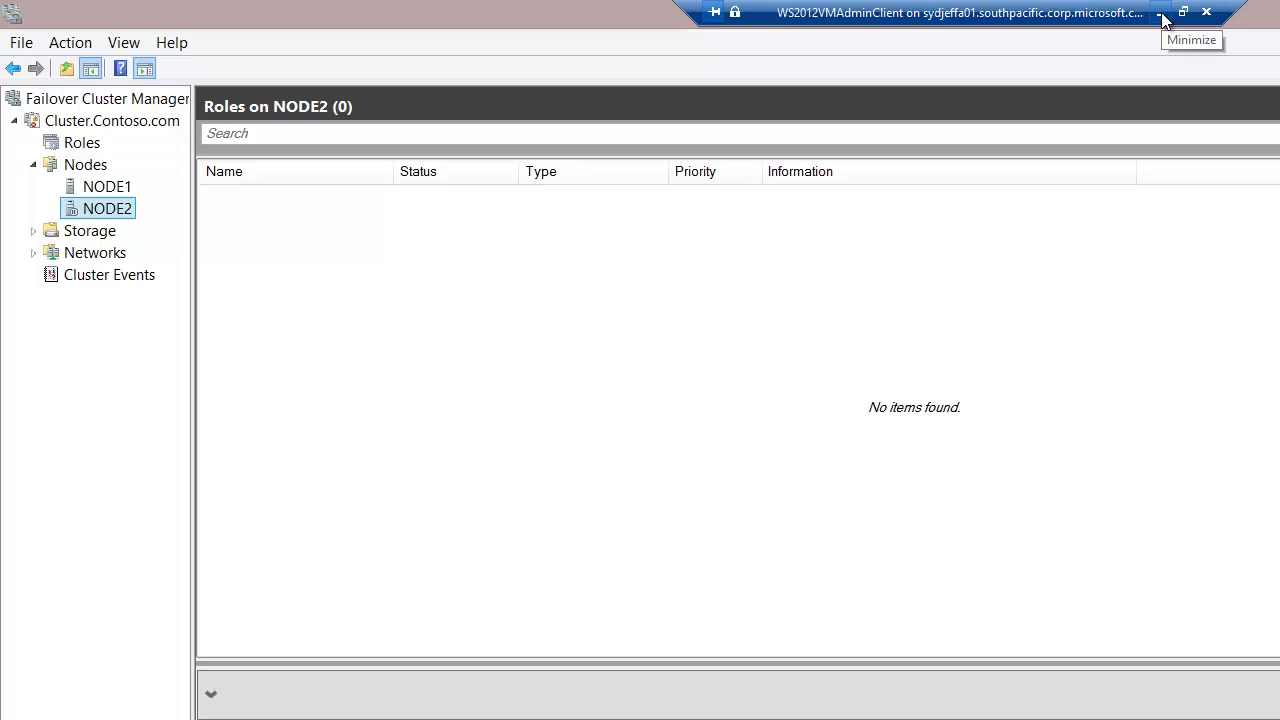
pyautogui.click(1161, 14)
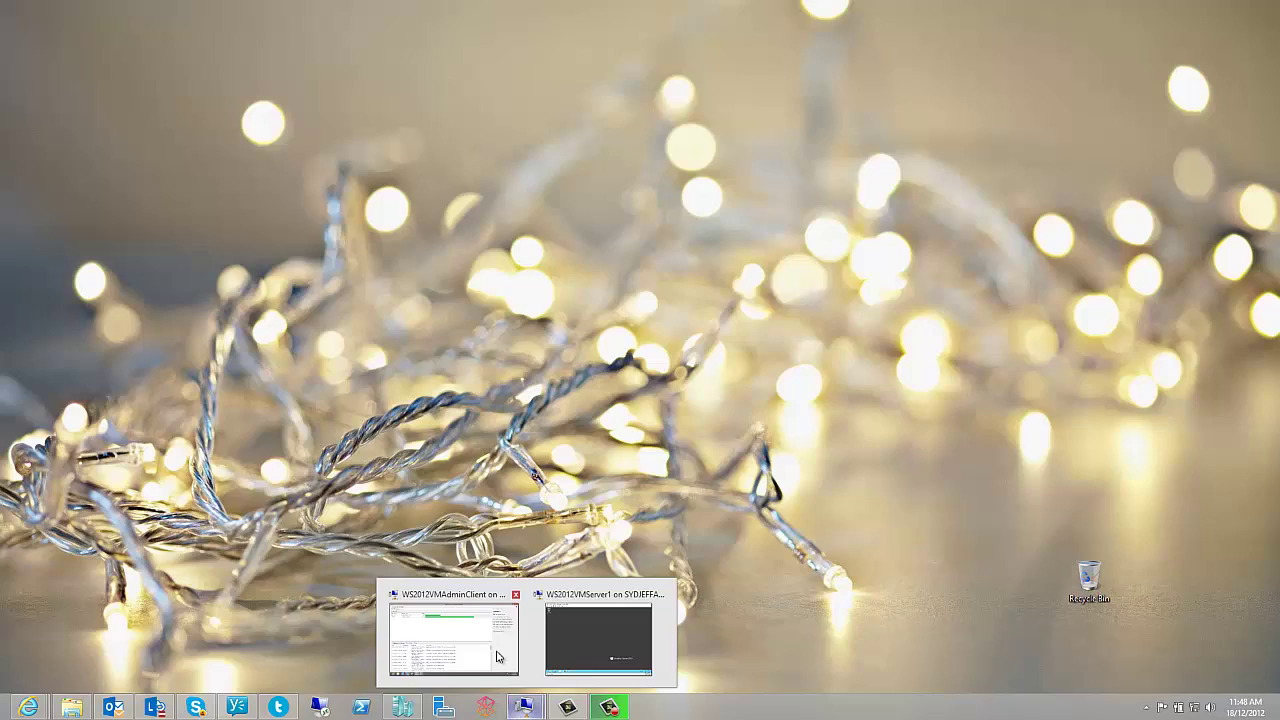
pyautogui.click(497, 655)
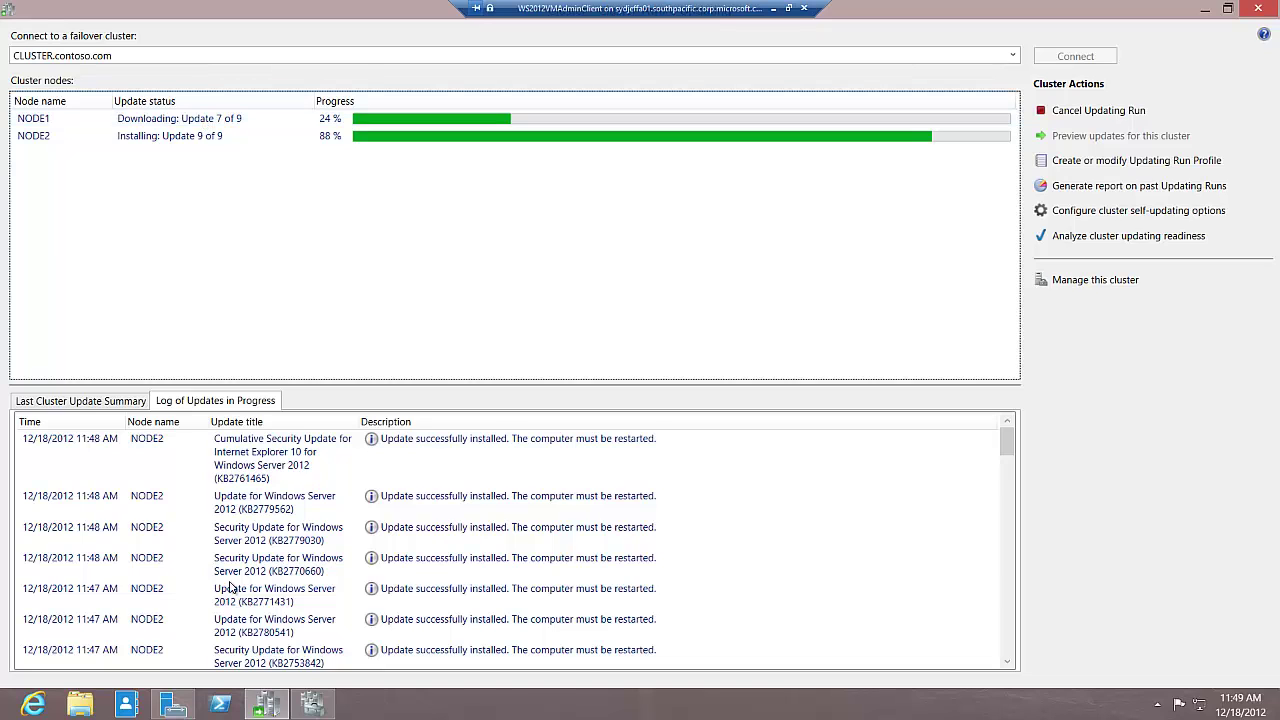
pyautogui.click(316, 710)
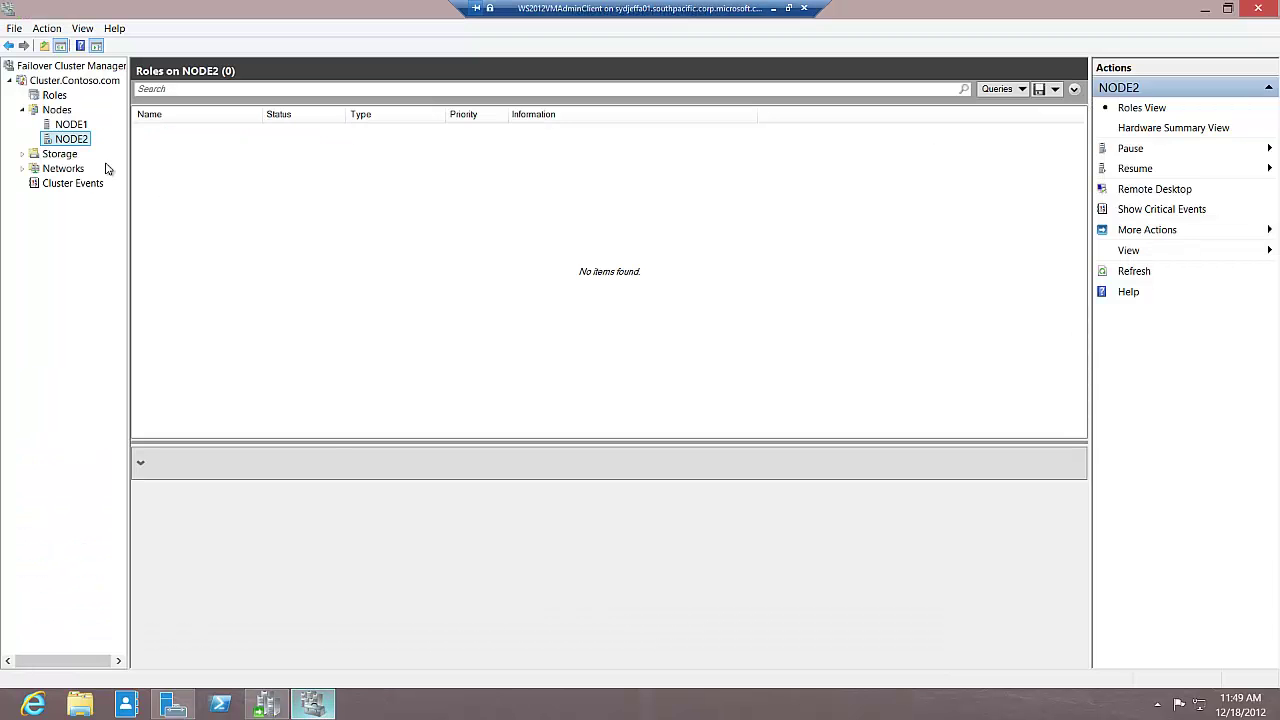
pyautogui.click(62, 125)
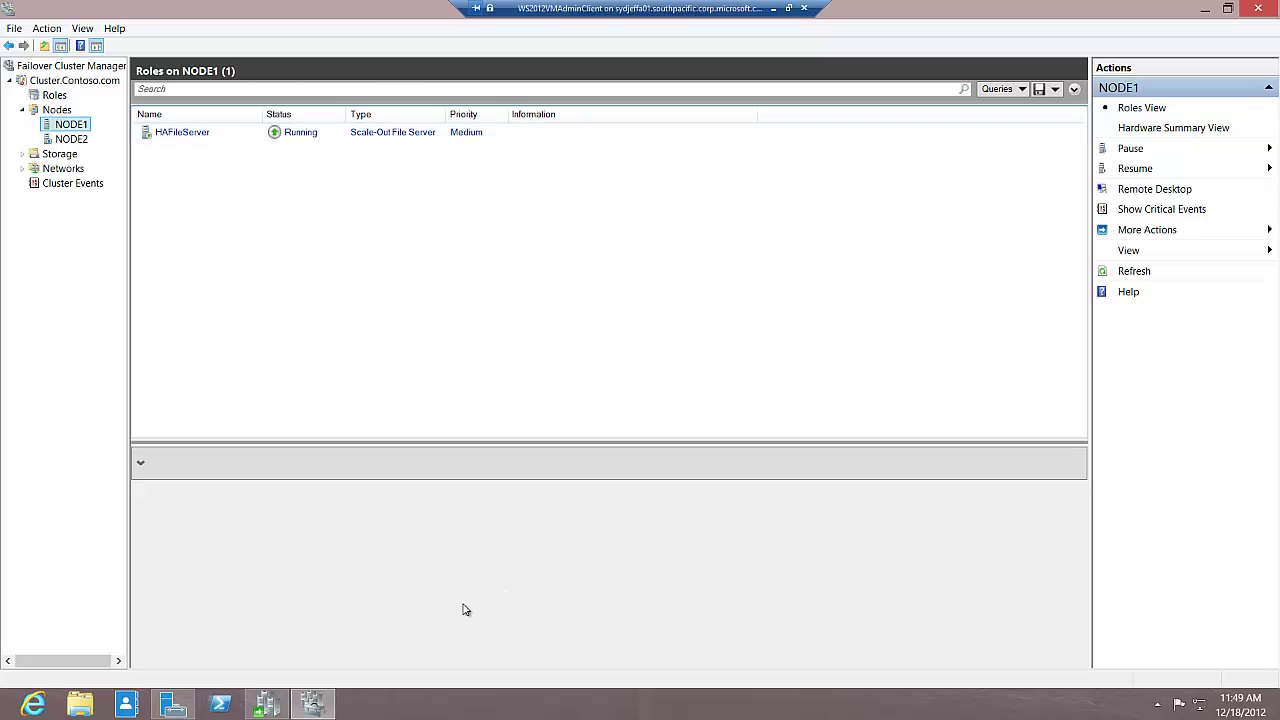
pyautogui.click(270, 708)
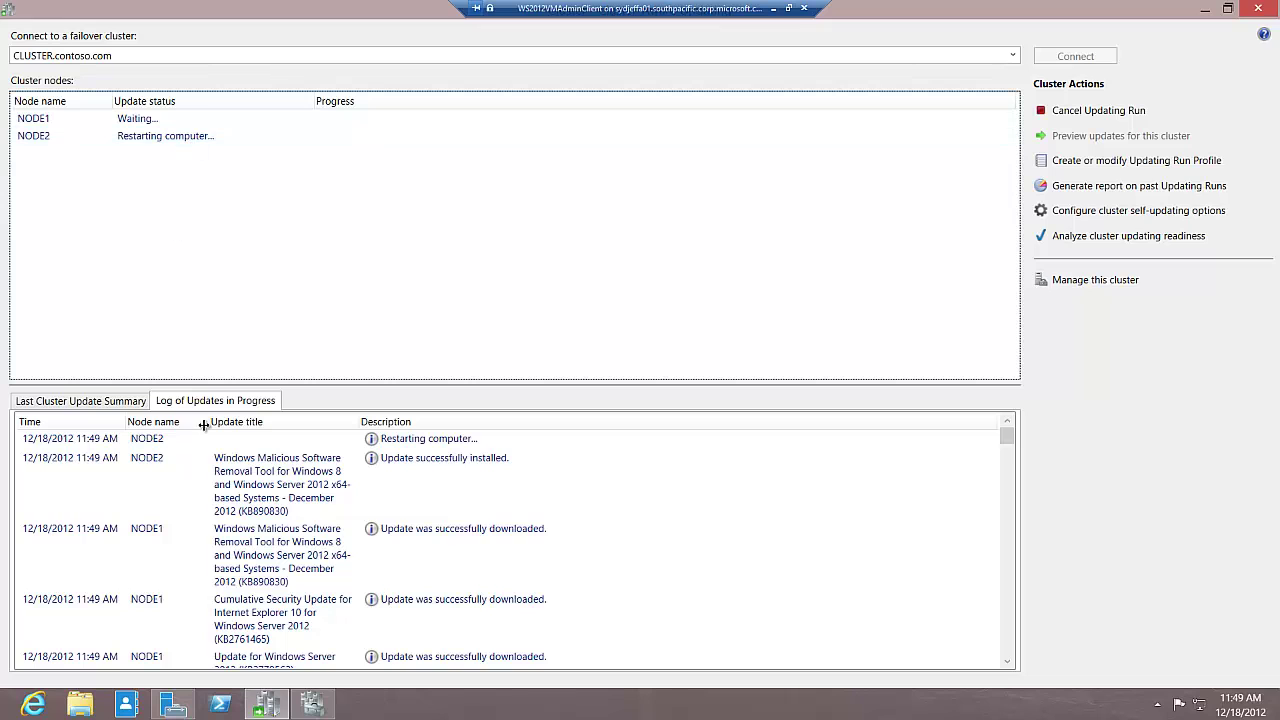
# Leave the remote session for the host's Hyper-V Manager and open the WS2012VMNODE2 virtual machine's console
pyautogui.click(773, 8)
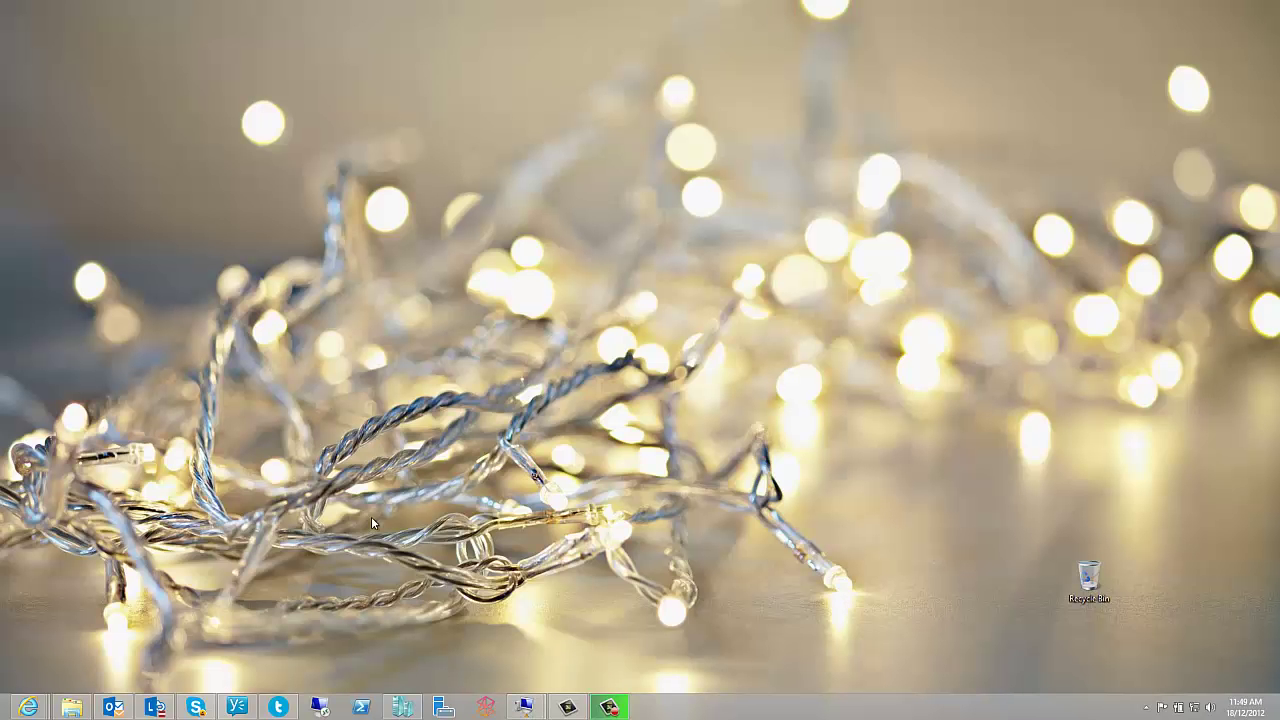
pyautogui.click(402, 707)
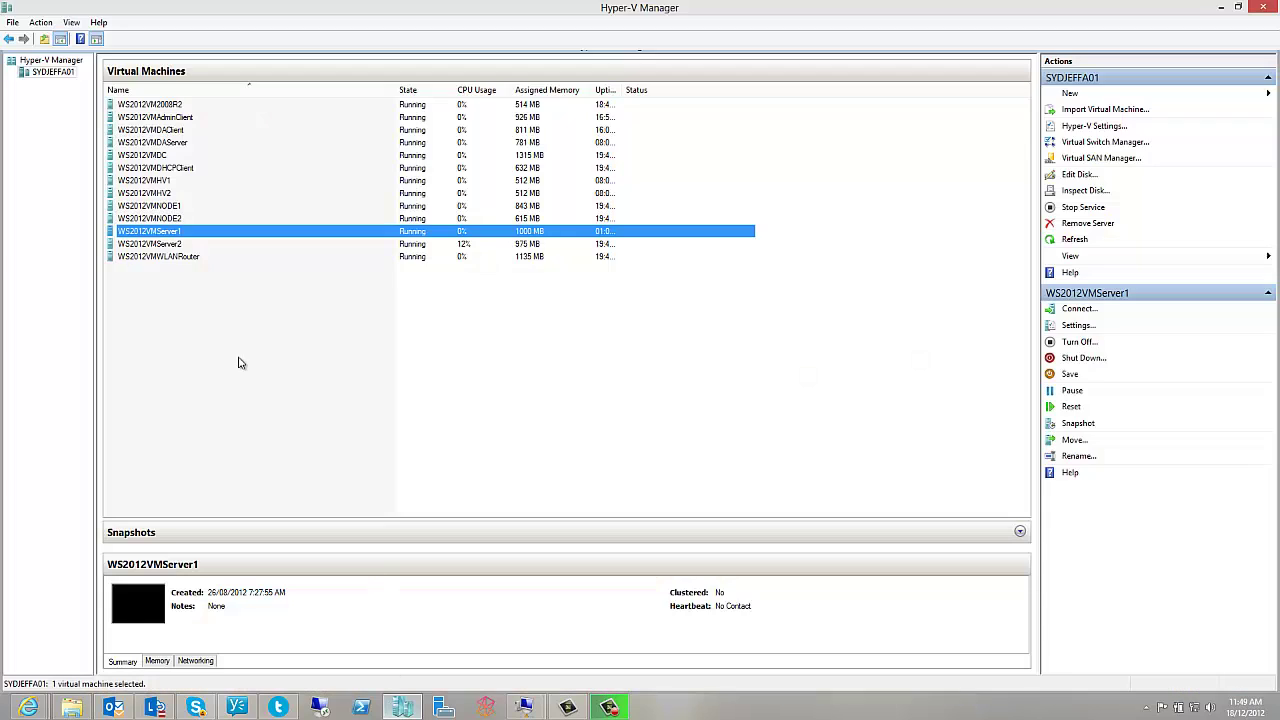
pyautogui.click(150, 244)
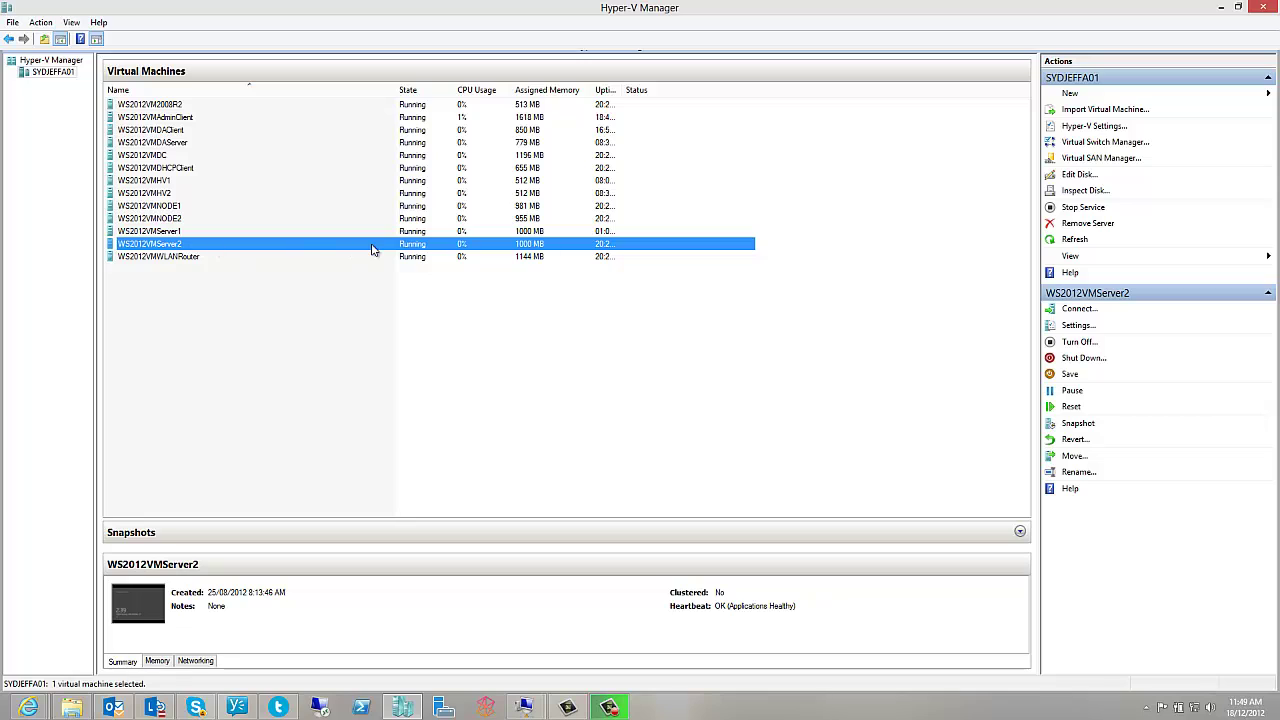
pyautogui.click(165, 219)
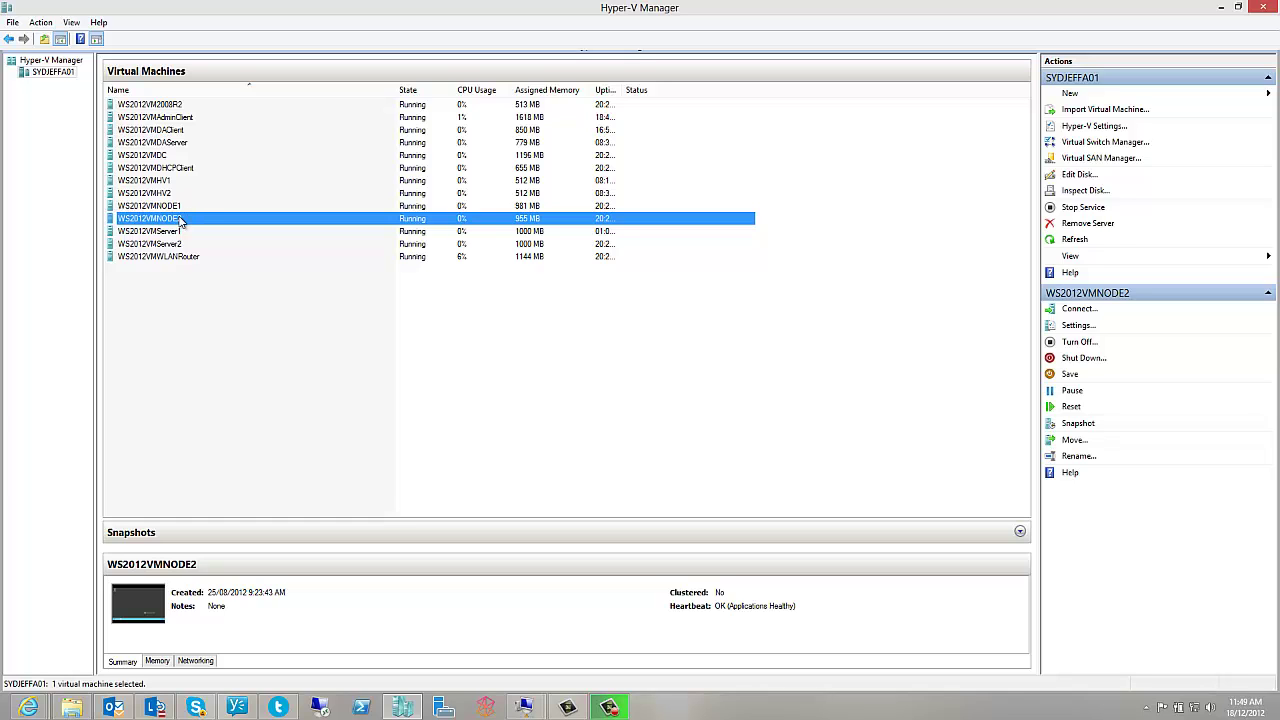
pyautogui.doubleClick(181, 220)
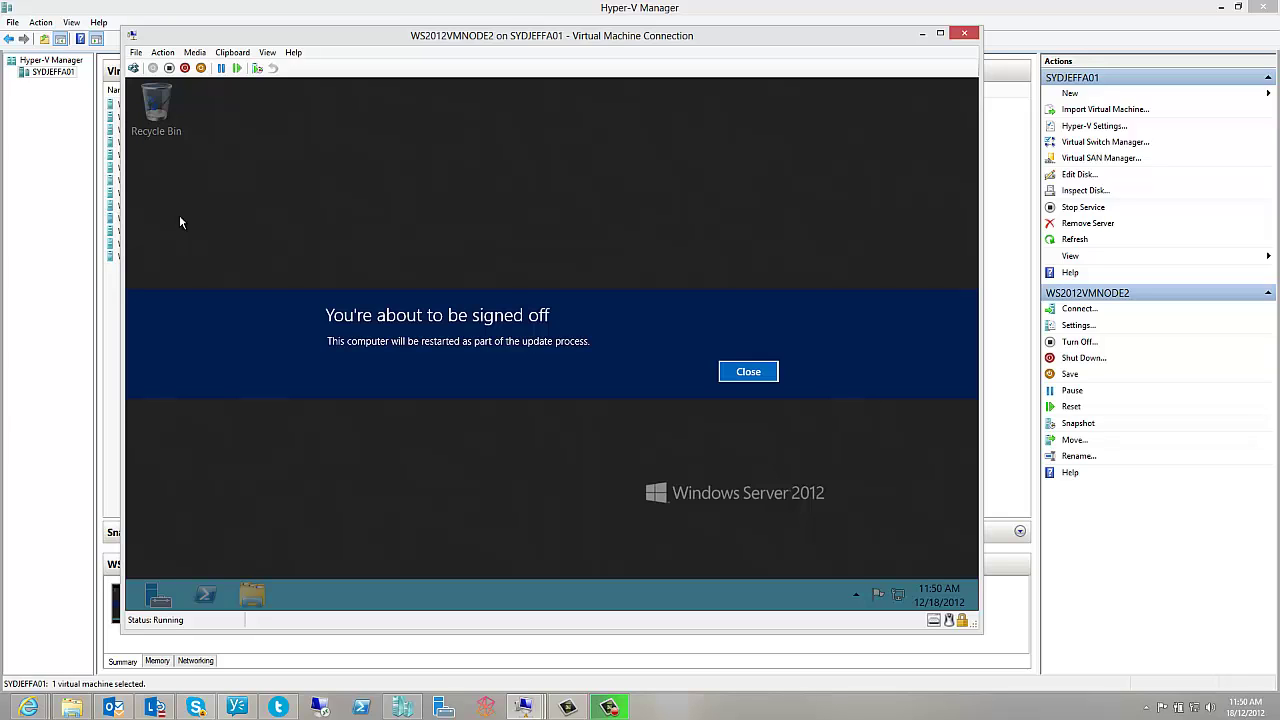
# Minimize the WS2012VMNODE2 console, return to the WS2012VMAdminClient session, and review the nodes' update status in Cluster-Aware Updating
pyautogui.click(923, 35)
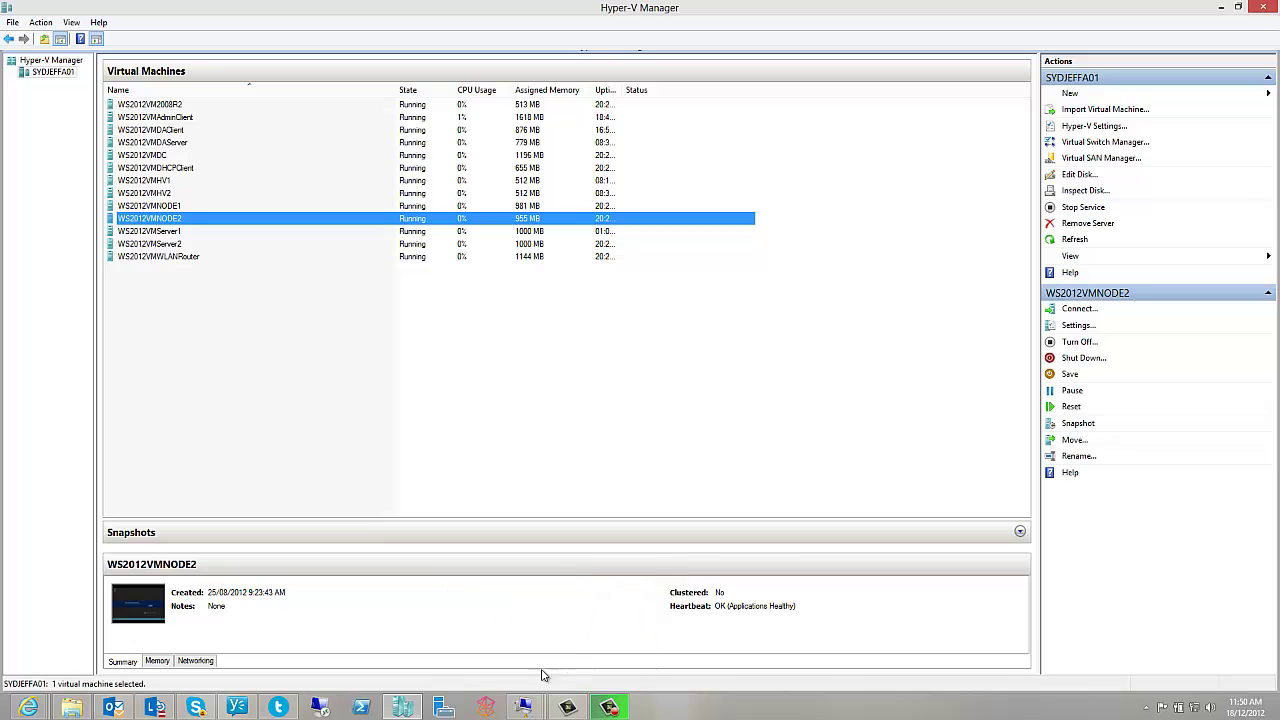
pyautogui.moveTo(530, 707)
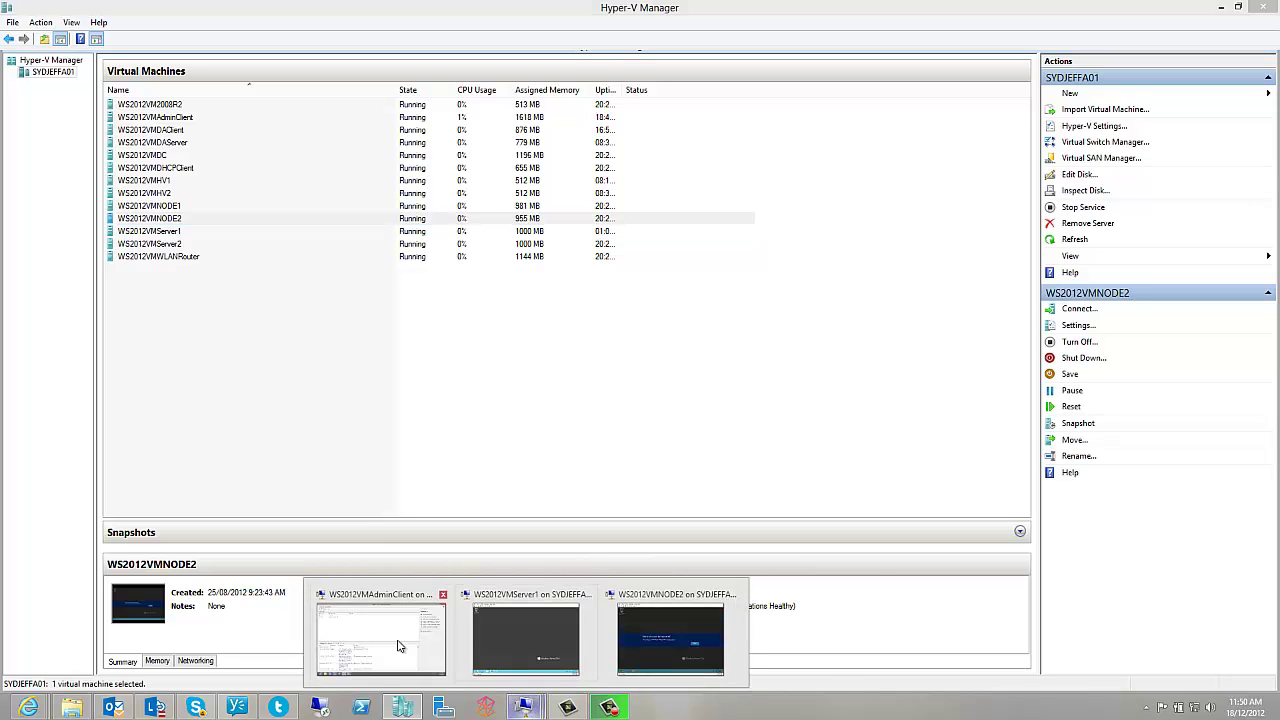
pyautogui.click(395, 640)
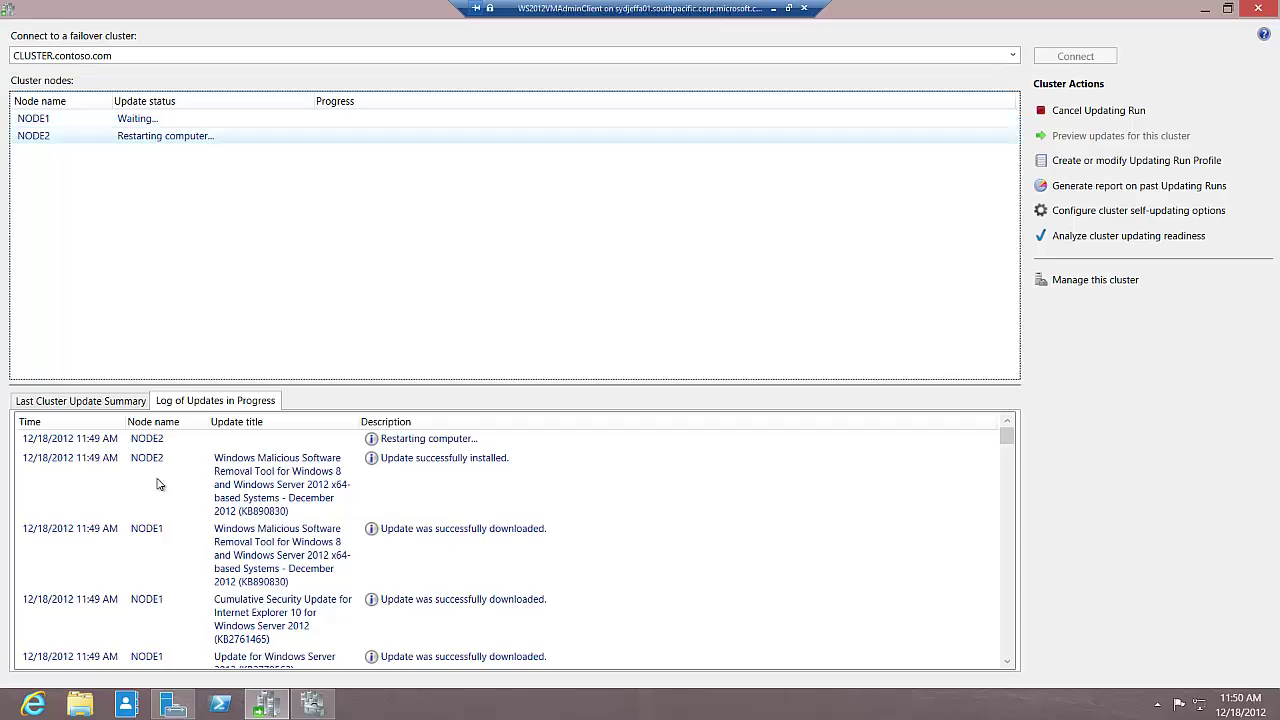
pyautogui.click(267, 710)
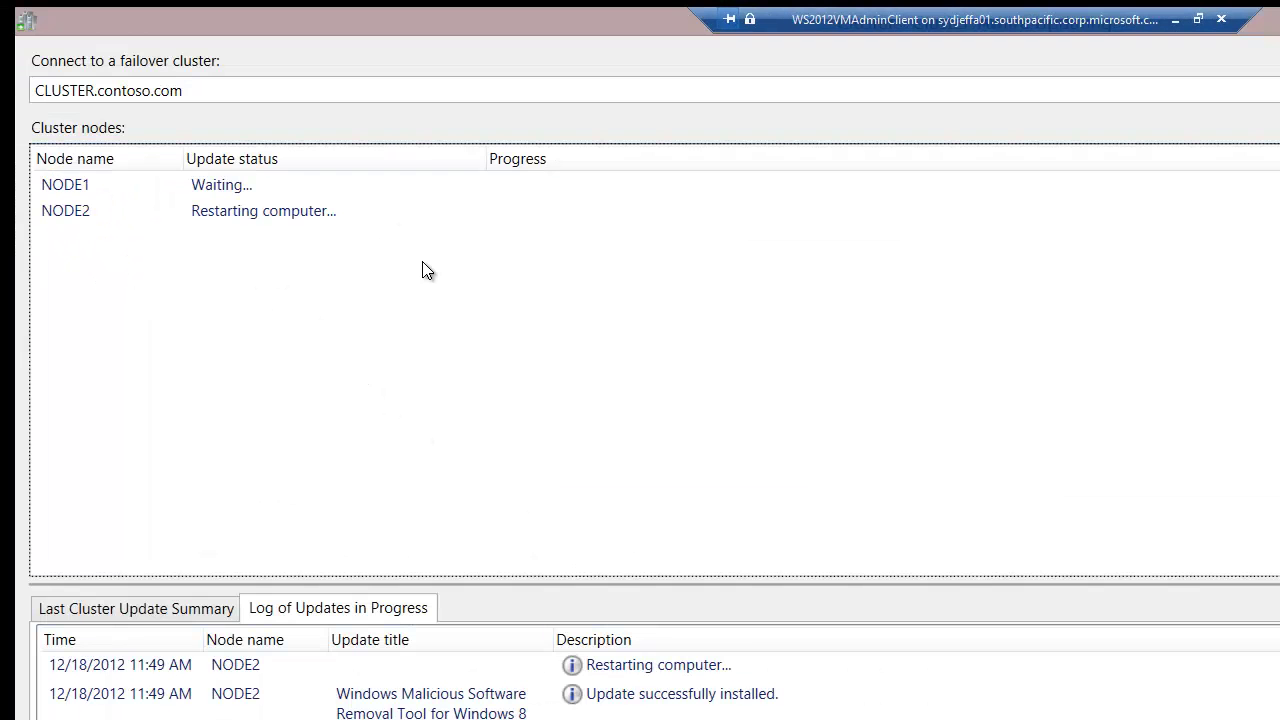
# Check the WS2012VMNODE2 console again, return to WS2012VMAdminClient, and restore and reposition the Cluster-Aware Updating window over Failover Cluster Manager
pyautogui.click(1180, 24)
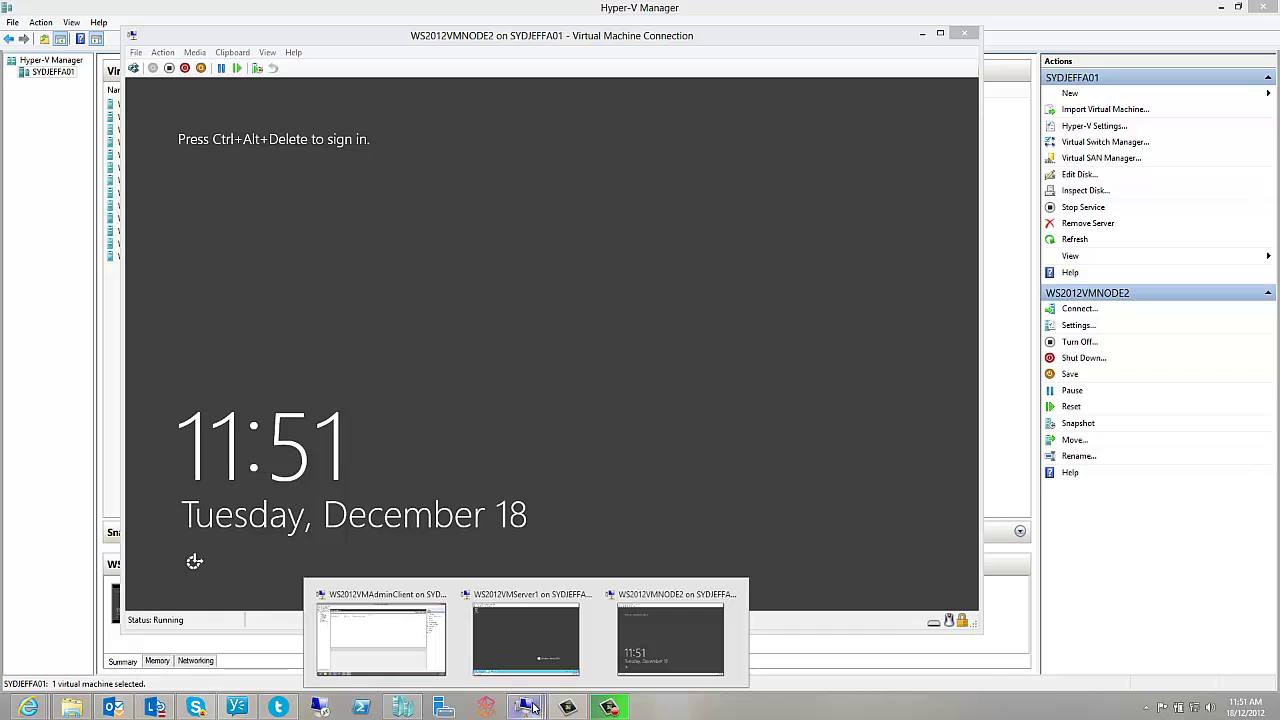
pyautogui.click(414, 657)
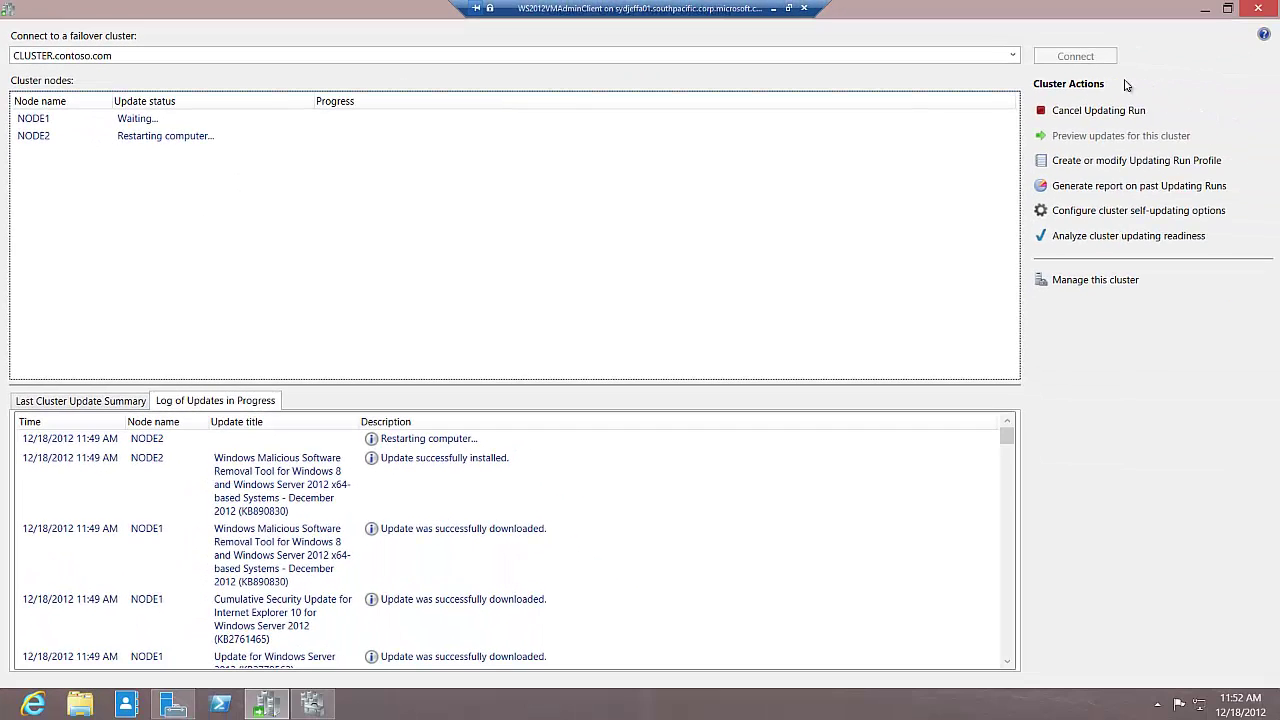
pyautogui.click(1227, 8)
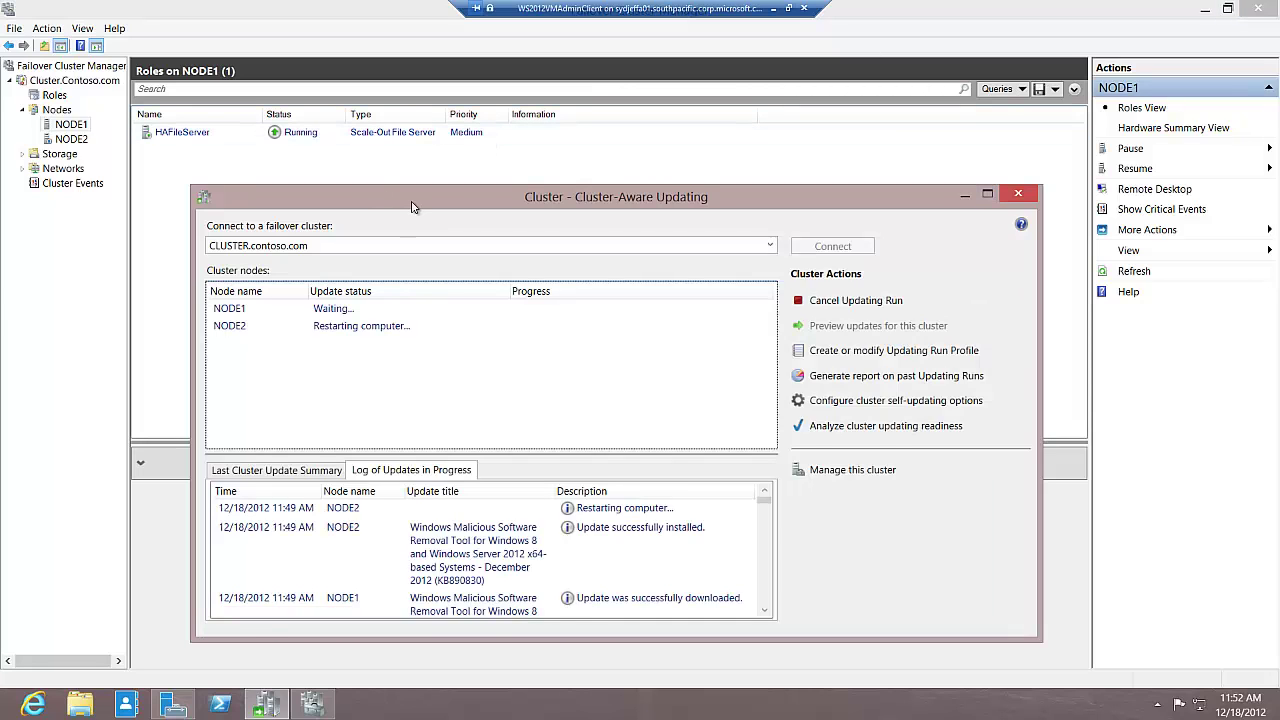
pyautogui.moveTo(412, 206); pyautogui.dragTo(497, 193)
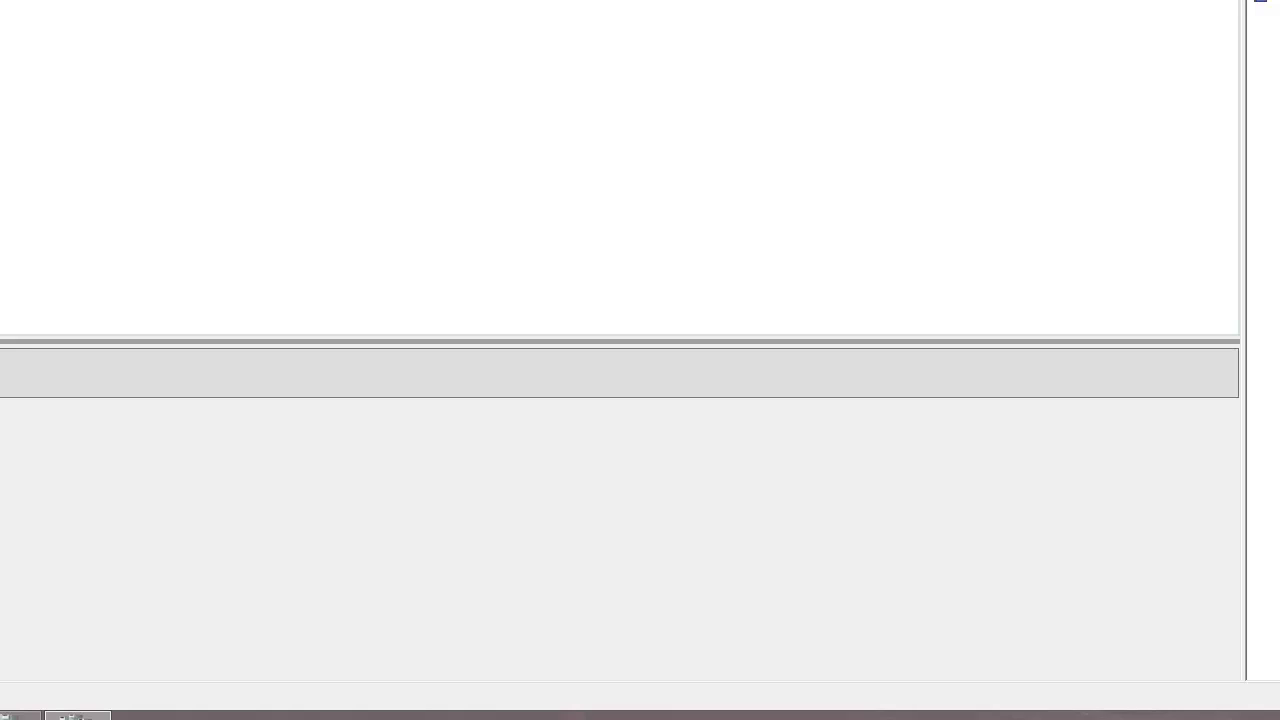
# Compare update status with the cluster roles, check NODE2's roles and the Cluster.Contoso.com summary, and bring Cluster-Aware Updating back to the front
pyautogui.click(64, 698)
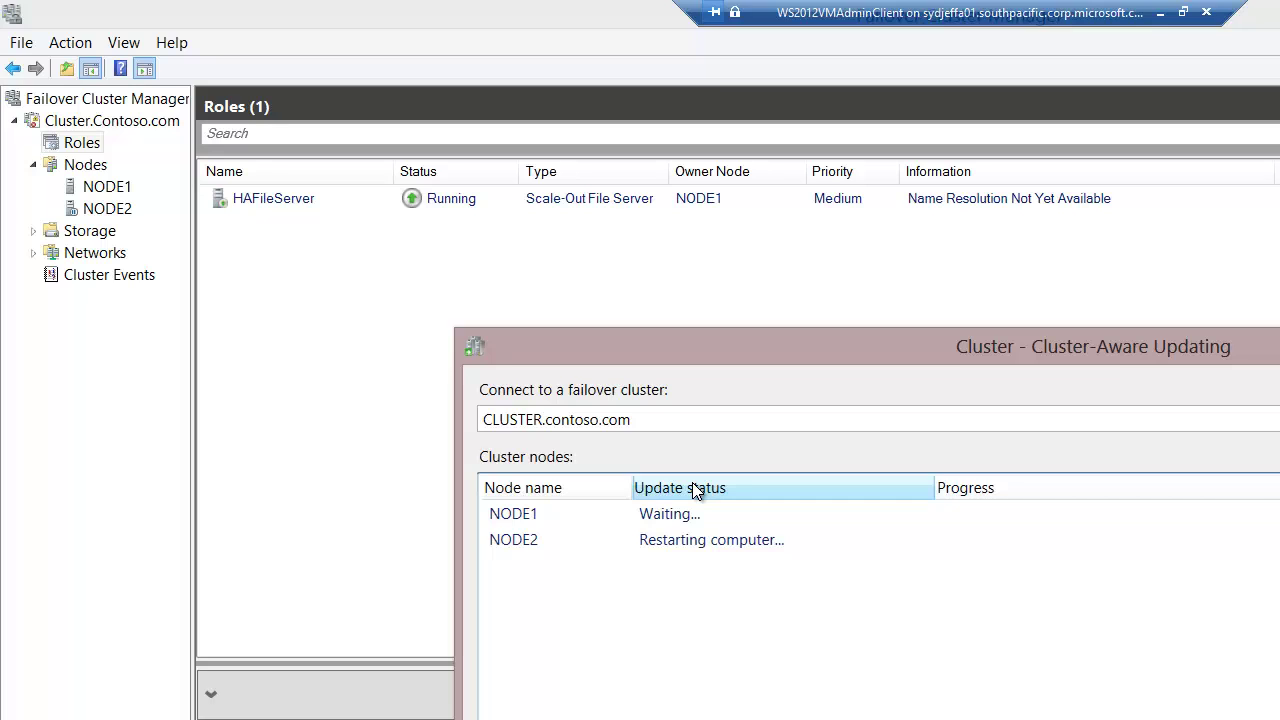
pyautogui.click(88, 213)
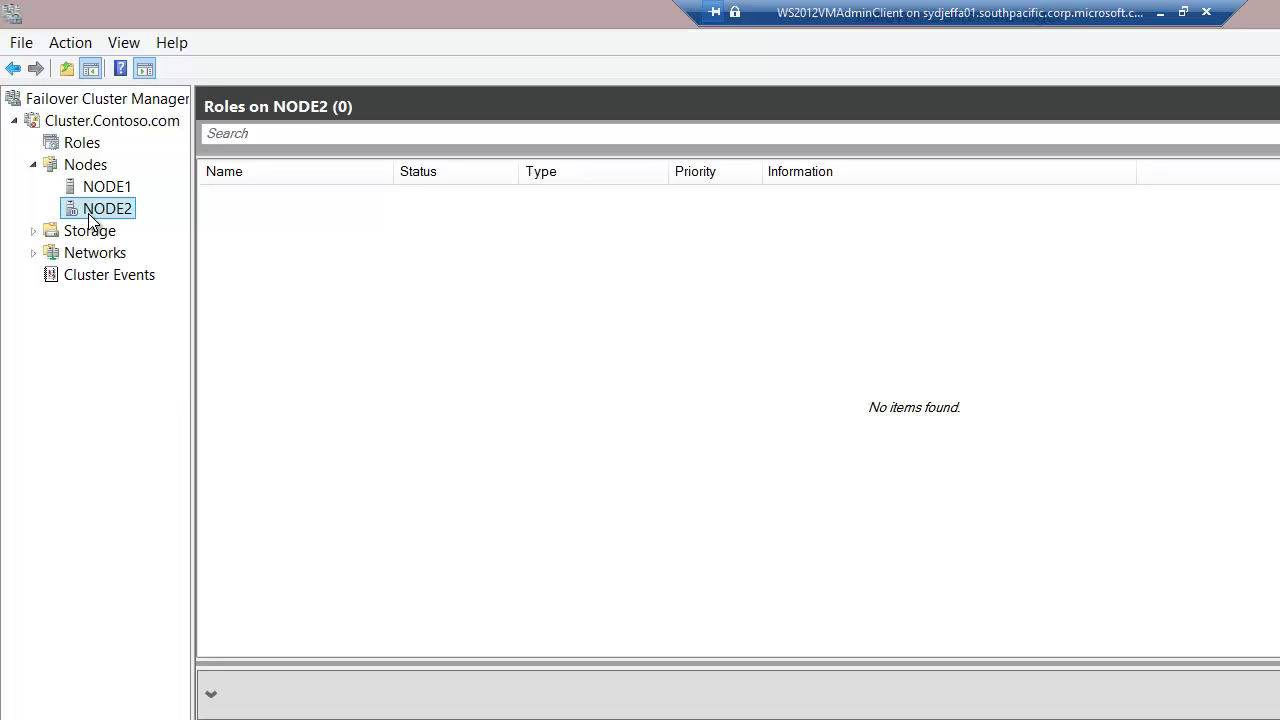
pyautogui.click(74, 118)
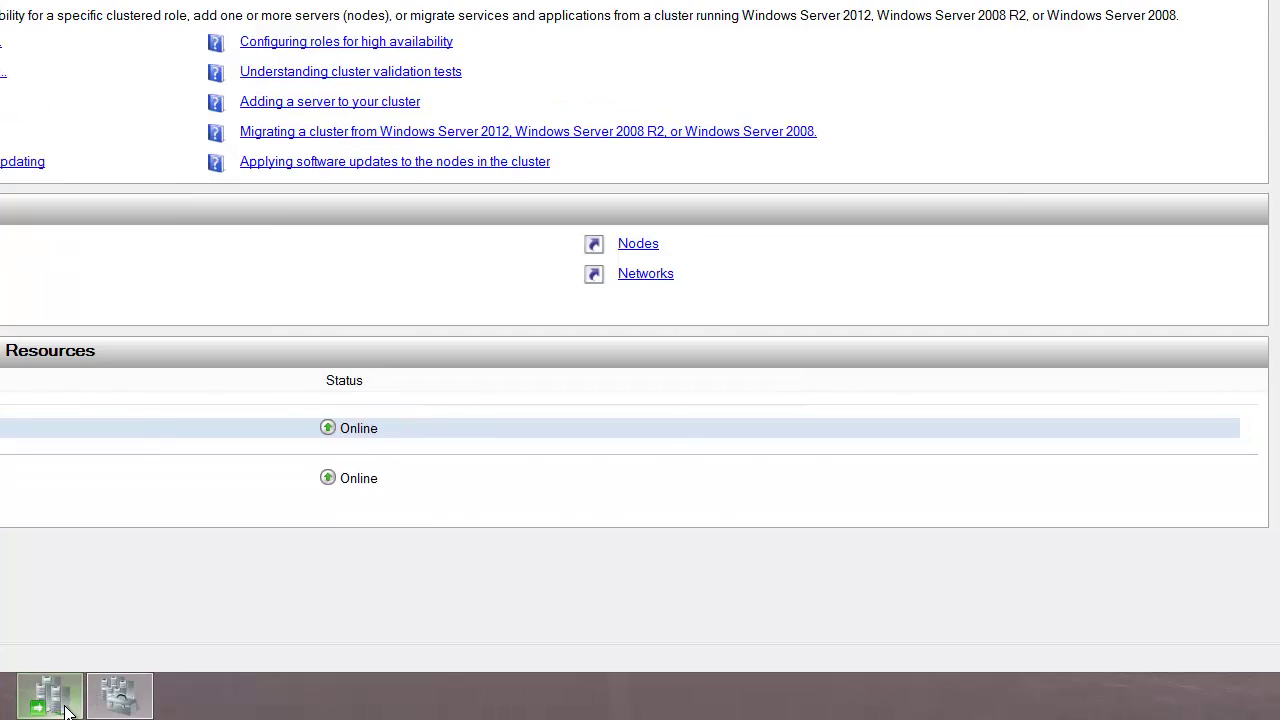
pyautogui.click(50, 695)
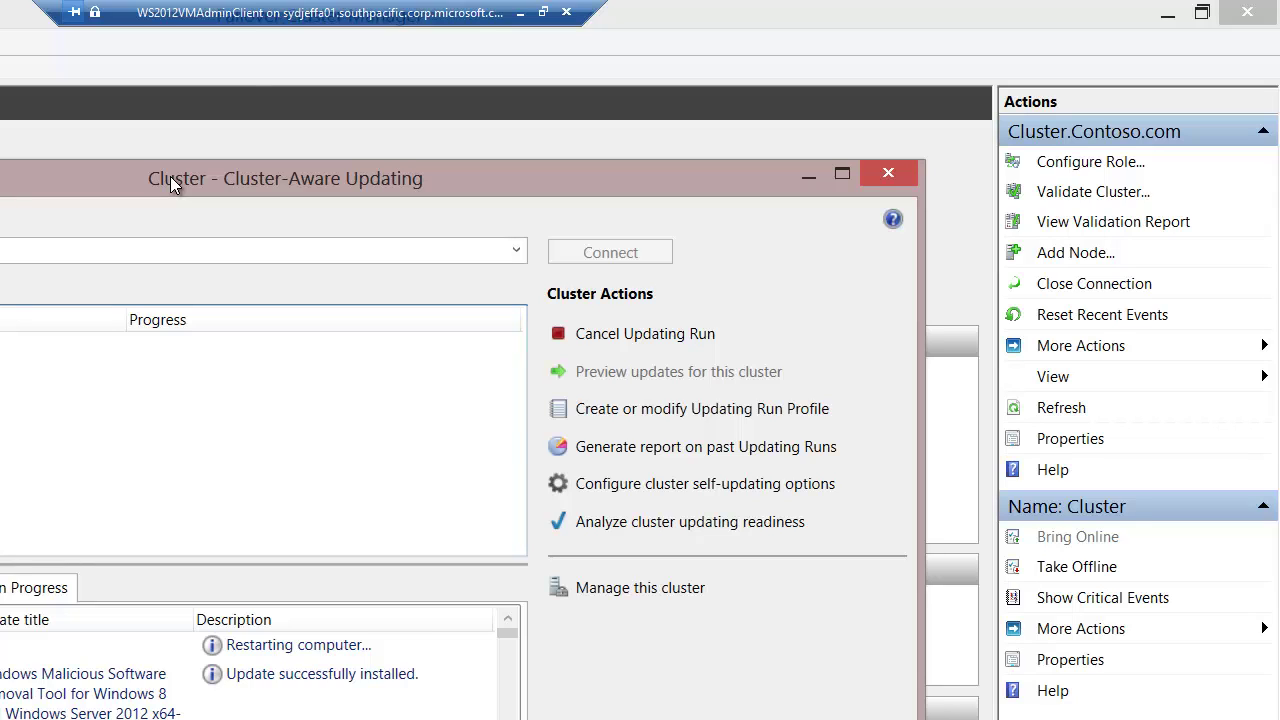
# Recheck the WS2012VMNODE2 console, then return to the session and compare node update status and log with HAFileServer's owner node
pyautogui.click(519, 14)
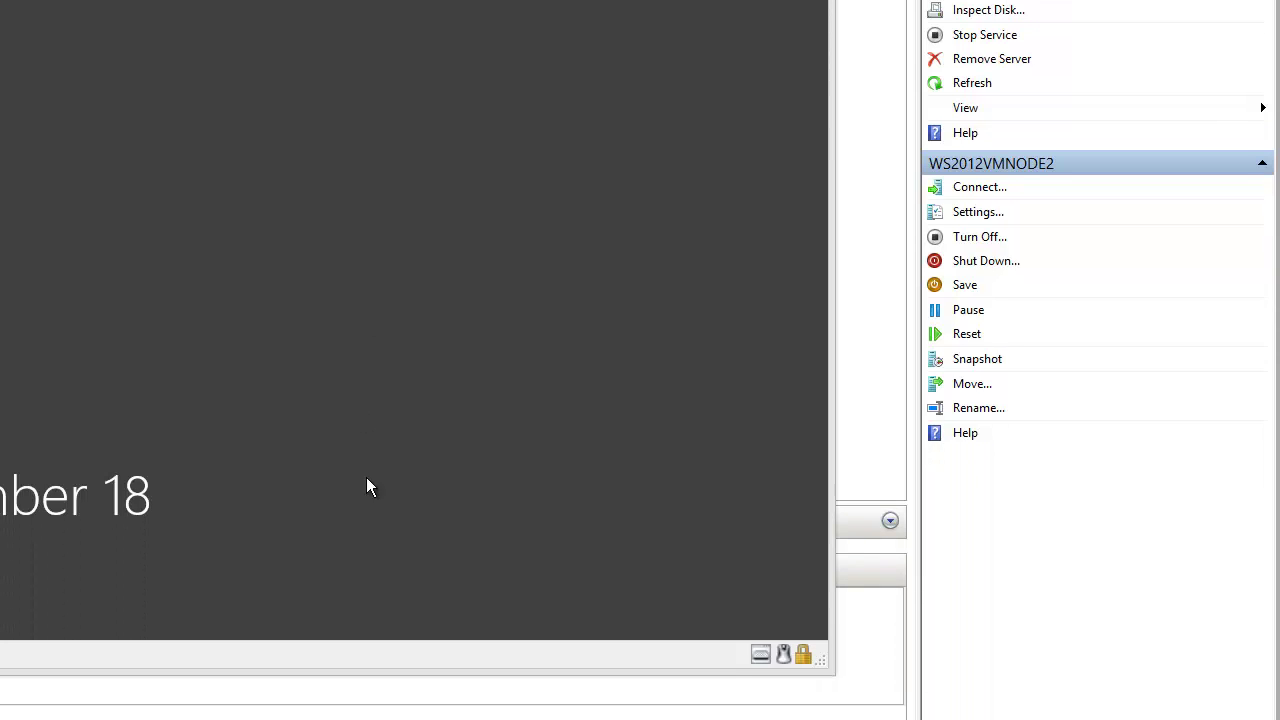
pyautogui.click(276, 702)
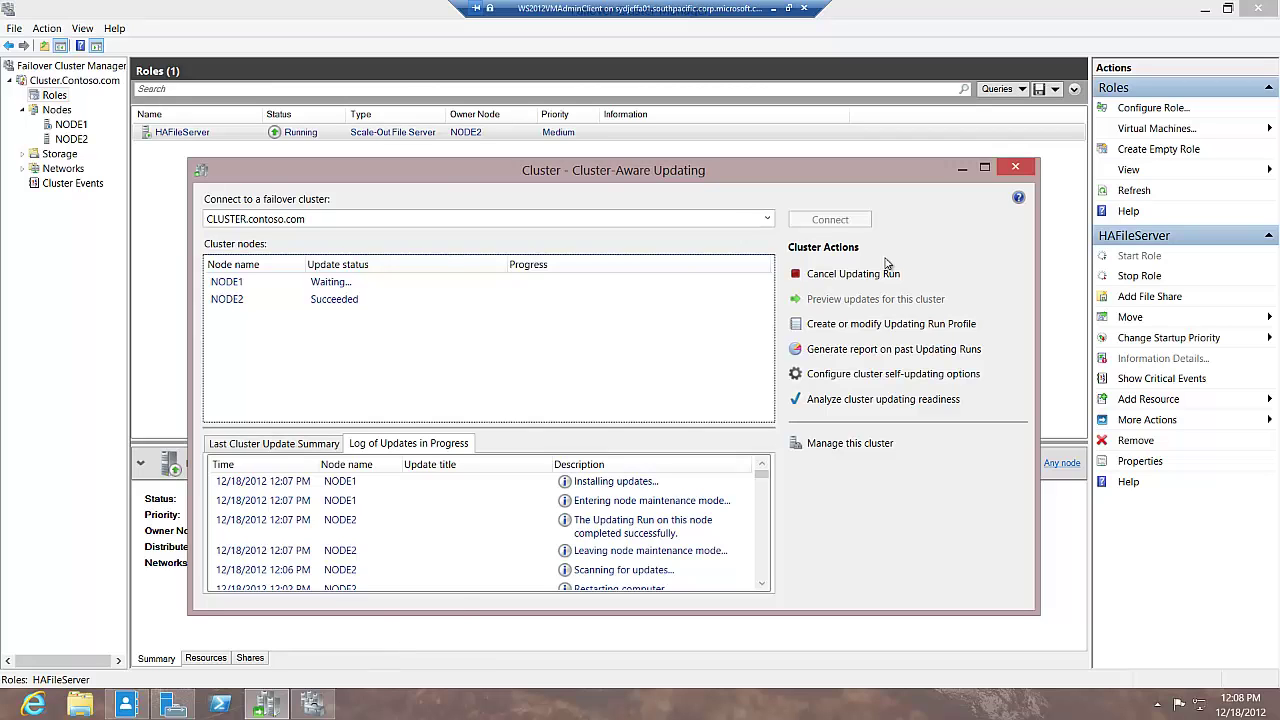
pyautogui.moveTo(481, 171); pyautogui.dragTo(559, 199)
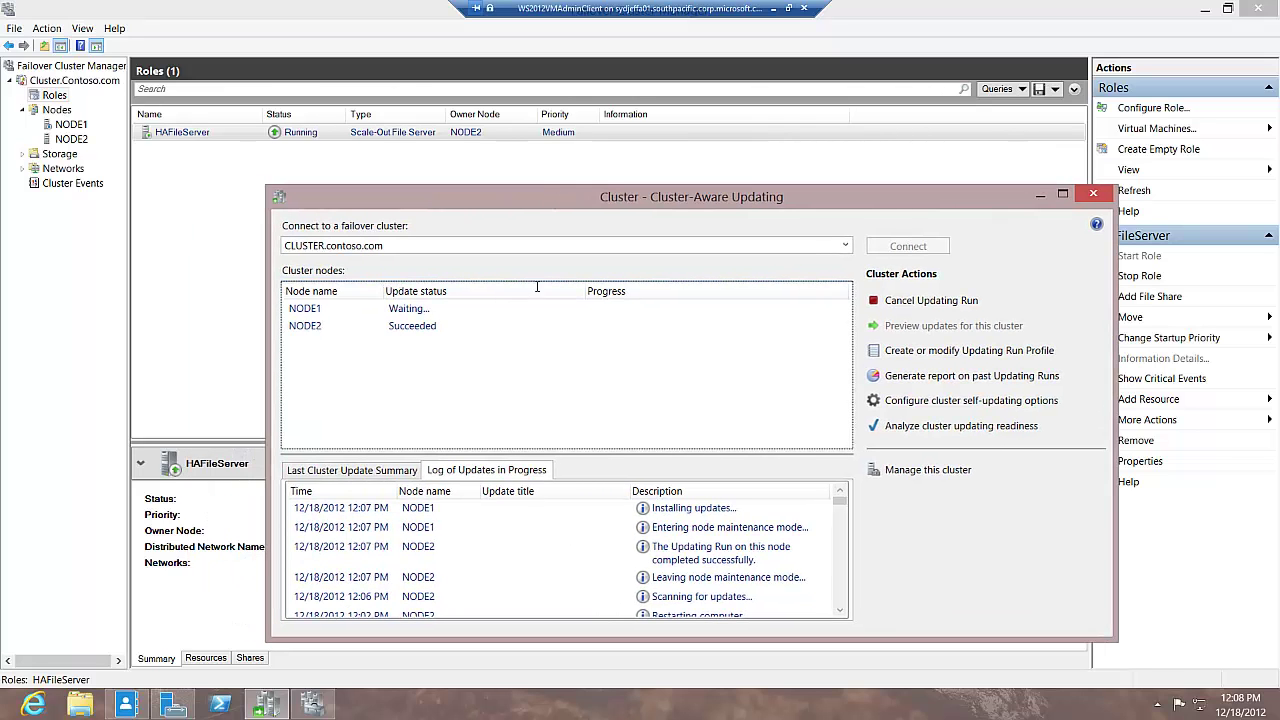
pyautogui.click(321, 333)
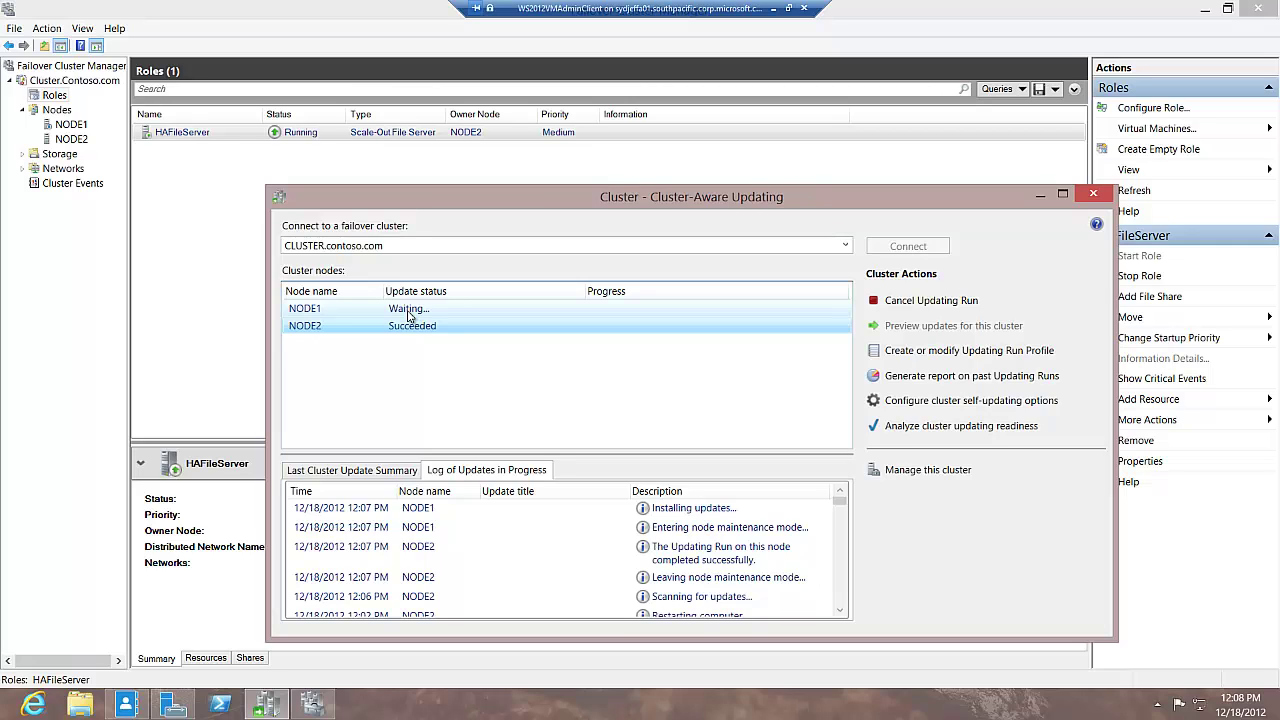
pyautogui.moveTo(567, 197); pyautogui.dragTo(511, 177)
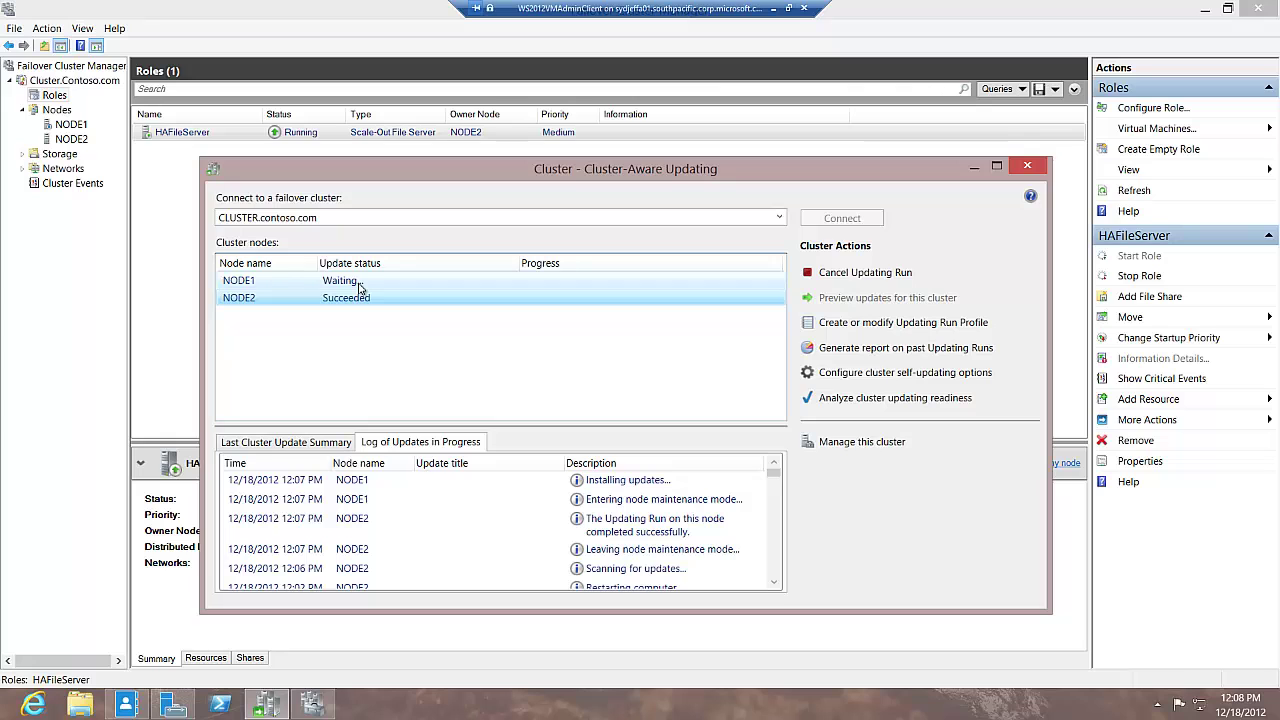
# Minimize the remote session, reopen WS2012VMAdminClient, and reposition Cluster-Aware Updating to review each node's last run status and role ownership
pyautogui.click(771, 9)
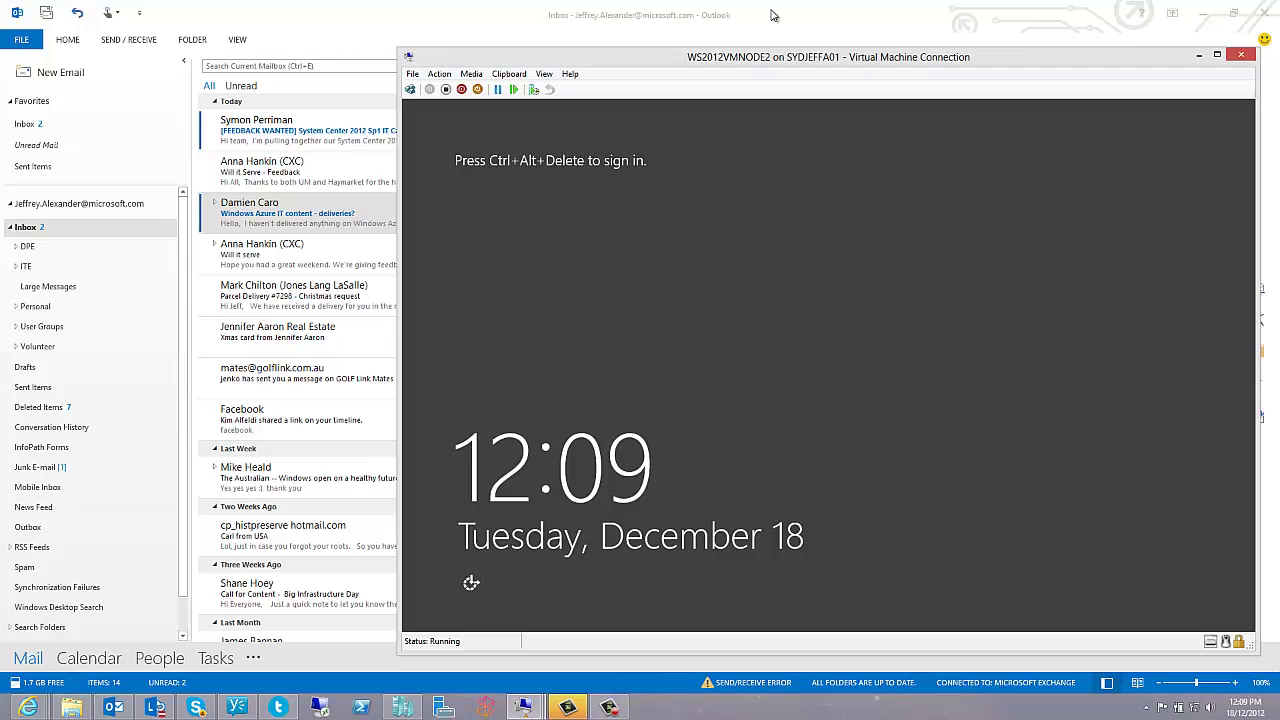
pyautogui.click(771, 14)
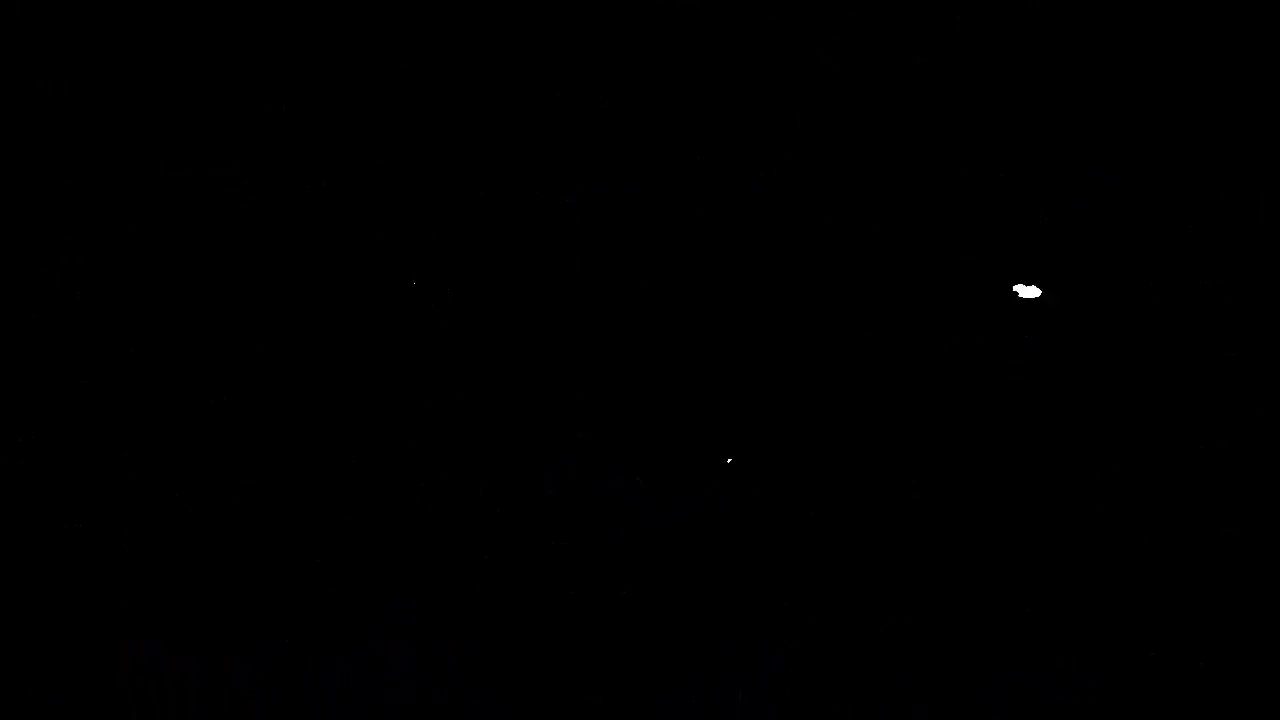
pyautogui.moveTo(521, 710)
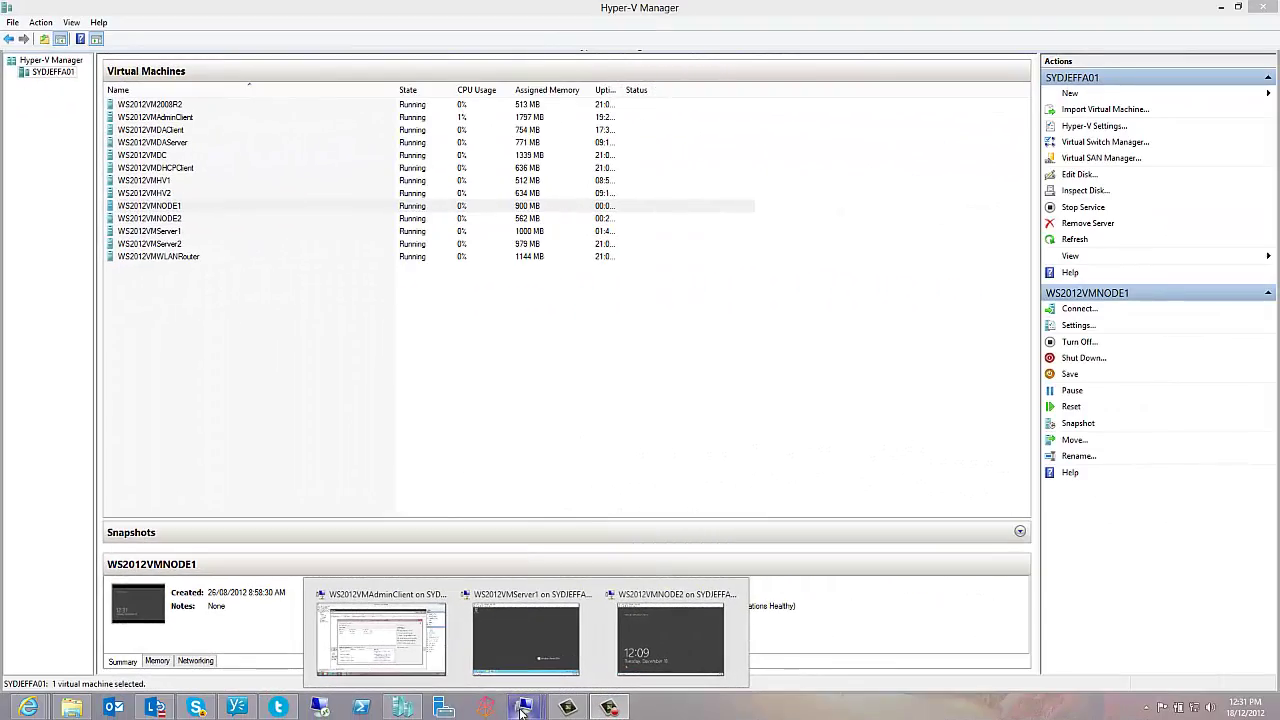
pyautogui.click(424, 647)
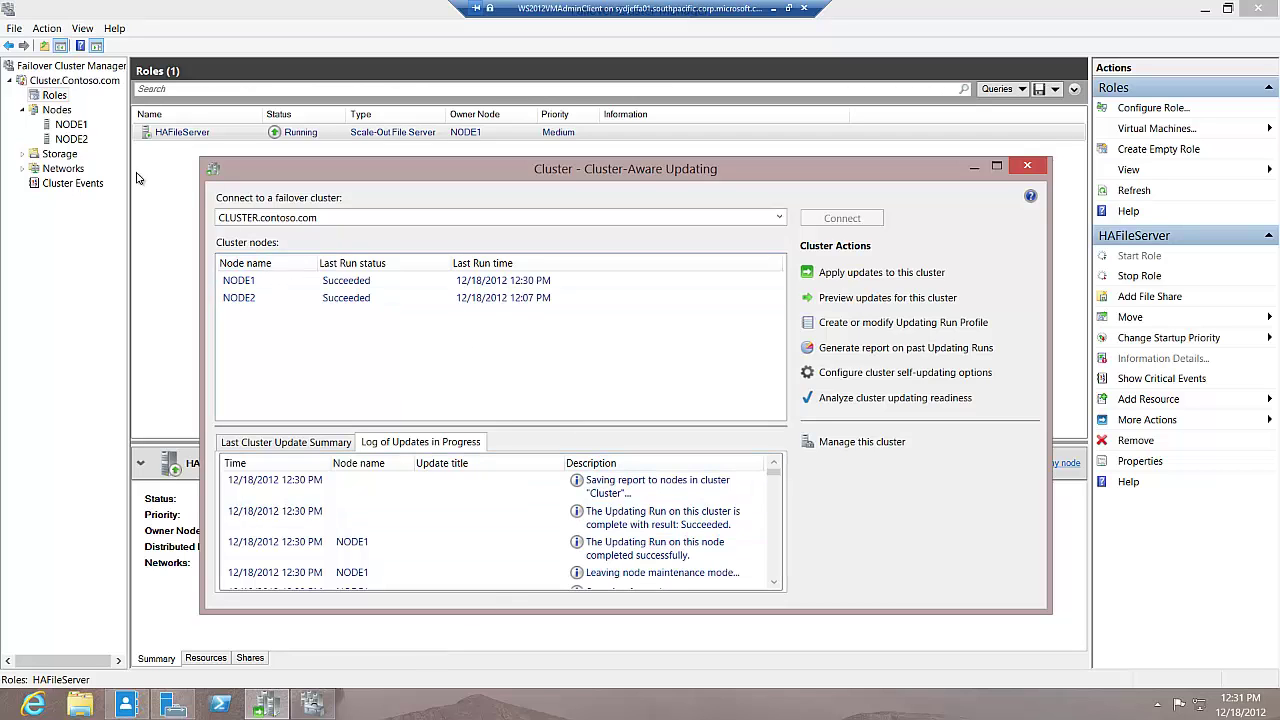
pyautogui.moveTo(518, 176); pyautogui.dragTo(598, 194)
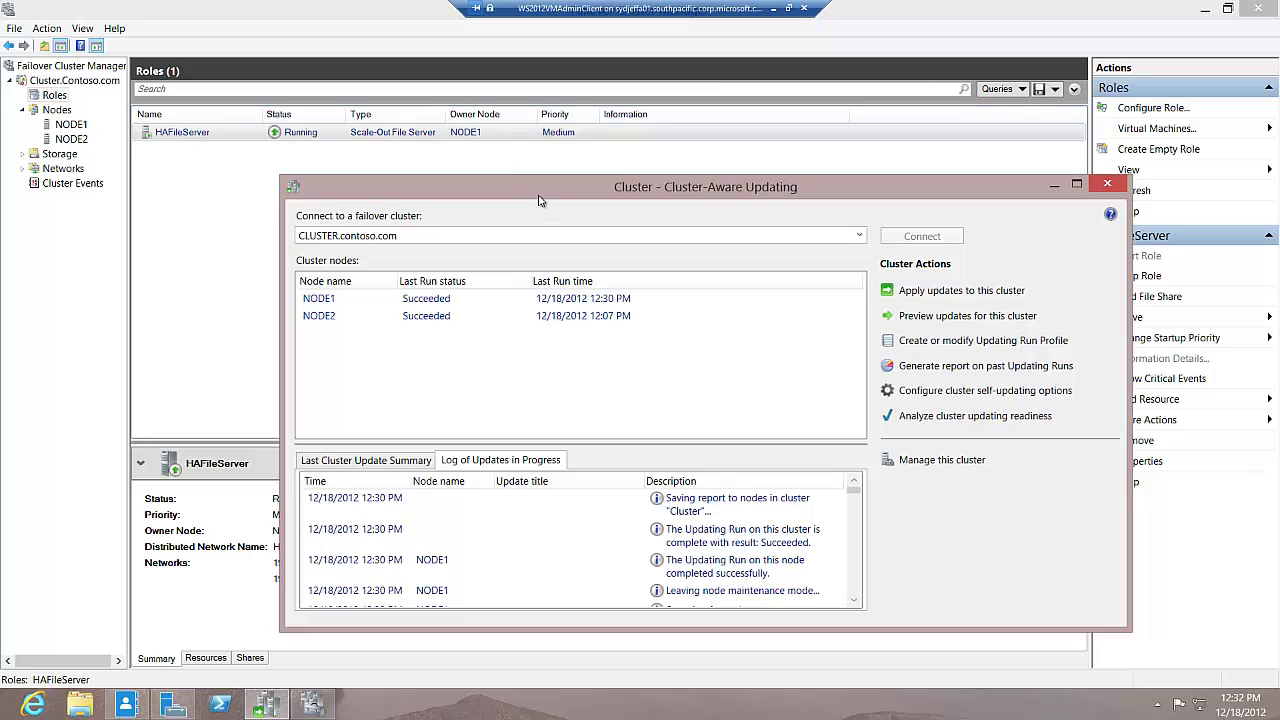
pyautogui.moveTo(538, 197); pyautogui.dragTo(481, 184)
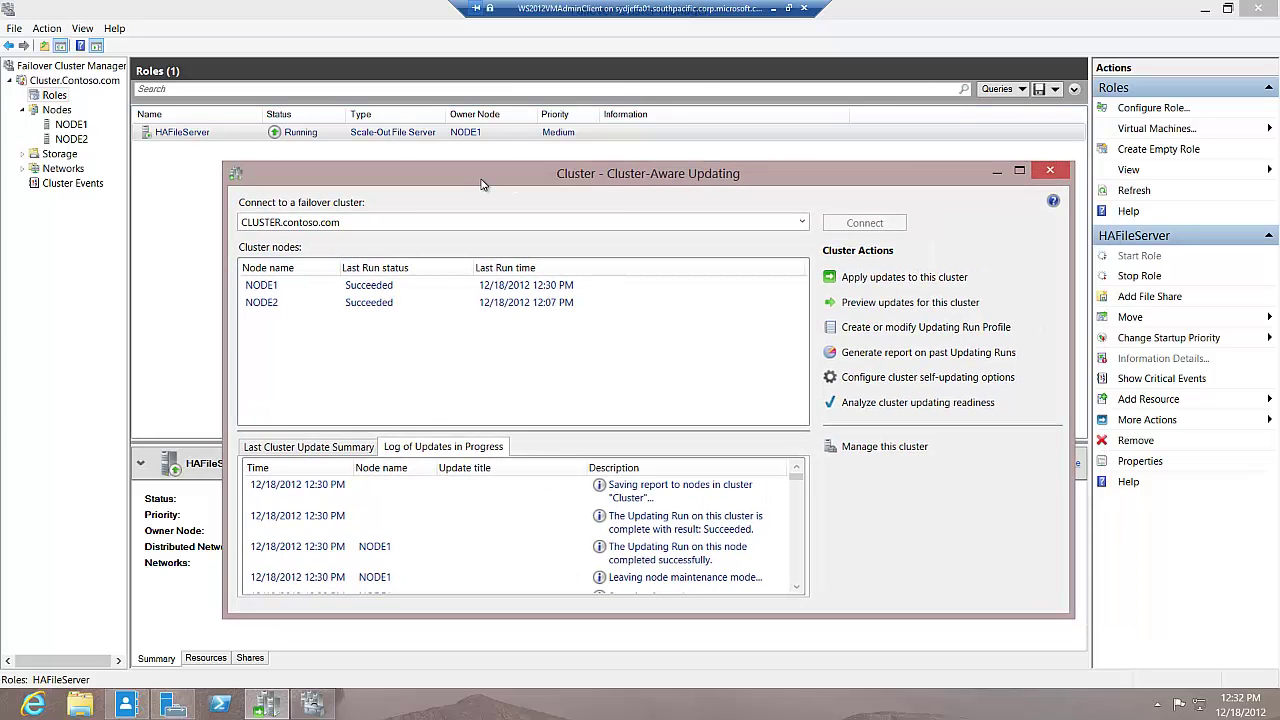
# Generate a report on past Updating Runs from 11/18/2012 to 12/18/2012 and maximize the report window
pyautogui.click(895, 356)
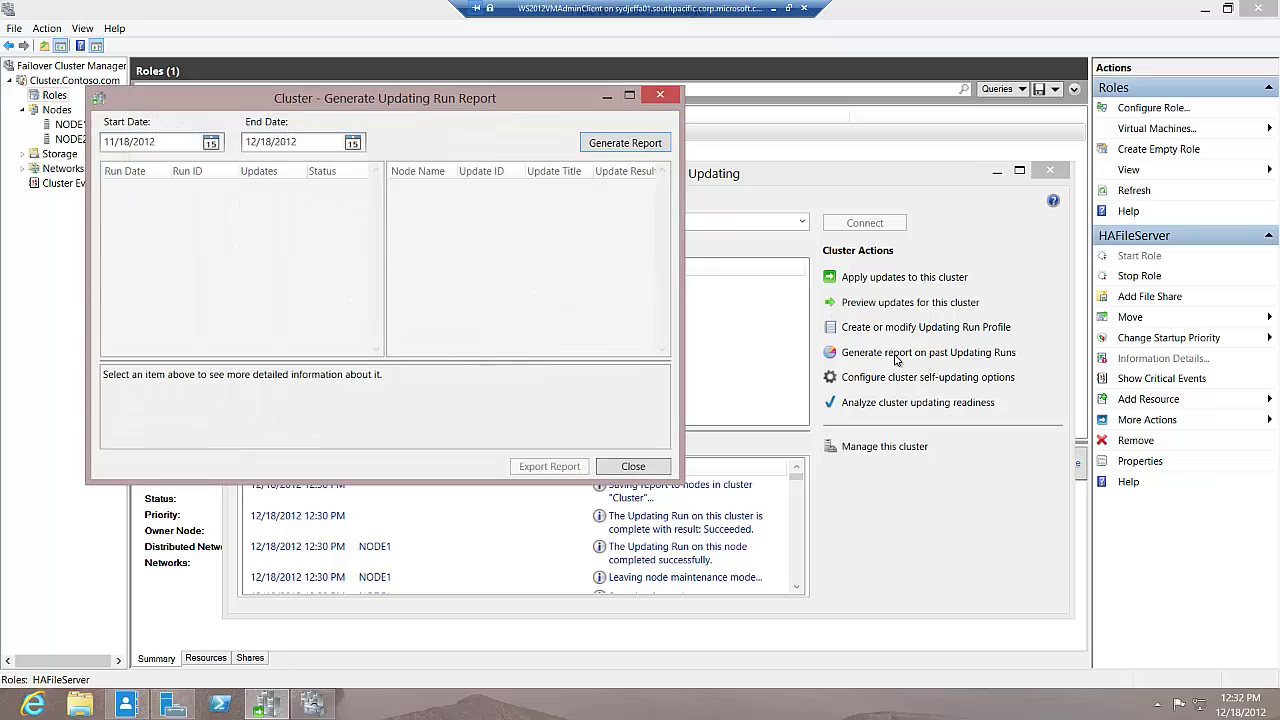
pyautogui.moveTo(531, 104); pyautogui.dragTo(684, 141)
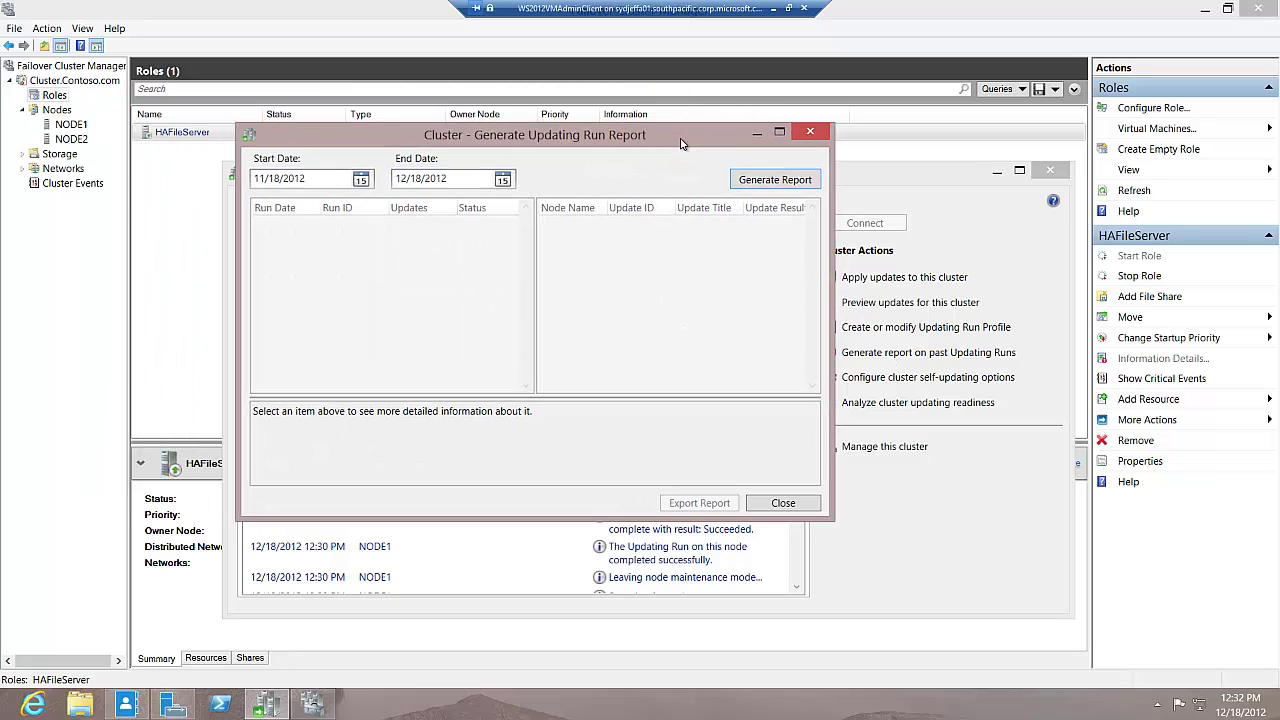
pyautogui.click(757, 185)
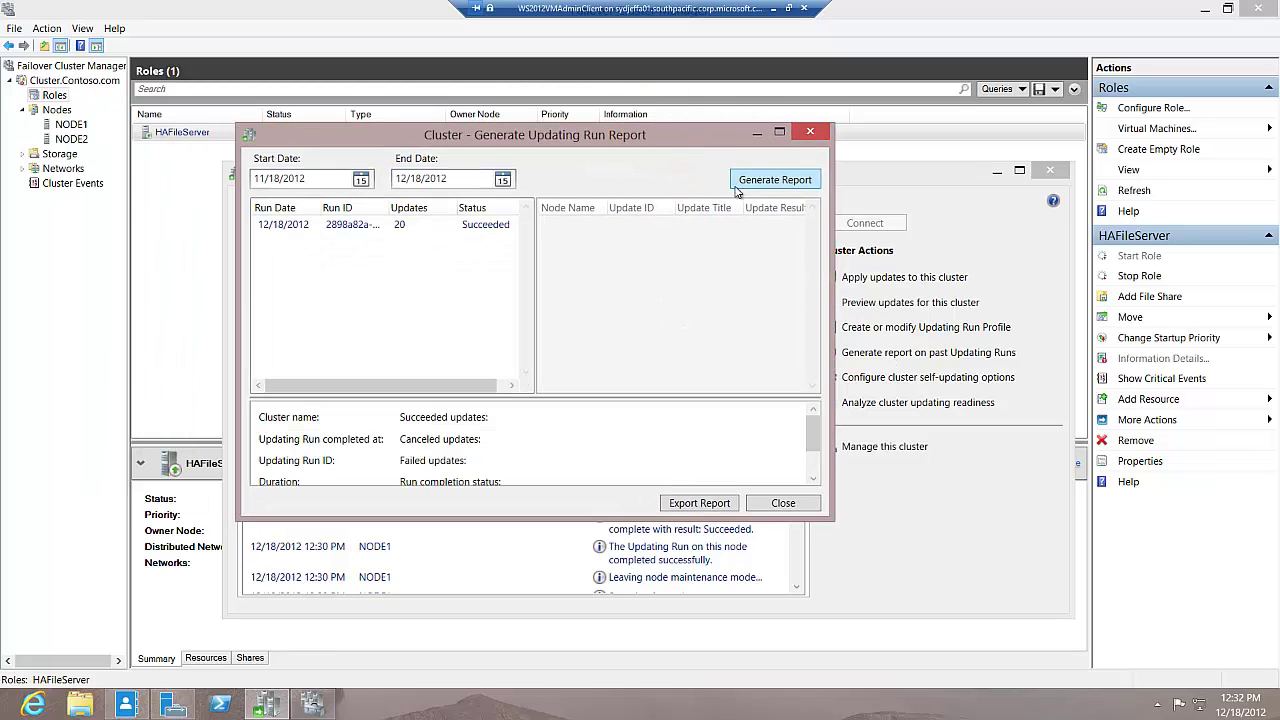
pyautogui.click(781, 134)
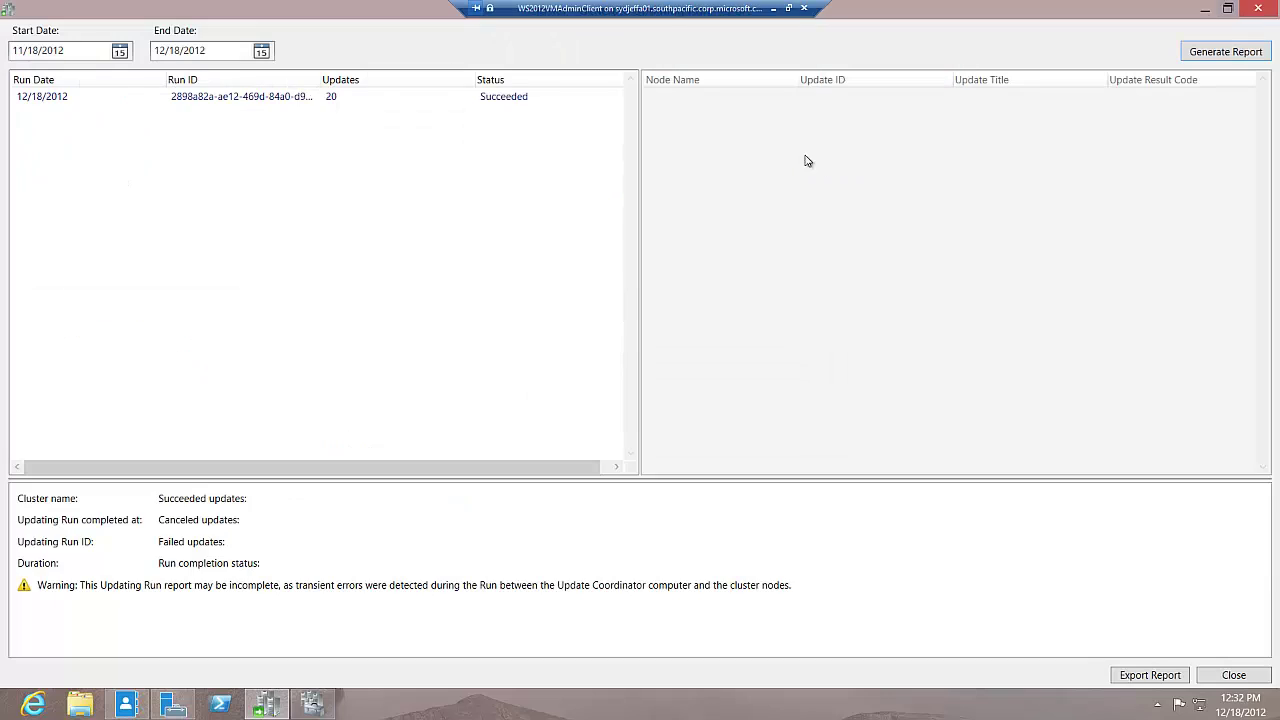
# Select the 12/18/2012 run, widen the Run ID column, and view the details of NODE2's KB2779030 security update
pyautogui.click(66, 104)
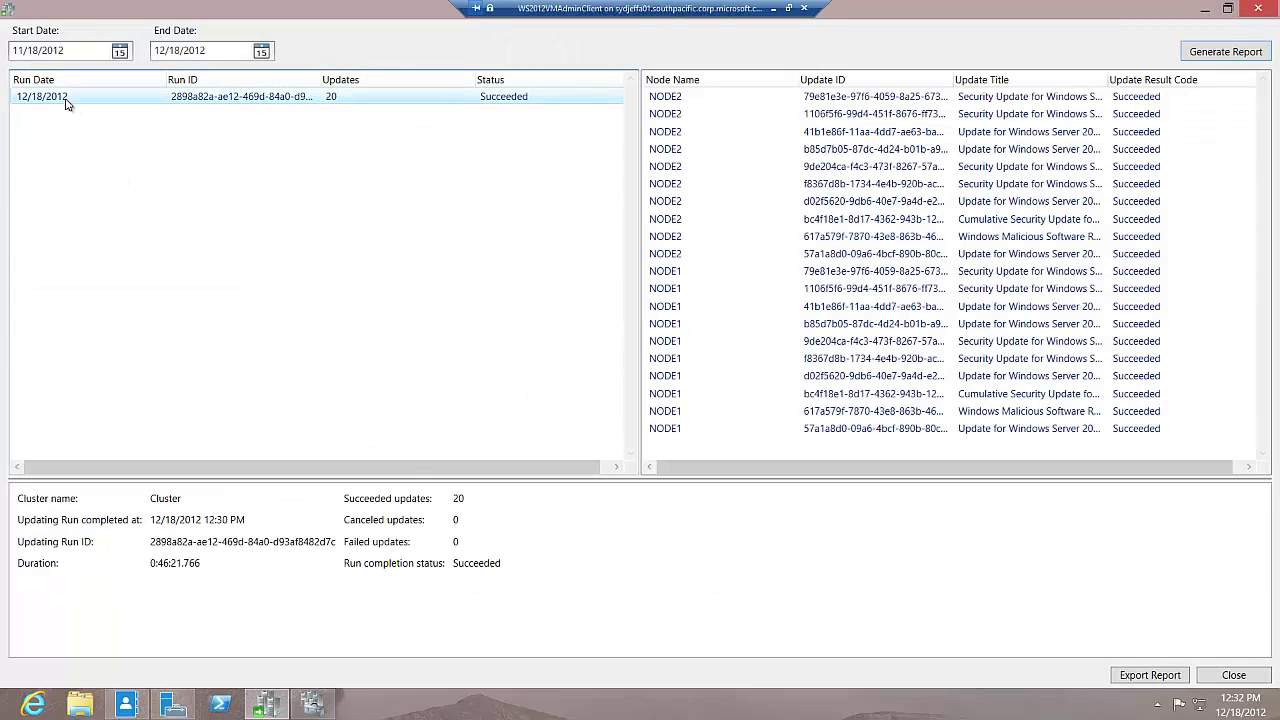
pyautogui.moveTo(320, 79); pyautogui.dragTo(361, 79)
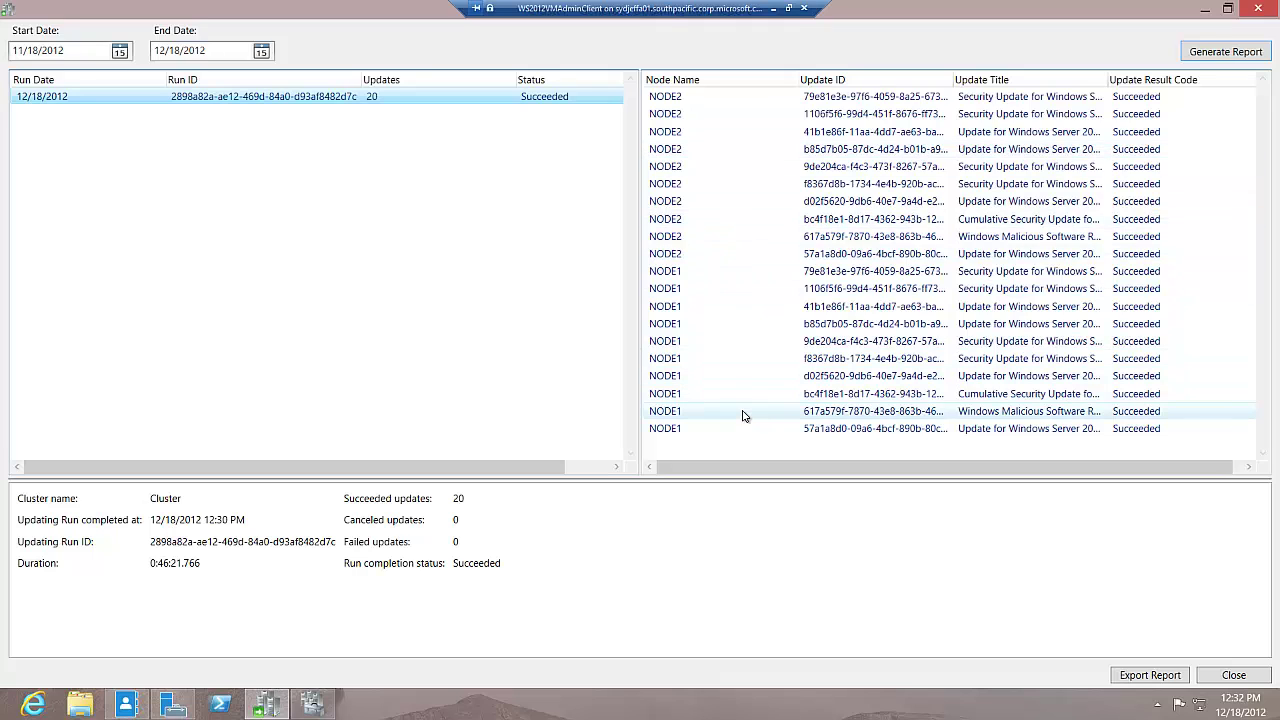
pyautogui.click(686, 187)
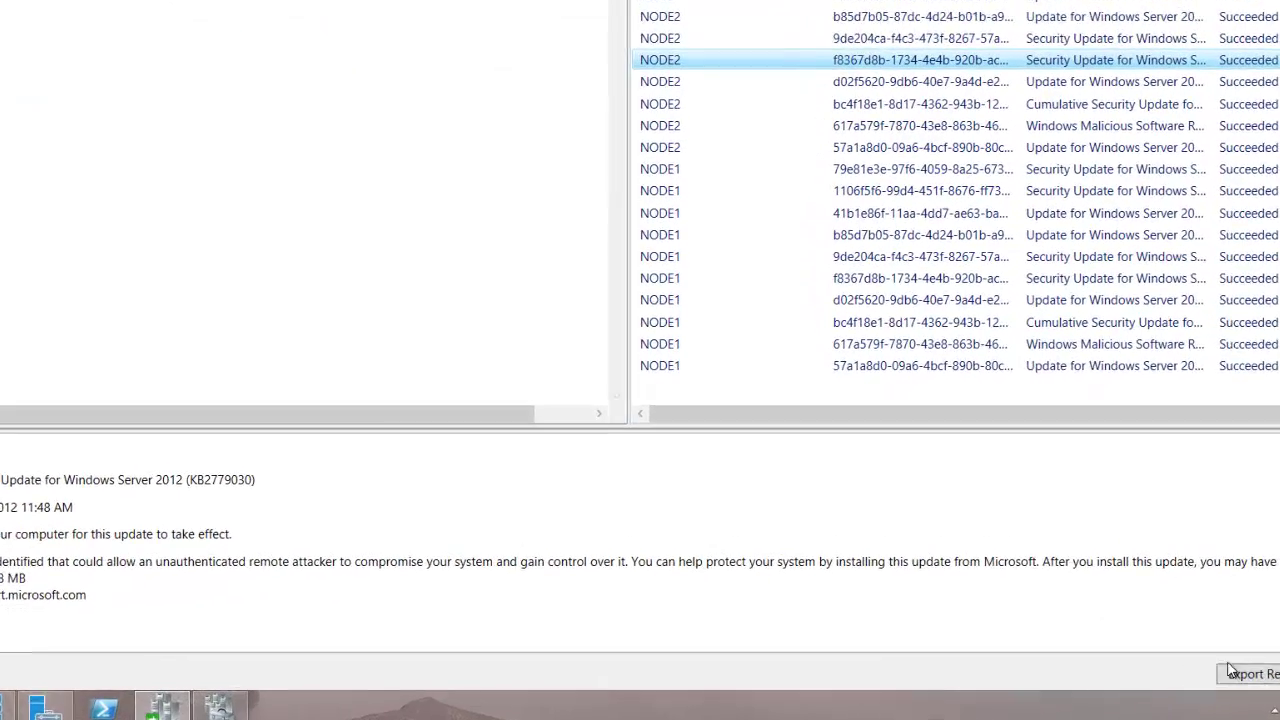
# Export the updating run report as an HTML file named test in Documents, then open the exported file
pyautogui.click(1150, 675)
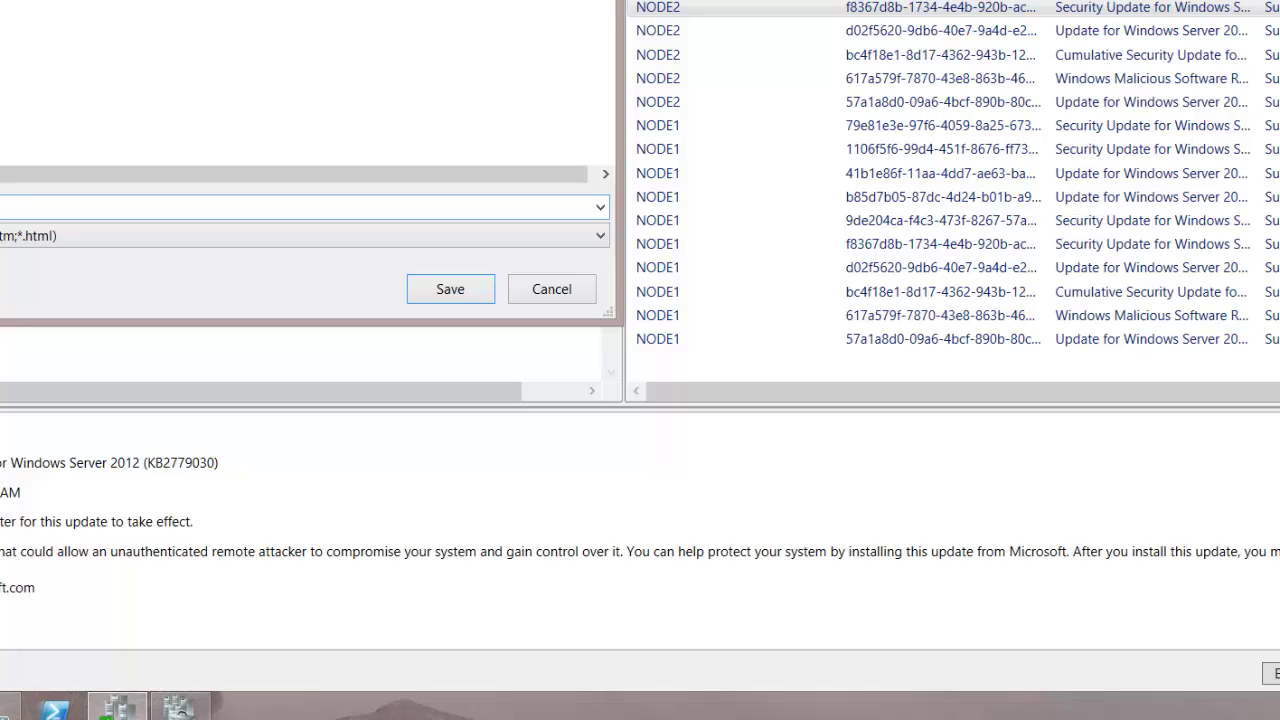
pyautogui.click(457, 296)
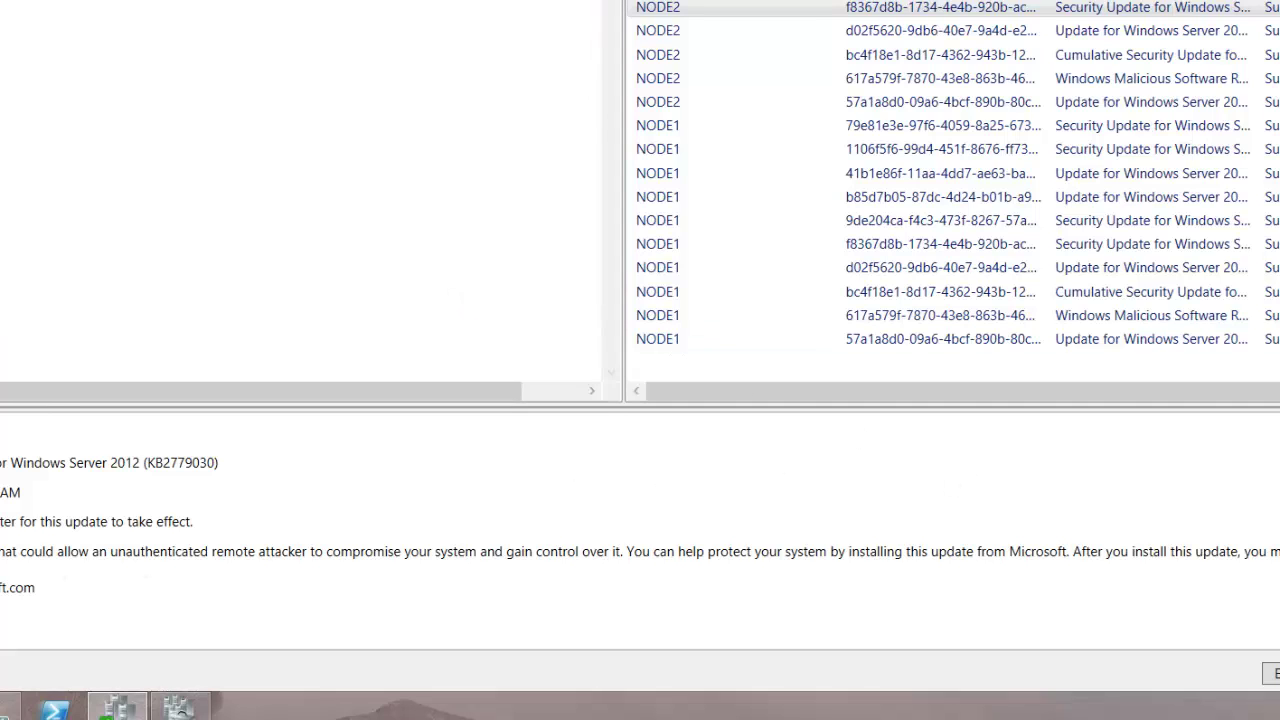
pyautogui.click(58, 113)
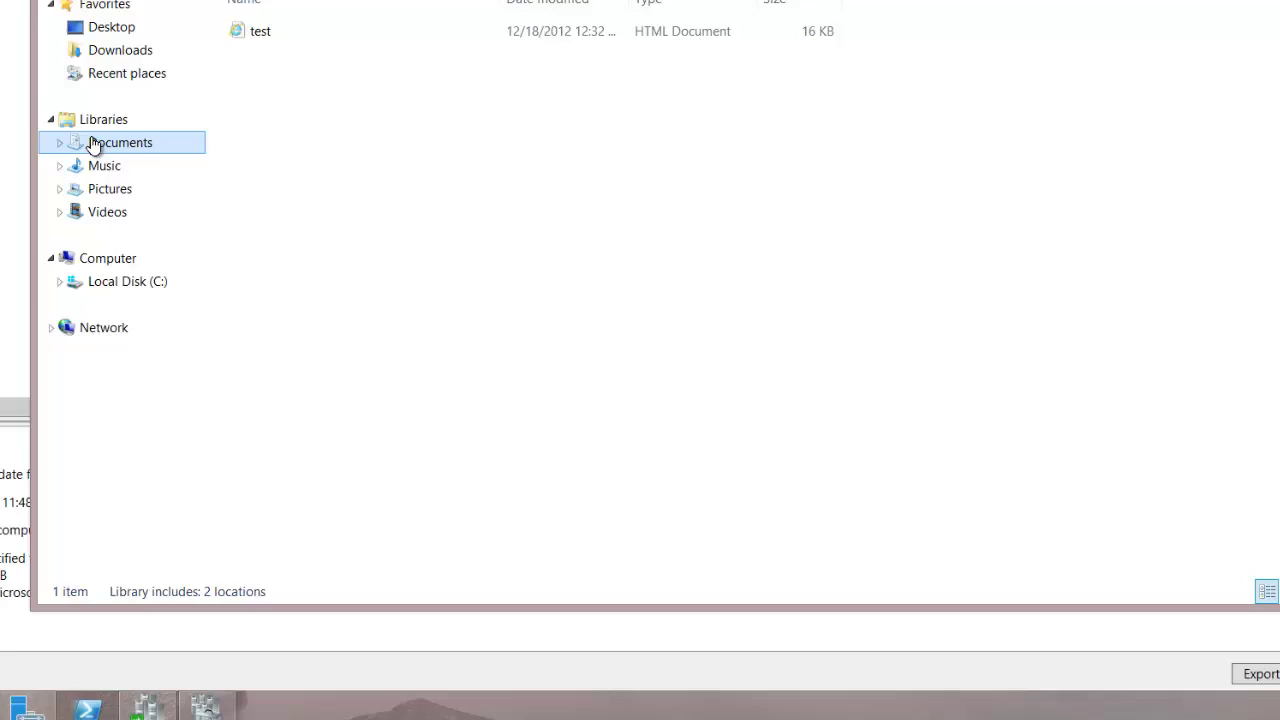
pyautogui.doubleClick(254, 31)
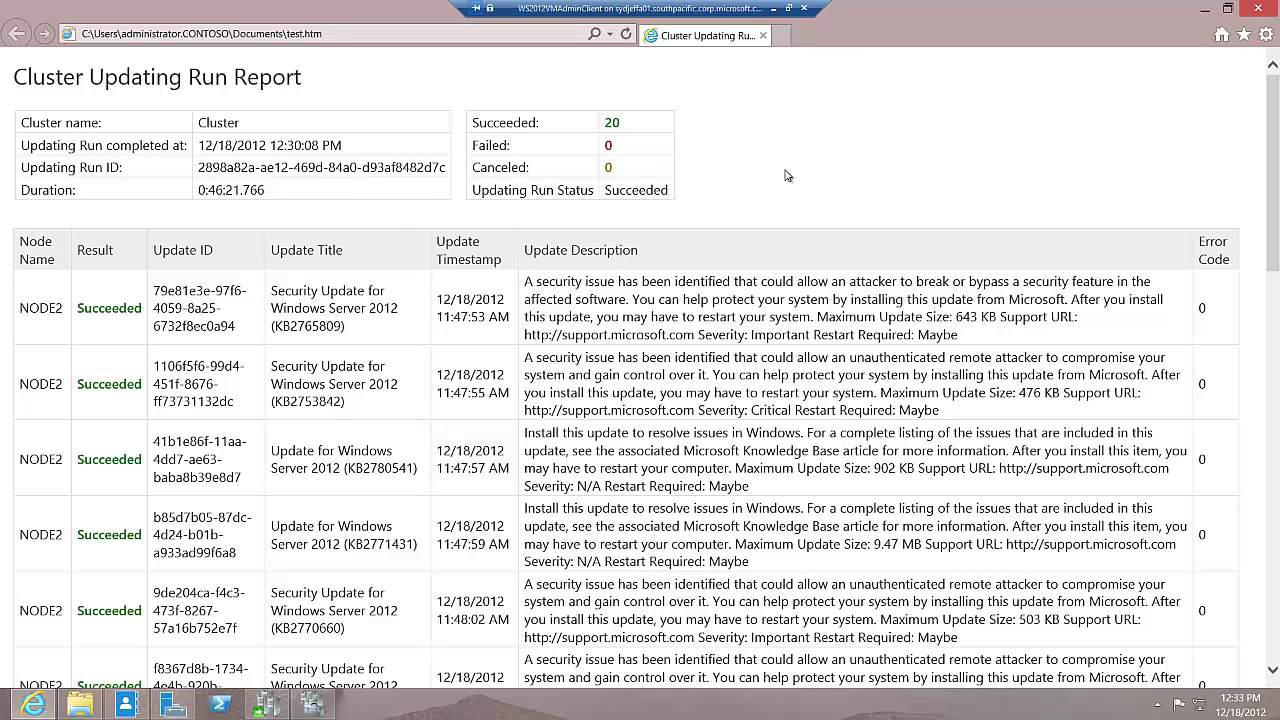
# Read through the exported Cluster Updating Run Report, then minimize the browser and the Documents window
pyautogui.scroll(-3, 786, 176)
pyautogui.scroll(3, 786, 170)
pyautogui.click(1200, 9)
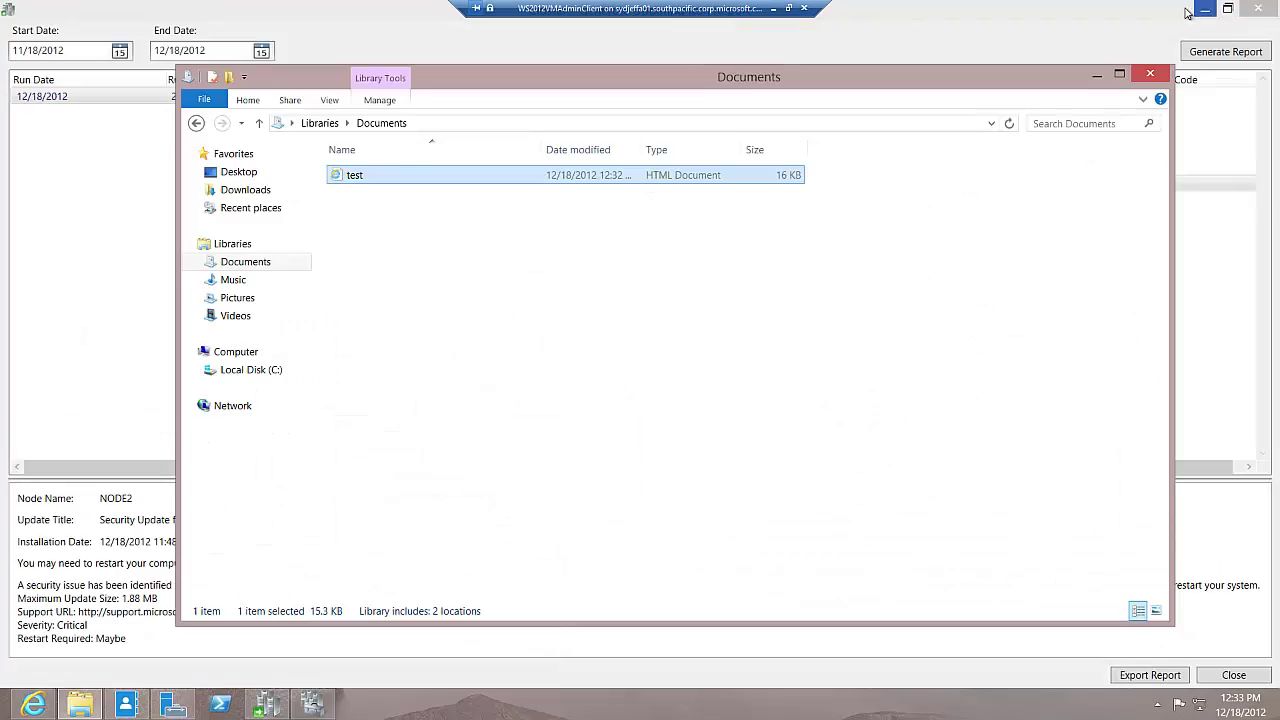
pyautogui.click(1097, 75)
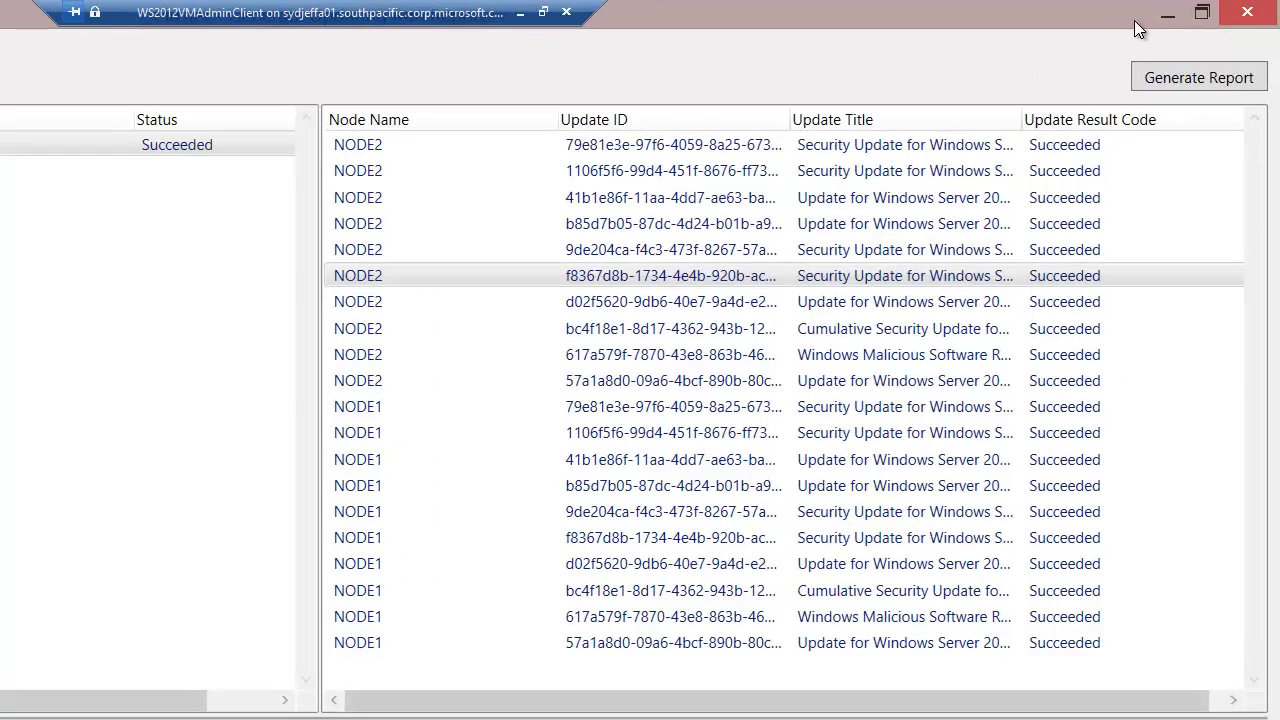
# Close the updating run report window, shift Cluster-Aware Updating slightly lower, and minimize the WS2012VMAdminClient session
pyautogui.click(1156, 16)
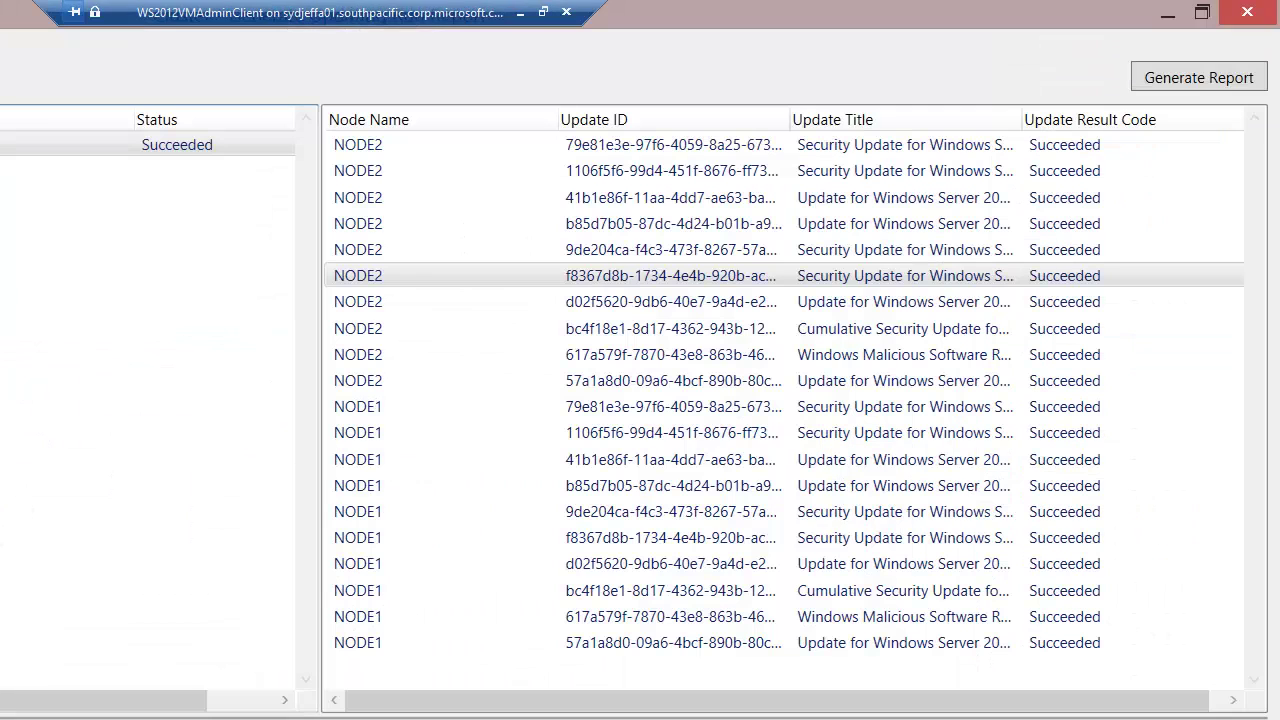
pyautogui.click(1246, 20)
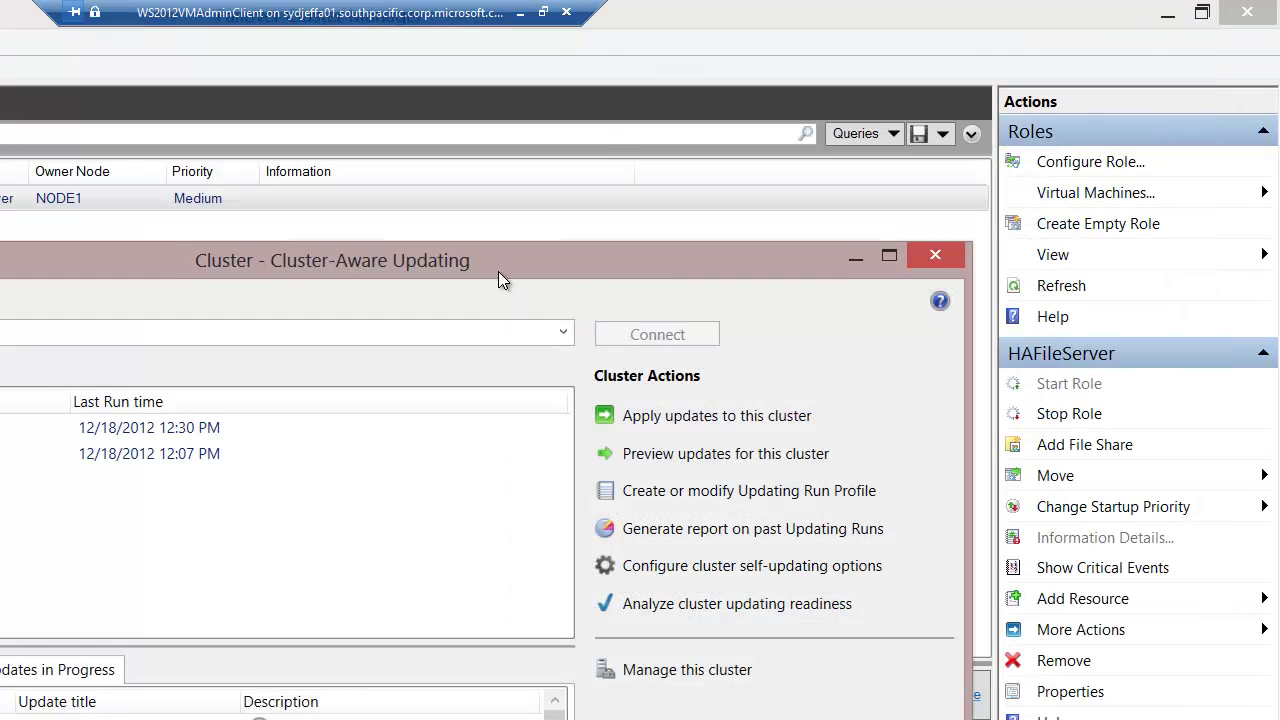
pyautogui.moveTo(498, 271); pyautogui.dragTo(499, 291)
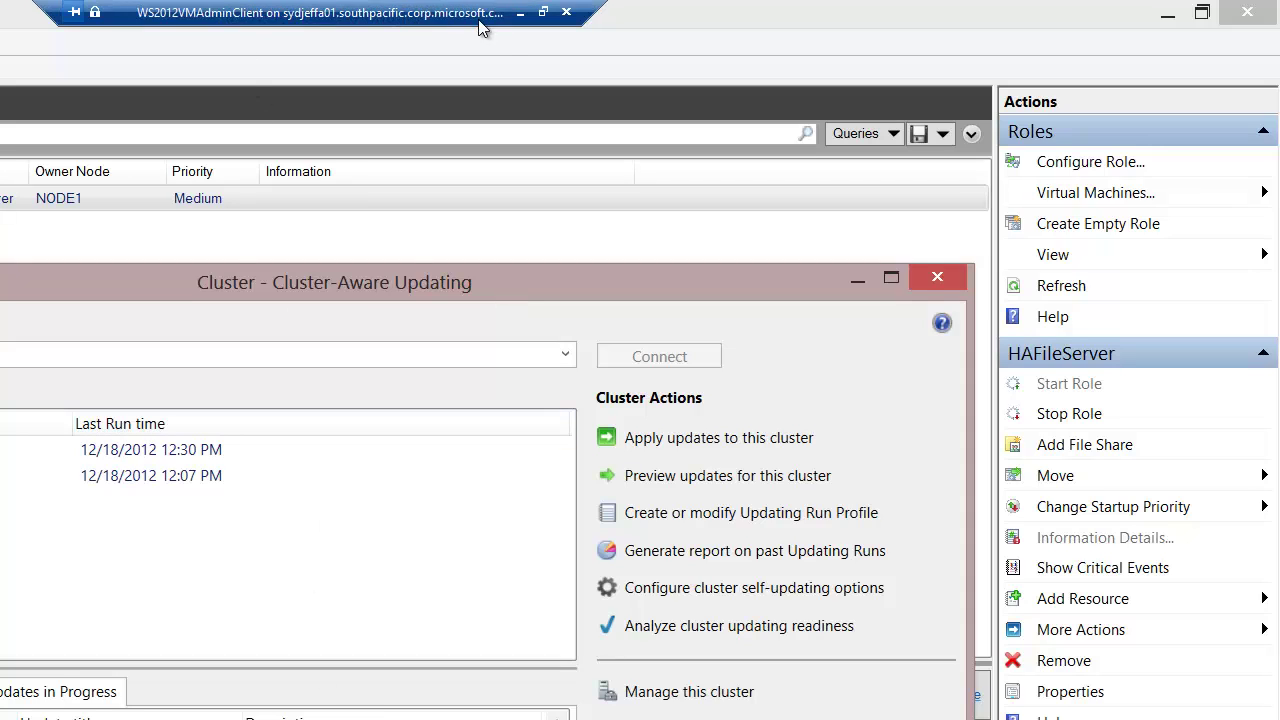
pyautogui.click(520, 12)
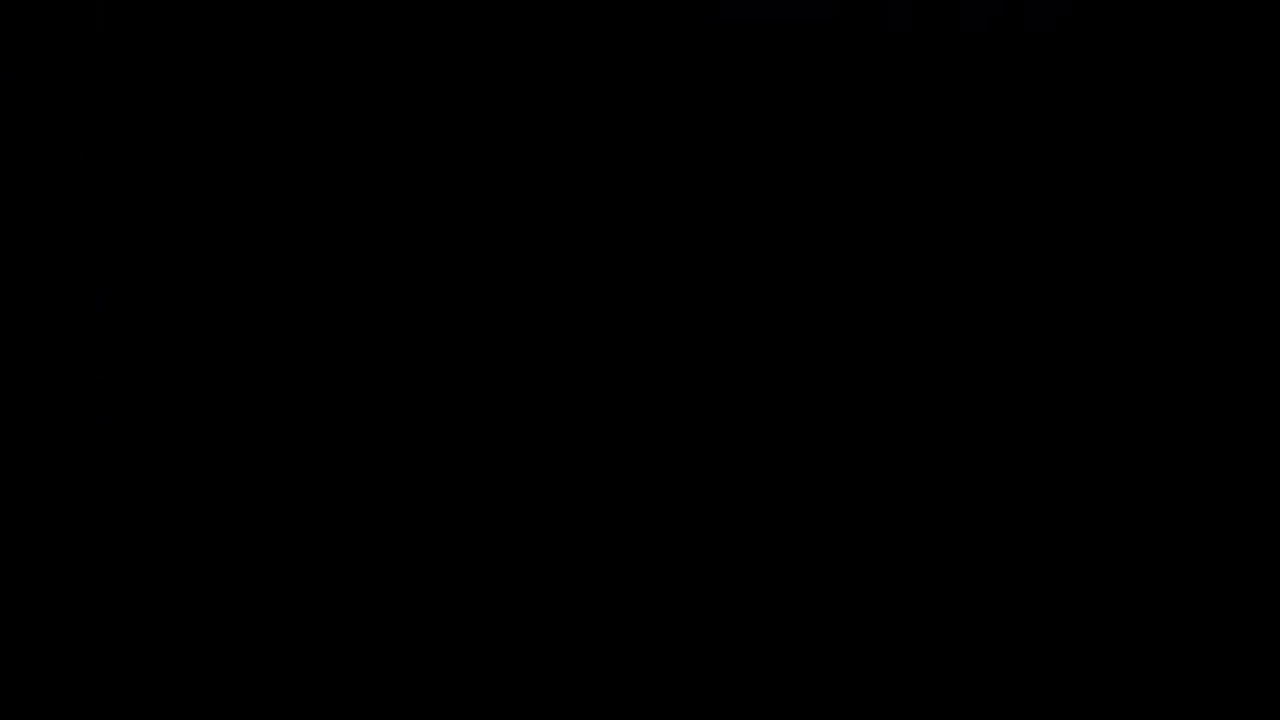